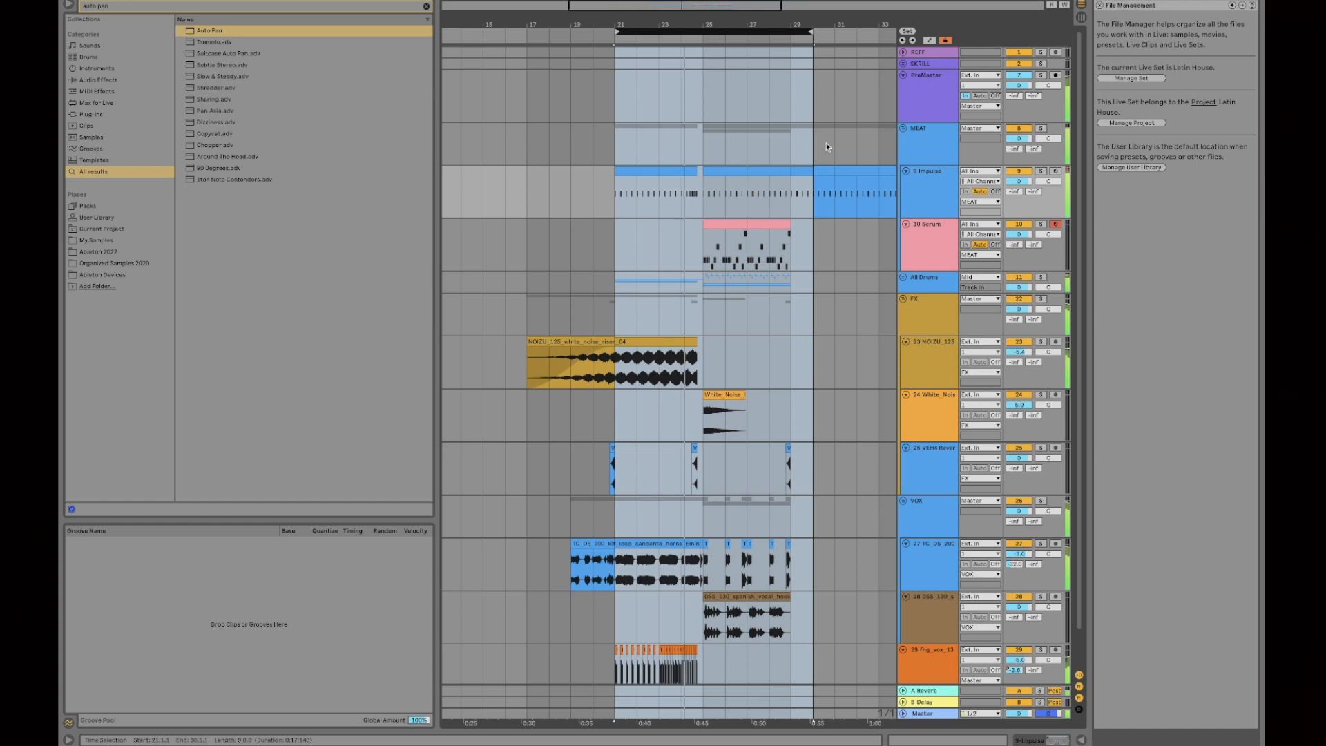
- Set the arrangement loop to bars 19–25, covering the long TC_DS_200 horns loop clip
drag(731, 25, 730, 58)
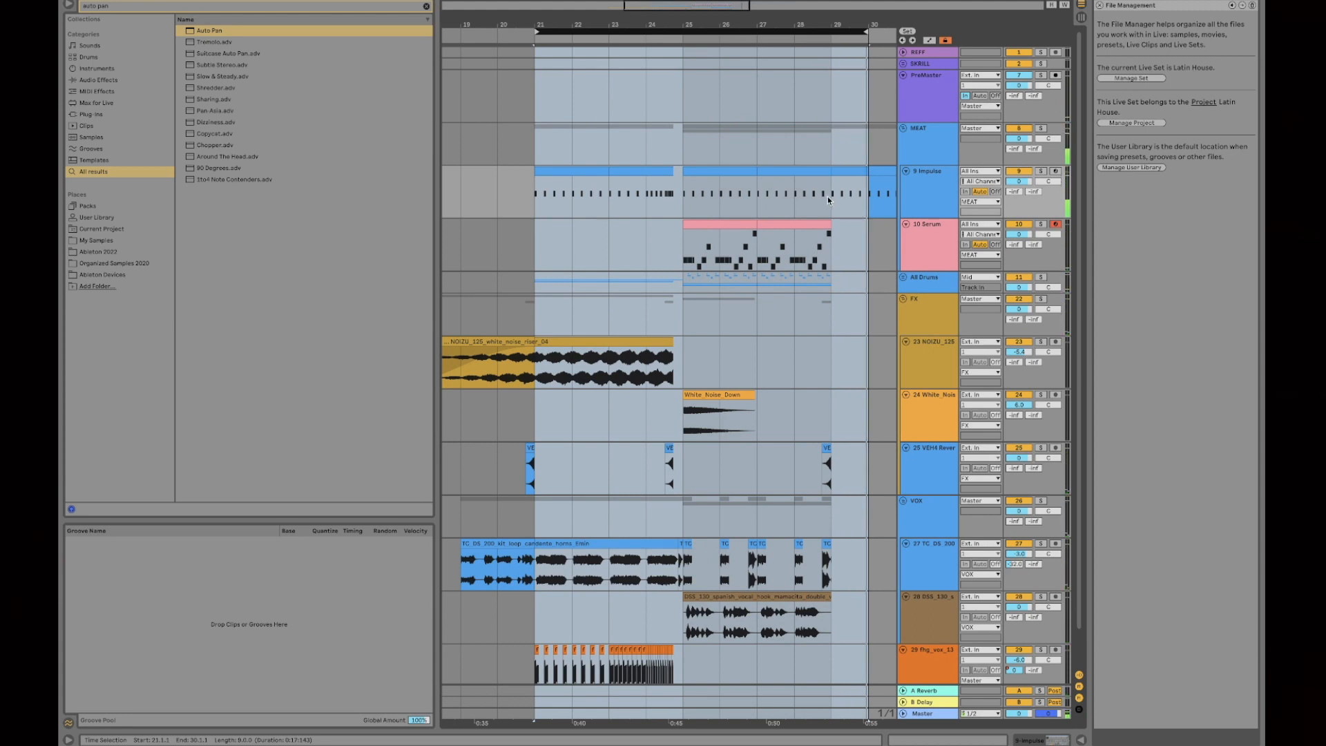
click(855, 194)
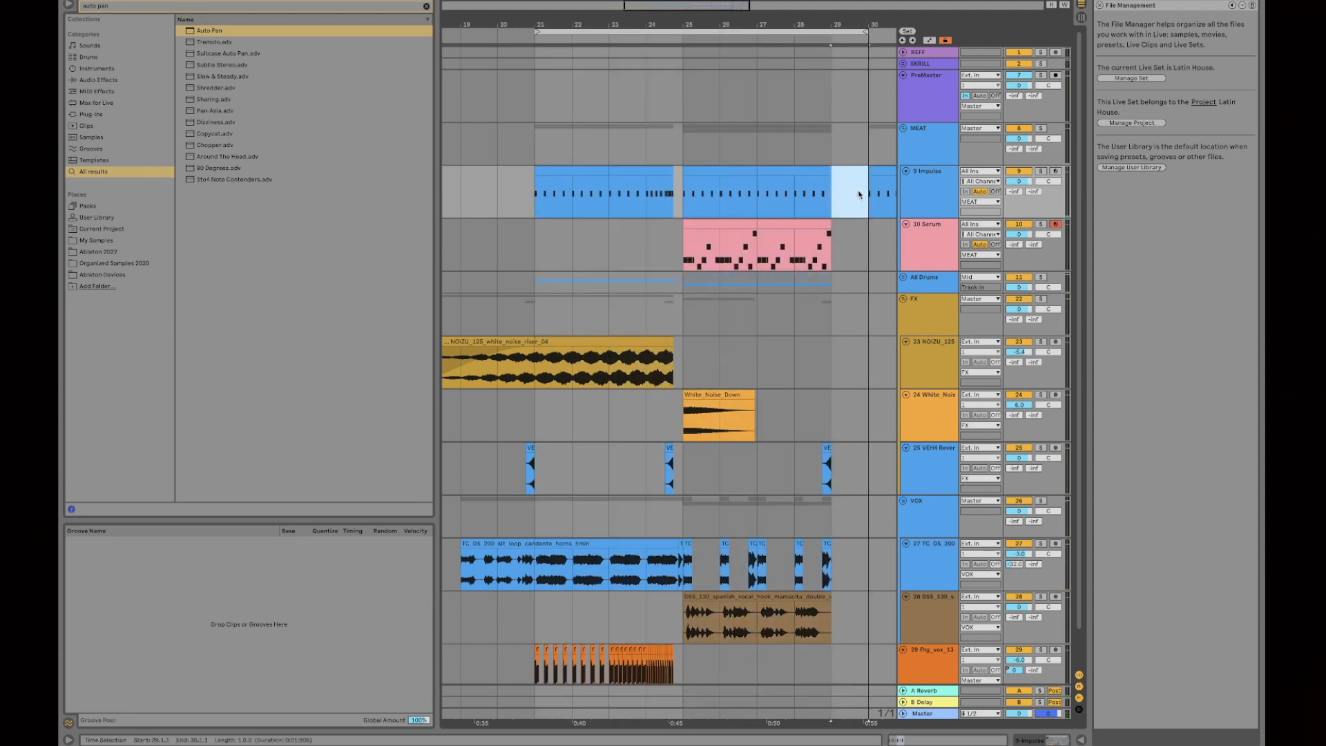
click(859, 195)
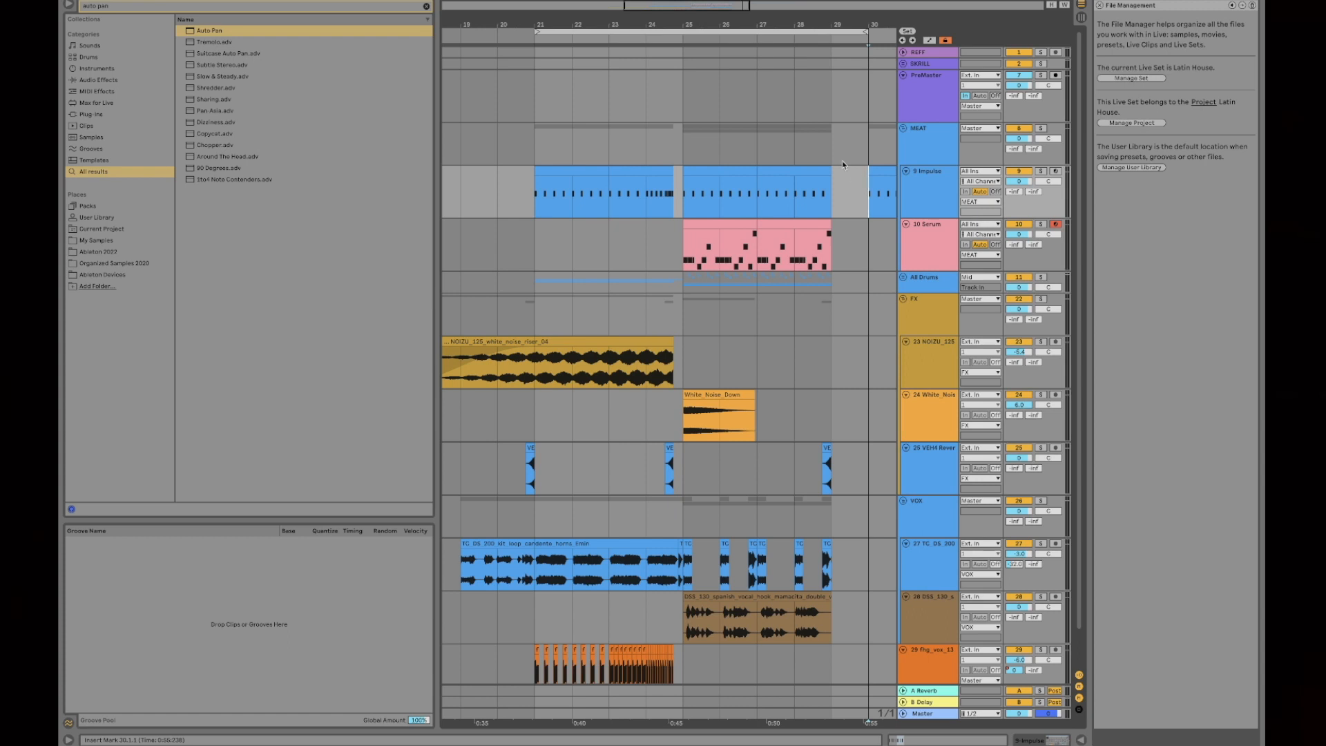
scroll(842, 165, down, 2)
scroll(843, 165, left, 2)
mouse_move(802, 21)
mouse_down()
mouse_move(764, 19)
mouse_move(805, 19)
mouse_up()
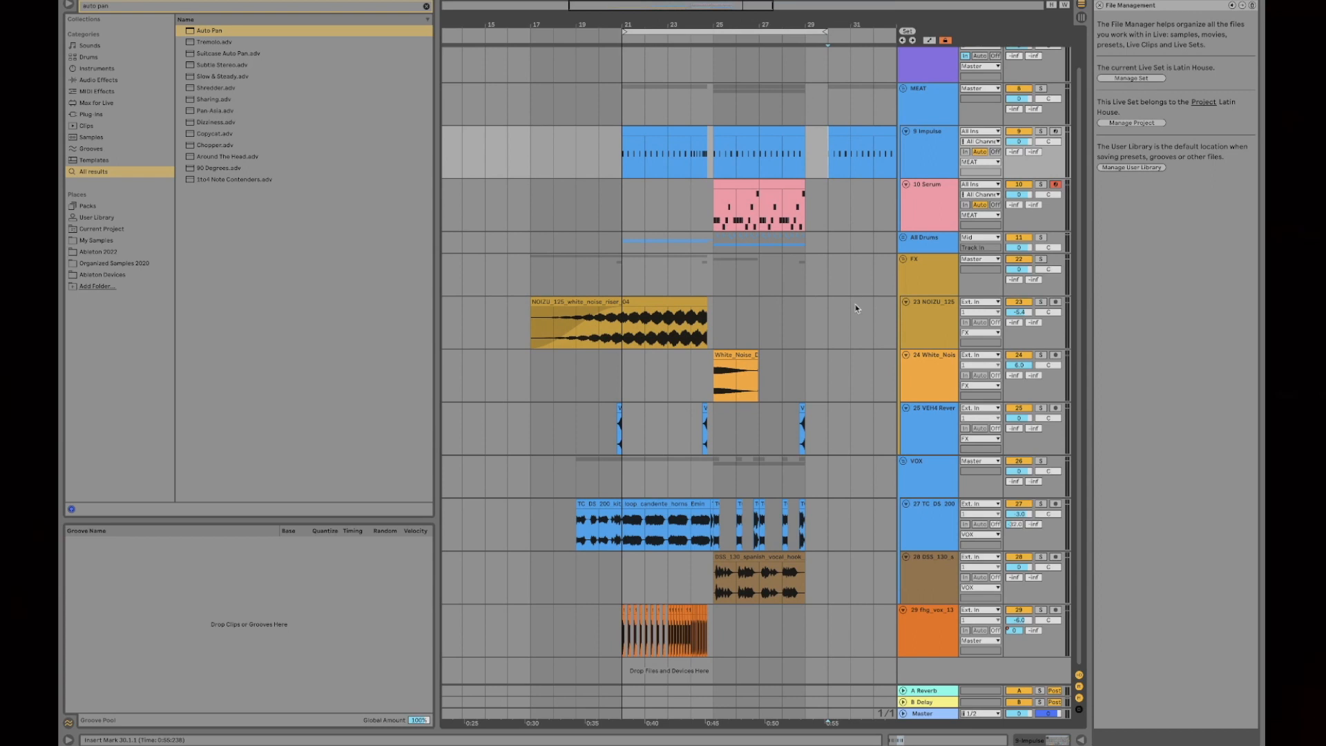
scroll(855, 308, left, 1)
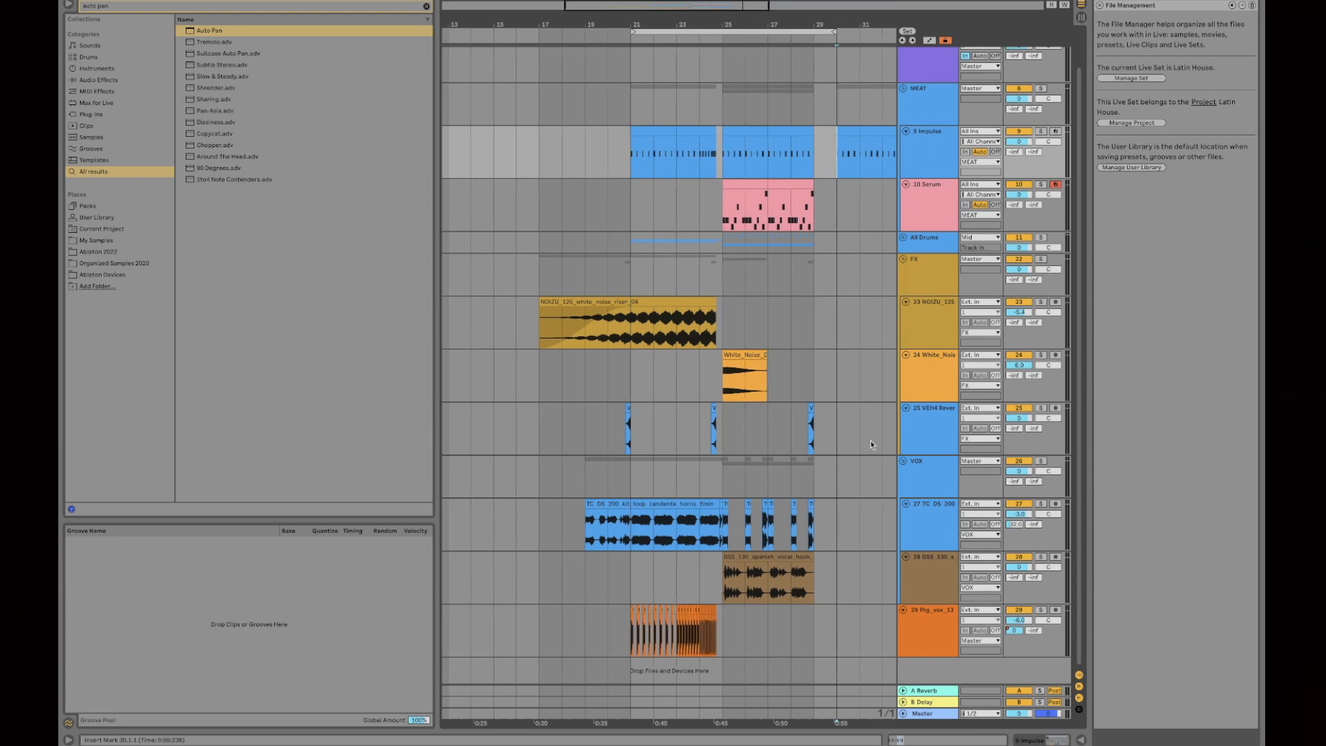
drag(833, 31, 677, 42)
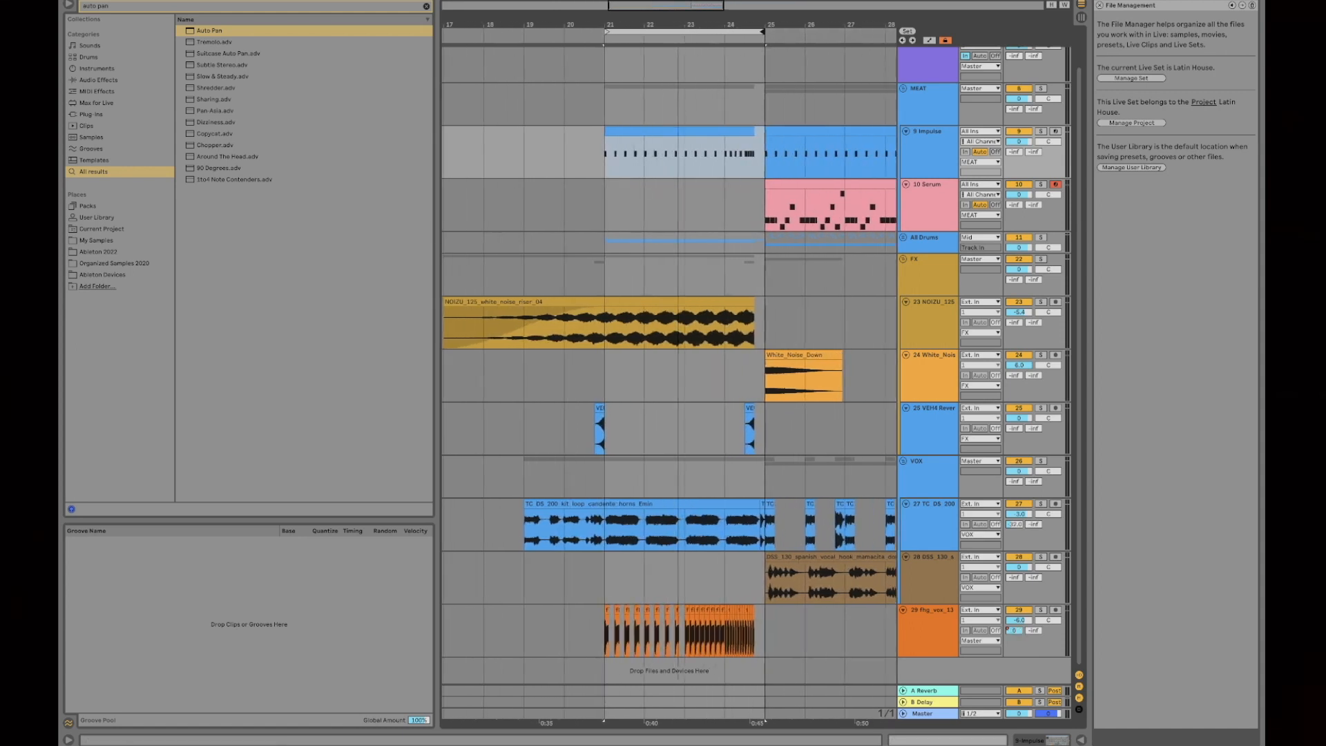
drag(599, 31, 516, 47)
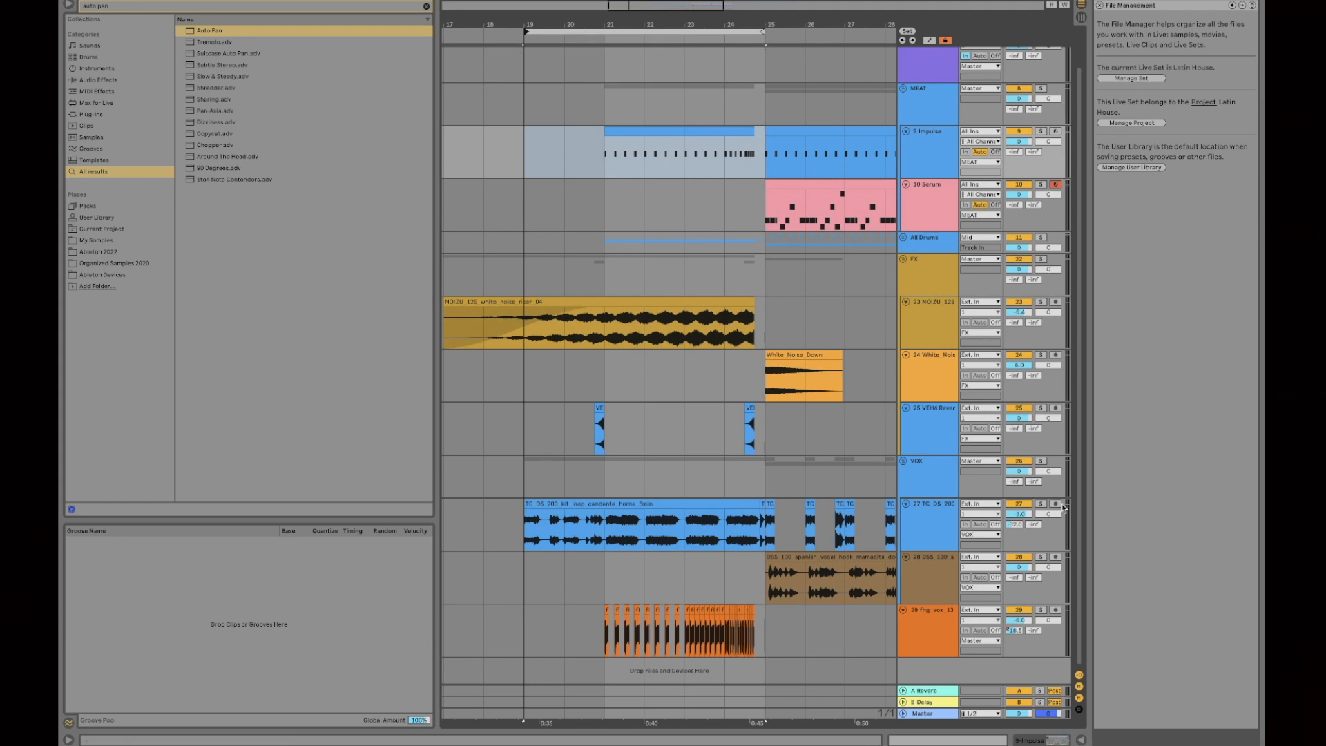
- Open the long TC_DS_200 clip's waveform, audition it soloed, and place the playback position at bar 21
double_click(740, 501)
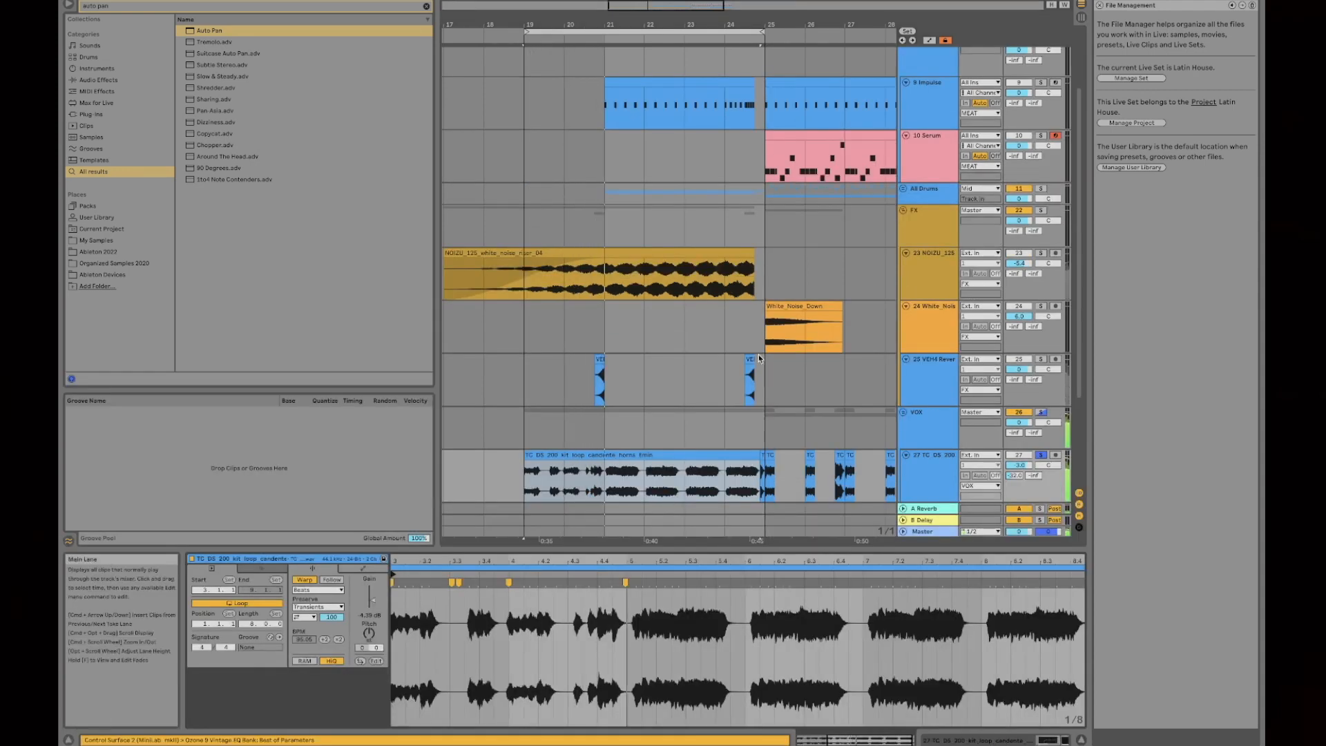
scroll(760, 359, down, 3)
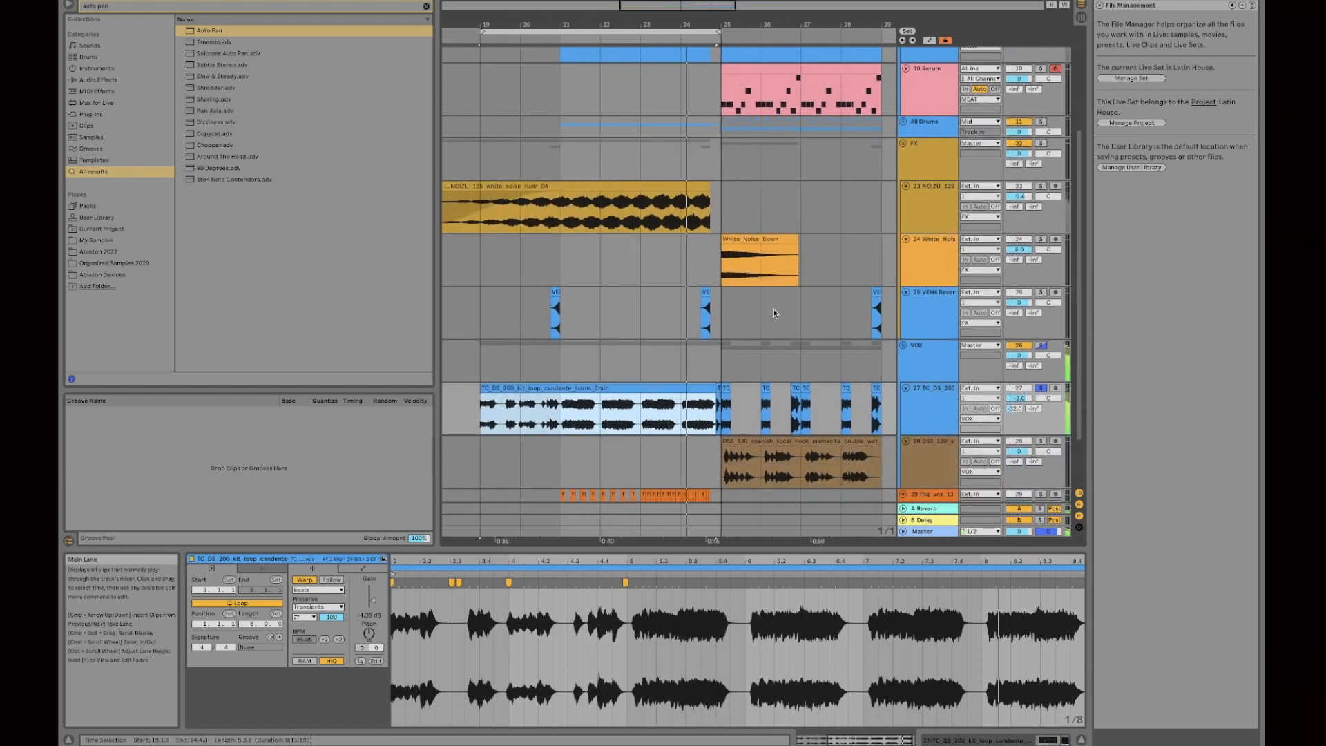
drag(701, 25, 673, 12)
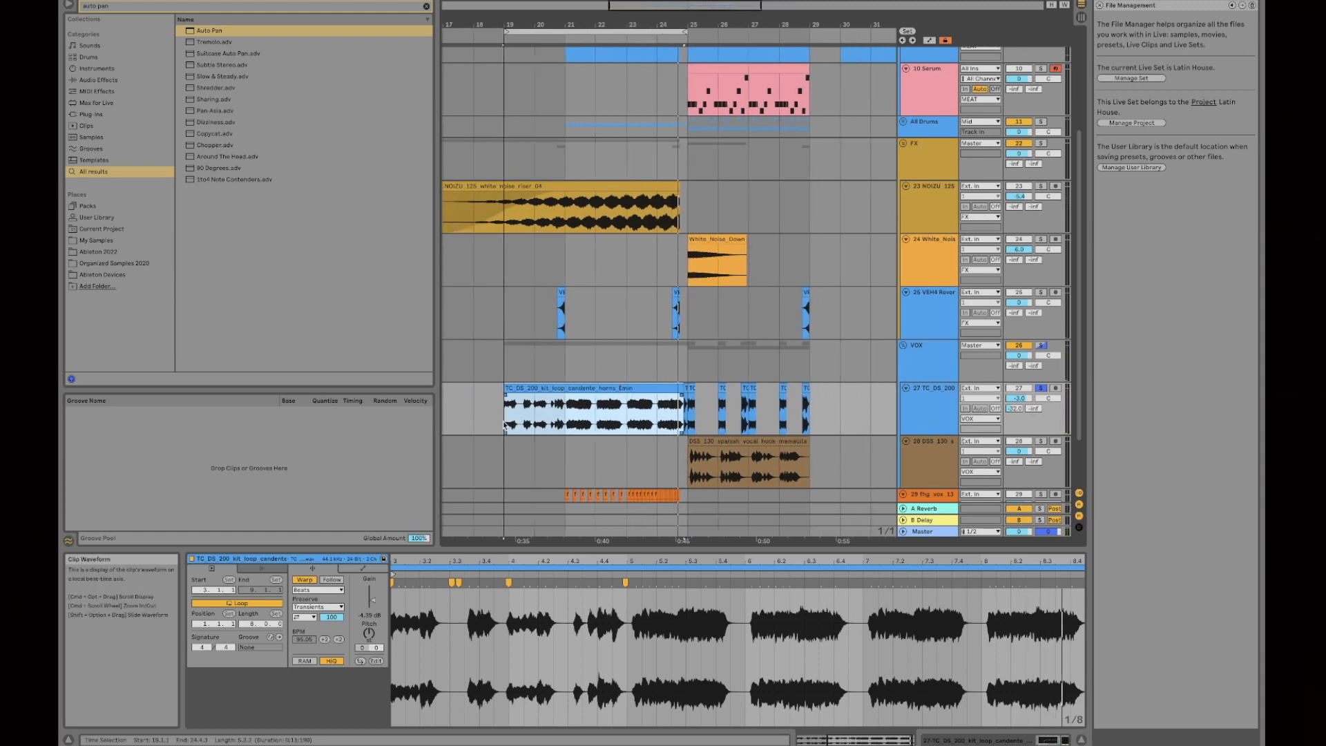
click(566, 422)
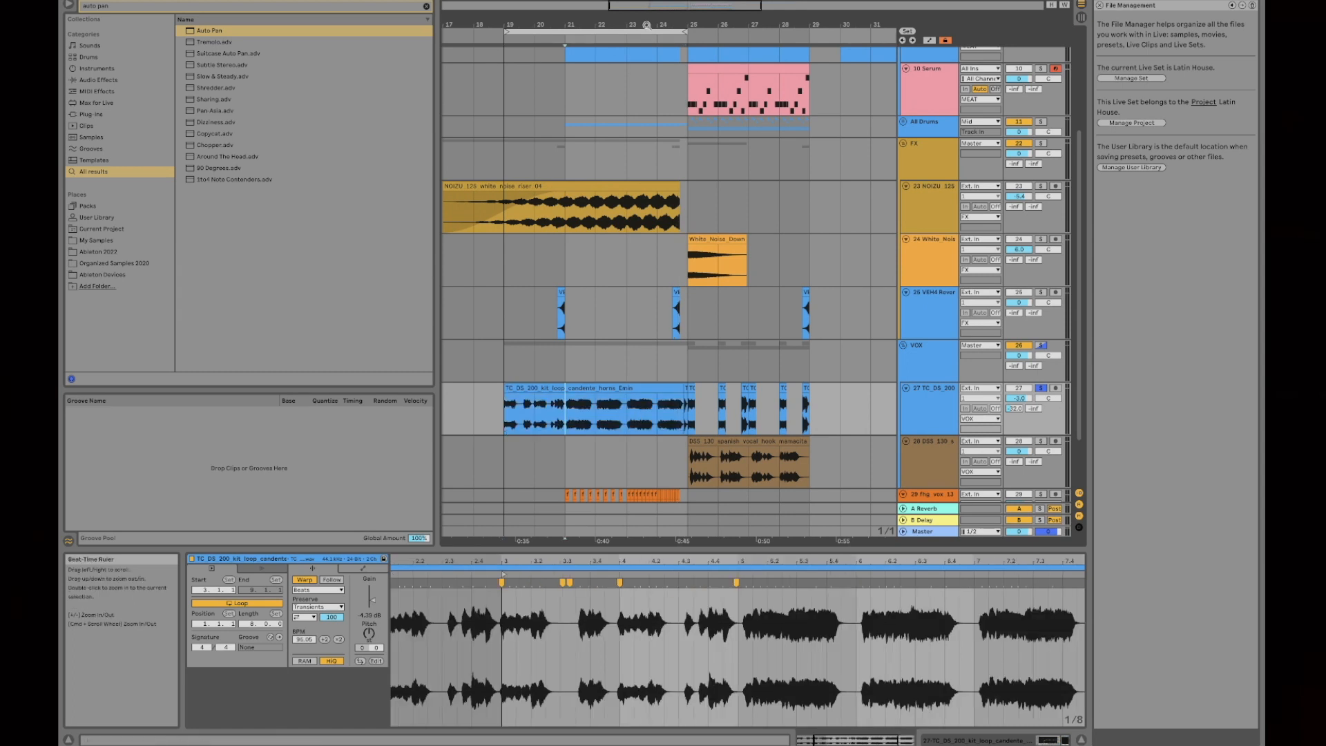
- Audition the chopped TC_DS_200 clips from bar 24 and move the arrangement loop to bars 25–29
click(606, 31)
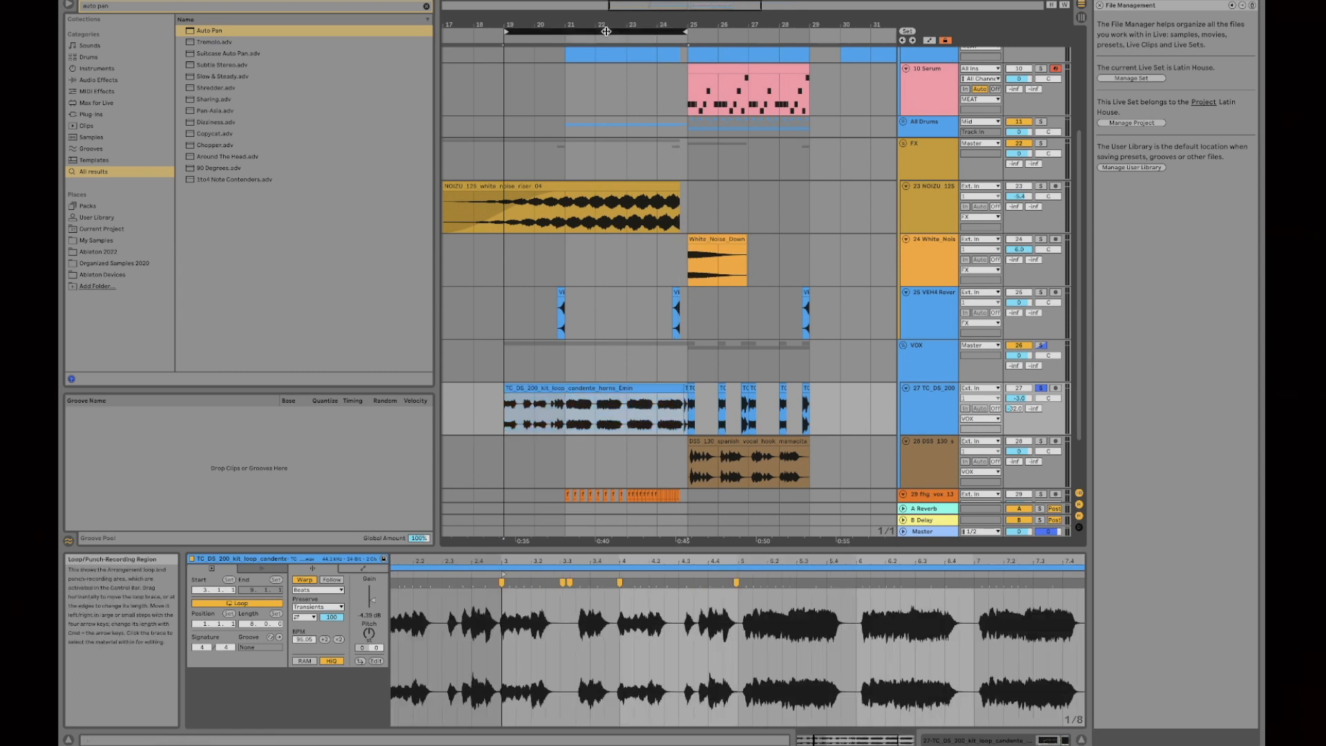
drag(611, 30, 768, 56)
click(661, 411)
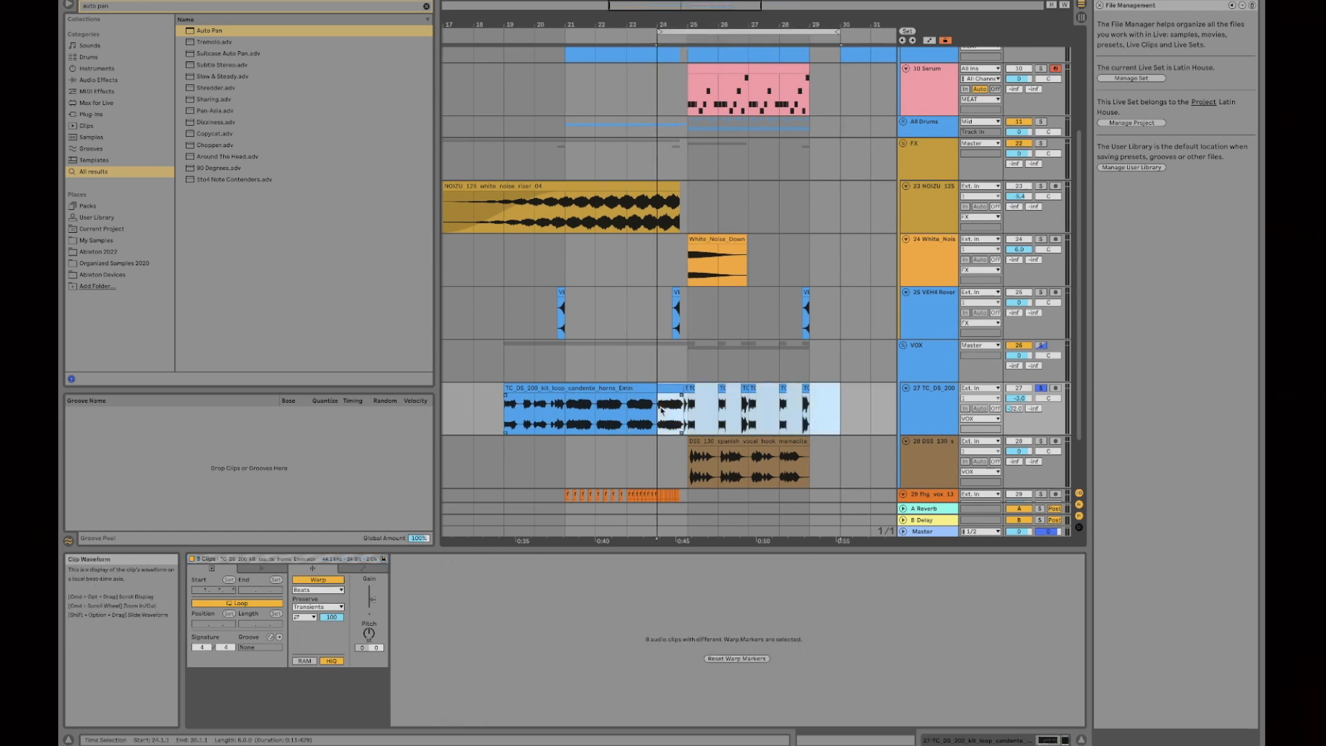
click(662, 413)
key(space)
drag(693, 25, 624, 2)
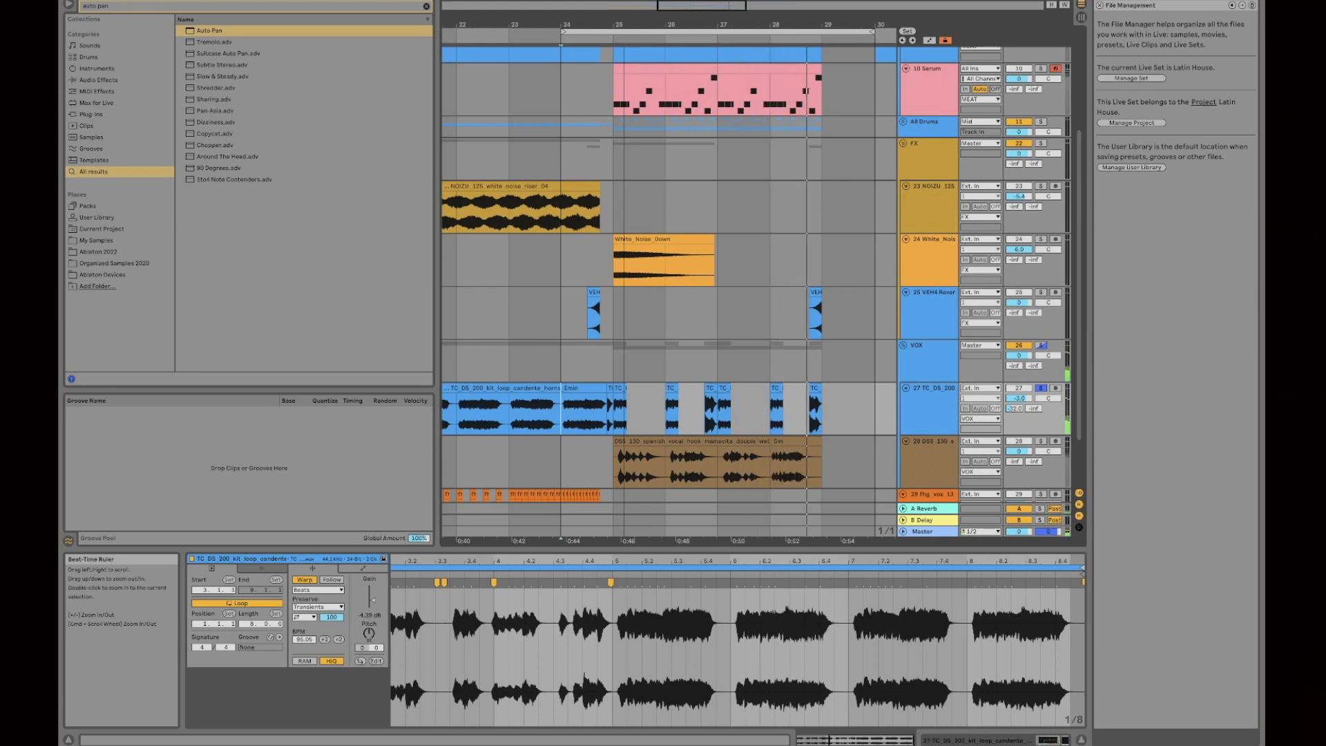
key(minus)
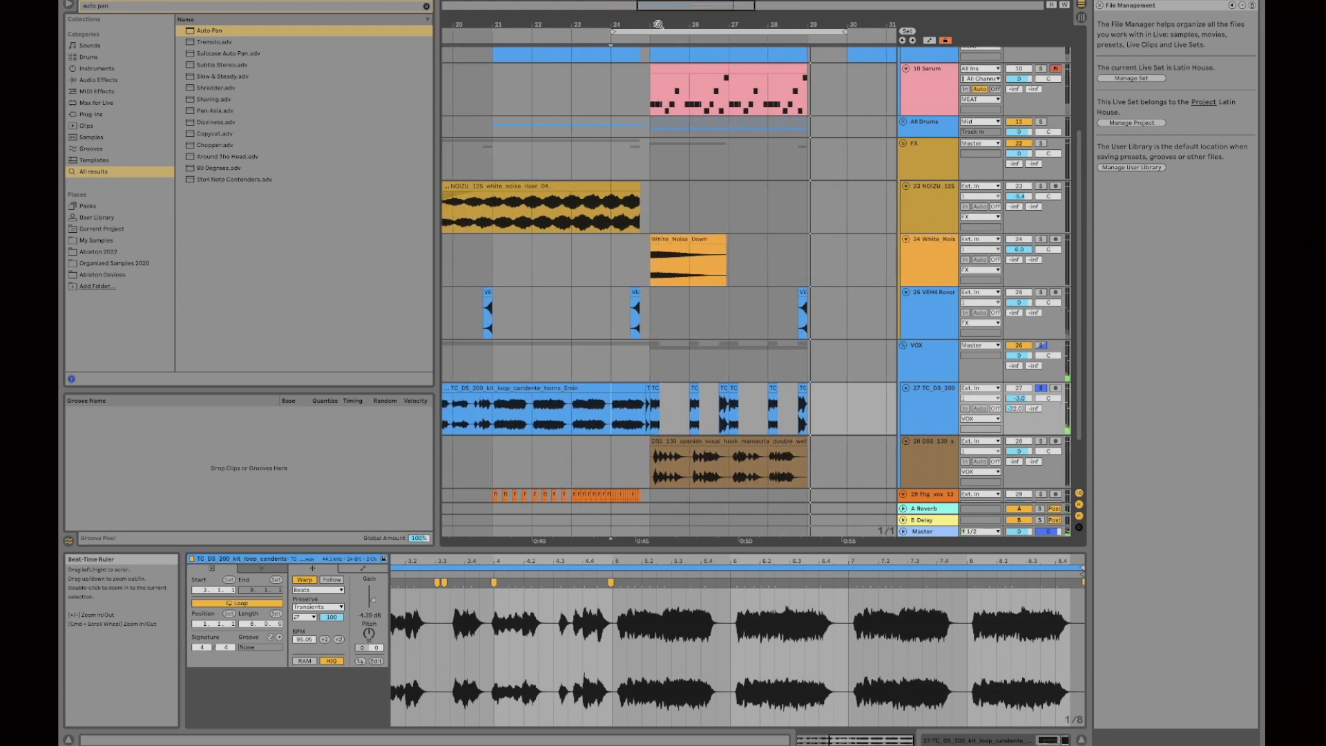
drag(611, 32, 650, 32)
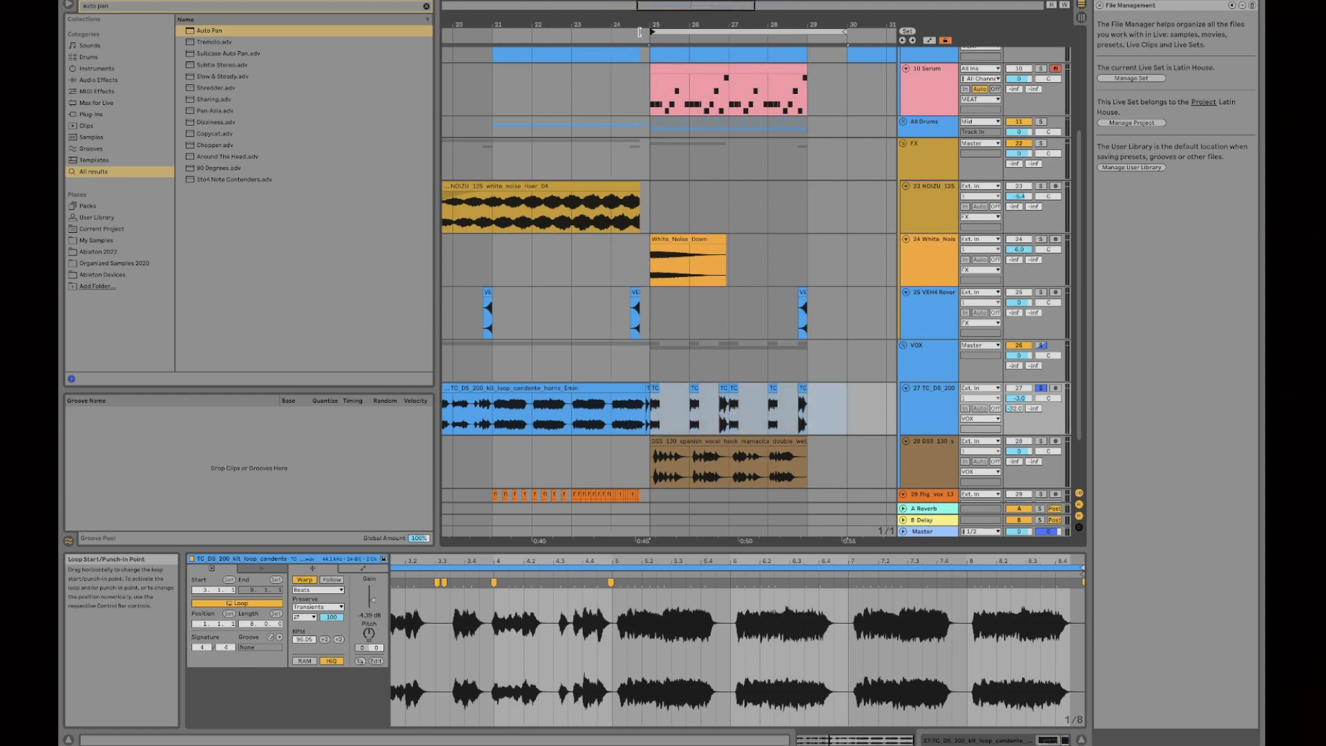
drag(843, 32, 805, 31)
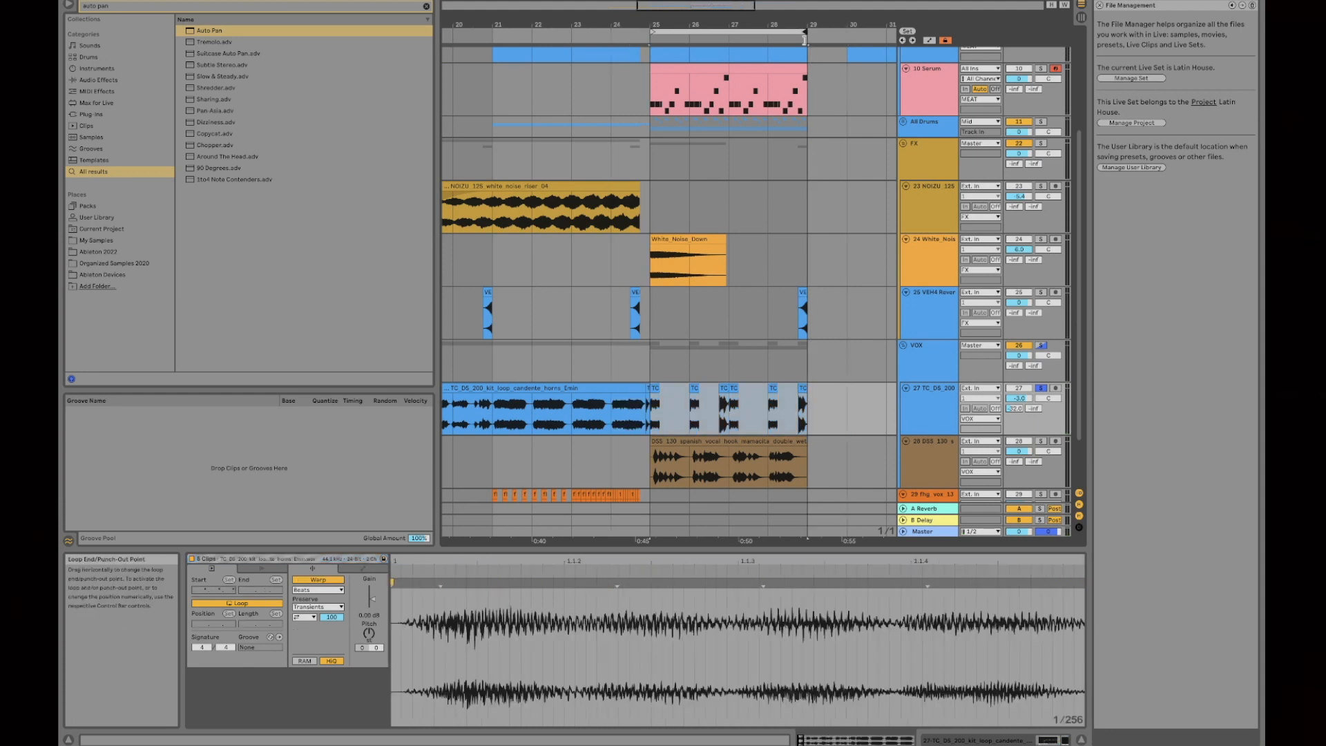
- Select the long TC_DS_200 clip ahead of bar 25 and turn off solo on track 27
scroll(853, 297, down, 4)
scroll(853, 297, left, 2)
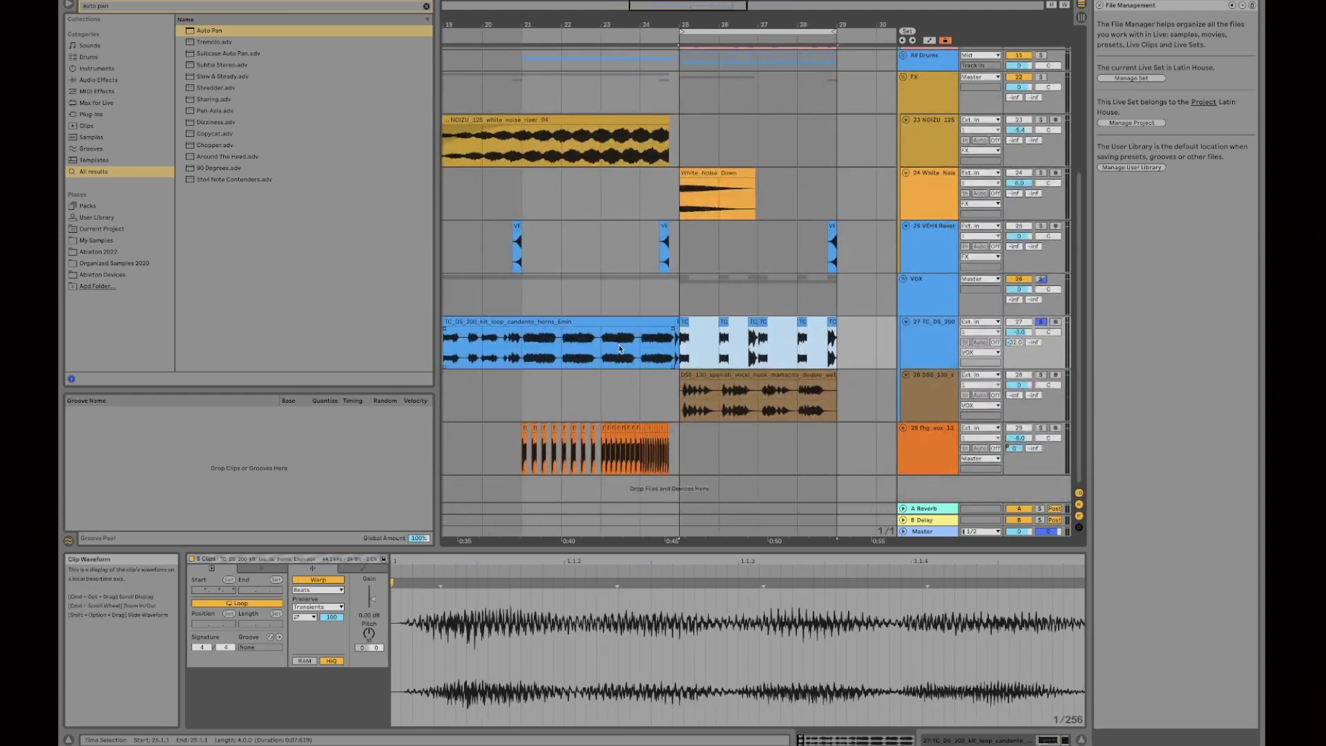
drag(764, 48, 740, 49)
click(652, 321)
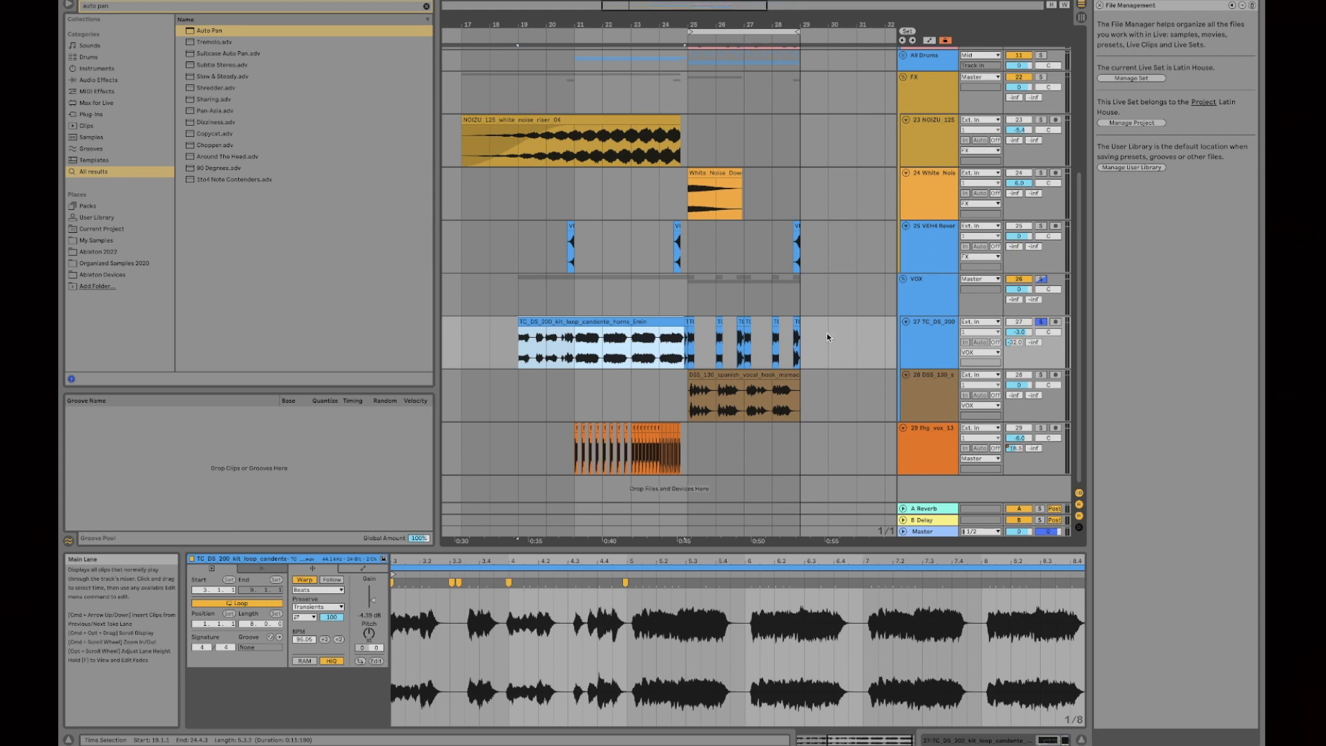
scroll(849, 347, right, 1)
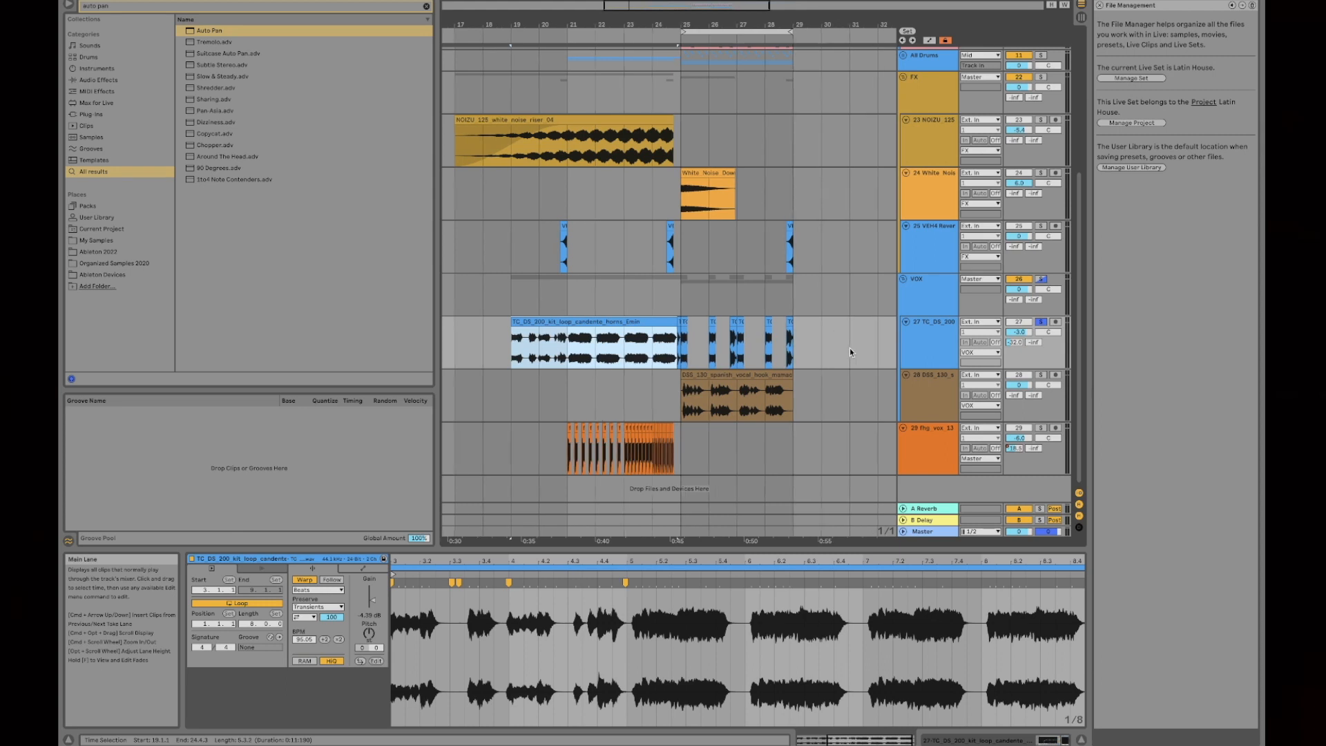
click(1041, 324)
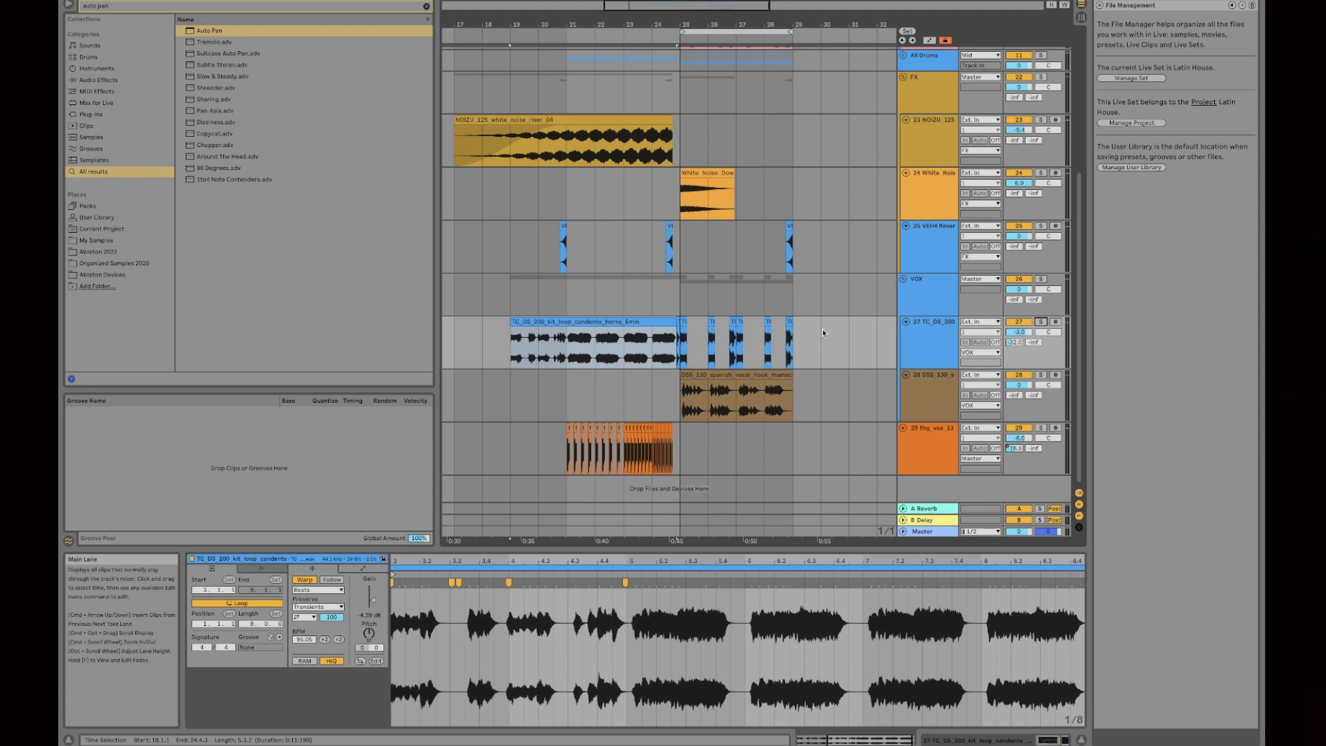
- Solo the DSS_130 Spanish vocal hook track, play it within the bars 25–29 loop, and show its clip
click(755, 31)
mouse_move(756, 25)
mouse_down()
mouse_move(755, 59)
mouse_move(755, 45)
mouse_up()
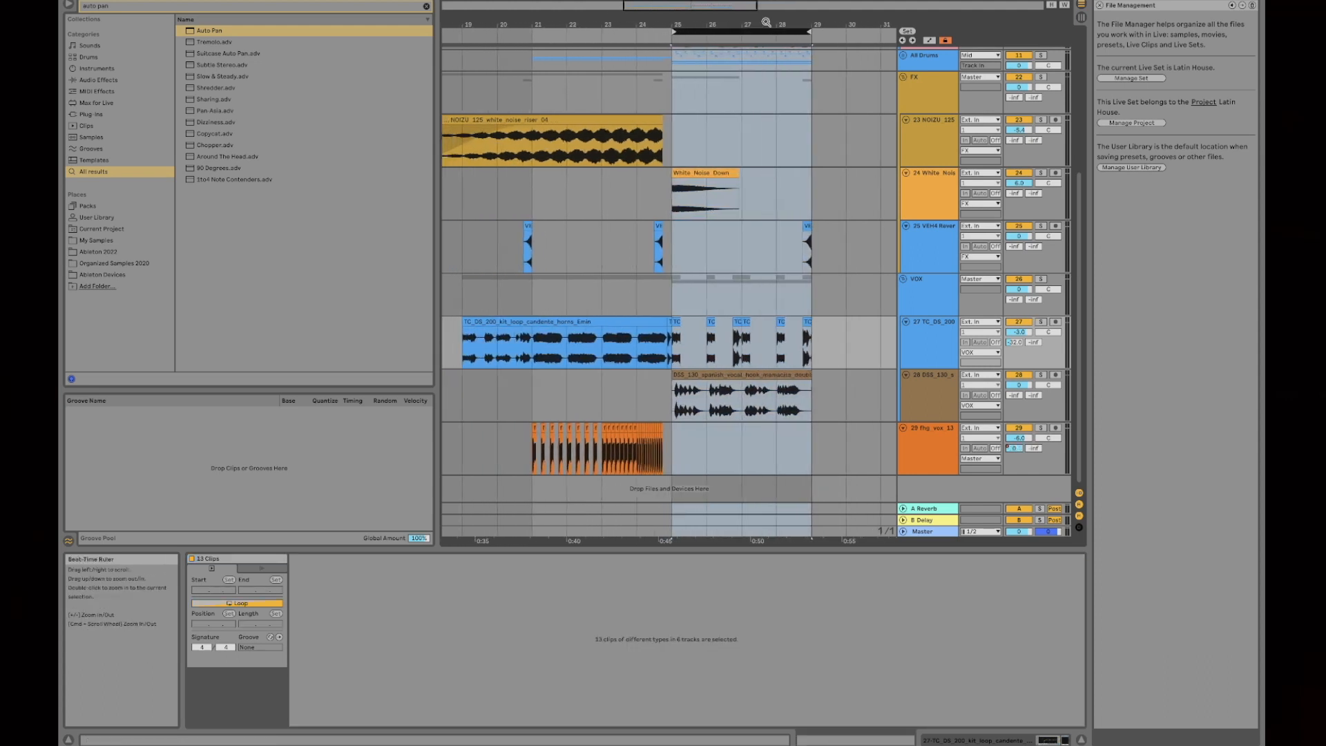
click(932, 396)
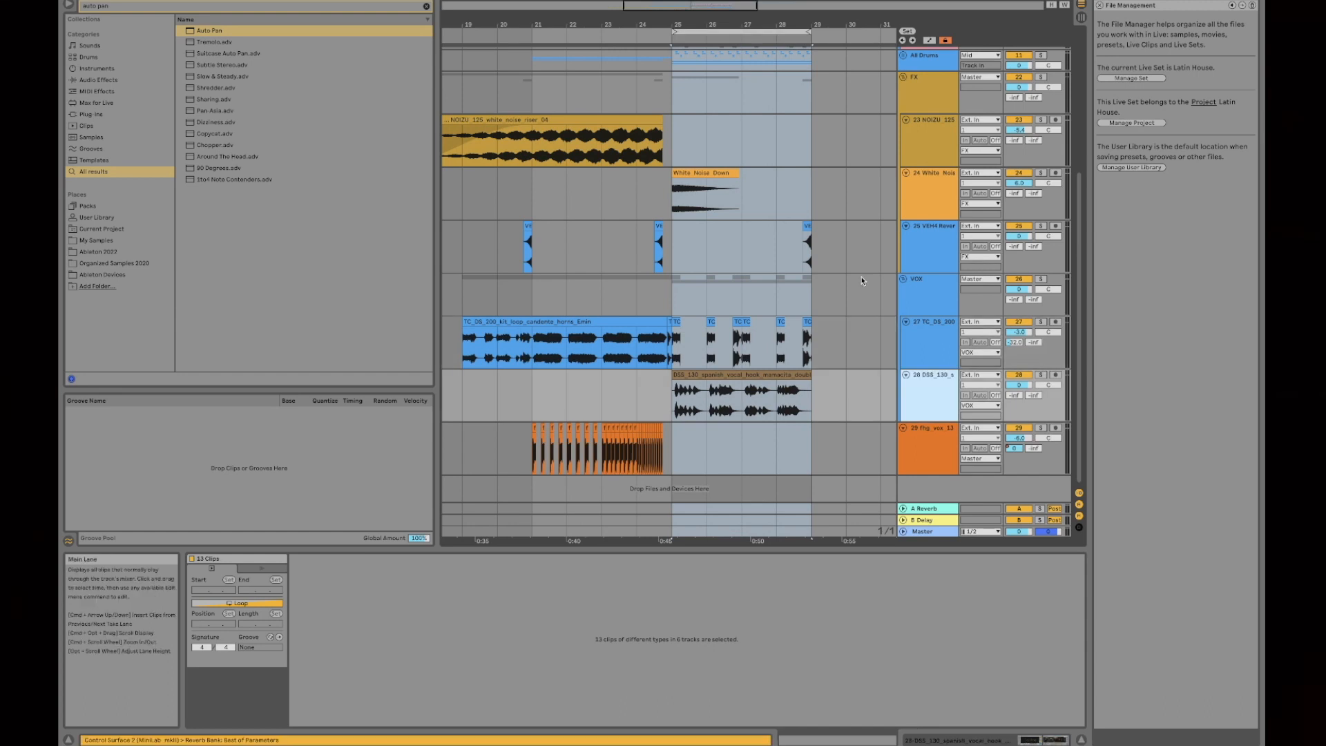
scroll(862, 280, left, 1)
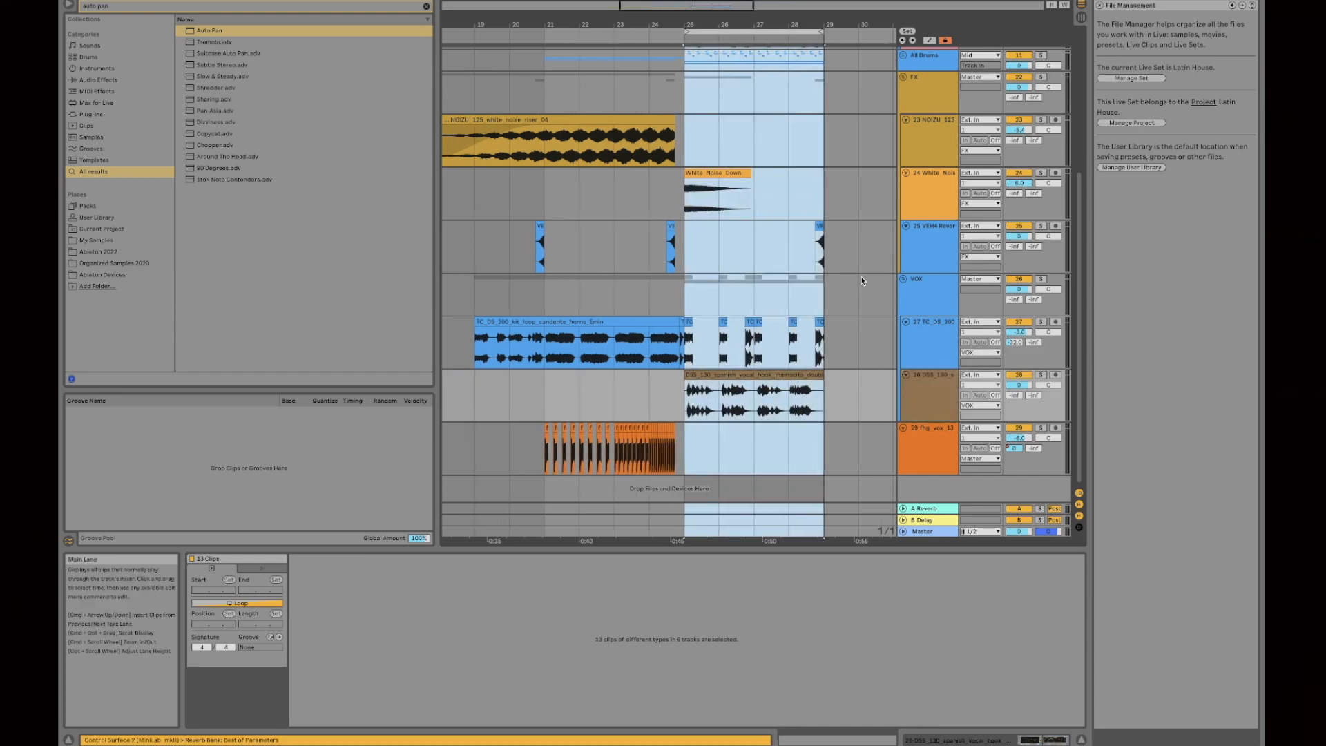
click(1041, 375)
click(720, 29)
key(space)
click(797, 373)
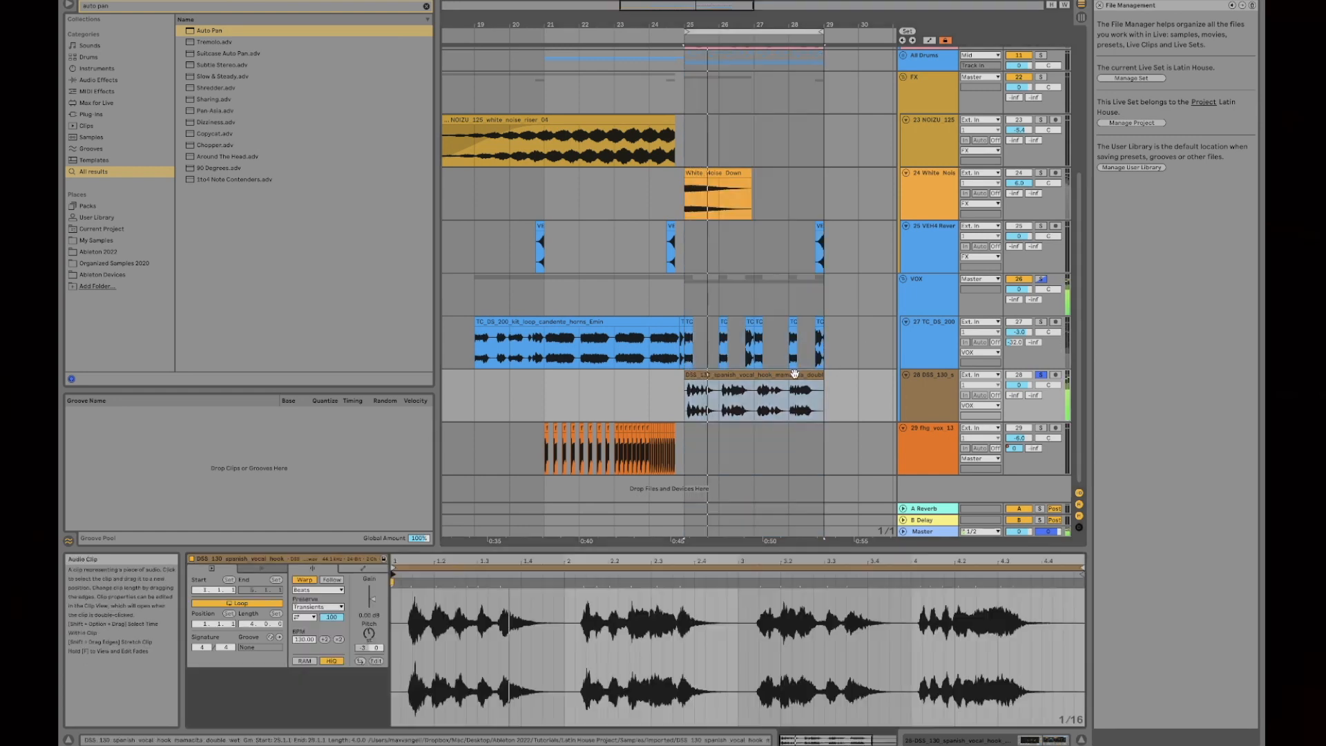
- Look over the DSS_130 track's effects chain and reopen its vocal hook clip's waveform
click(917, 381)
scroll(832, 328, right, 1)
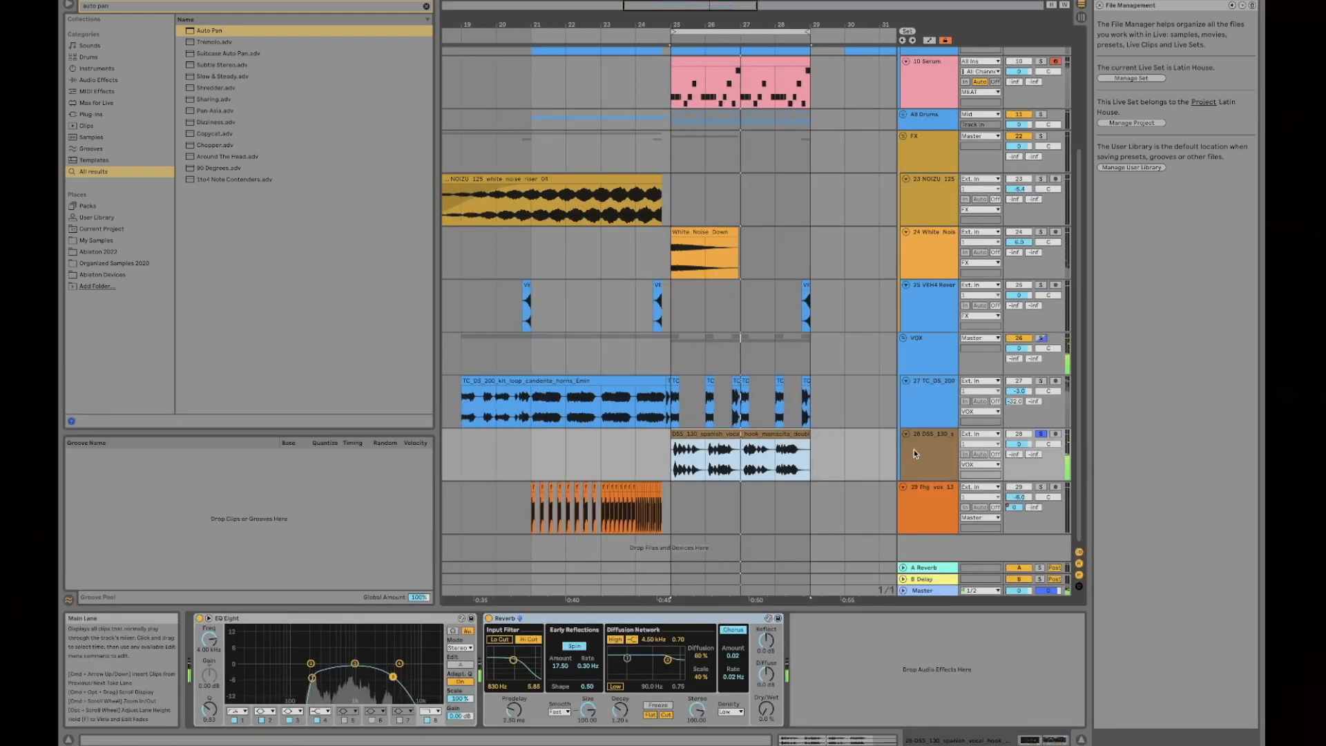
click(767, 450)
double_click(767, 450)
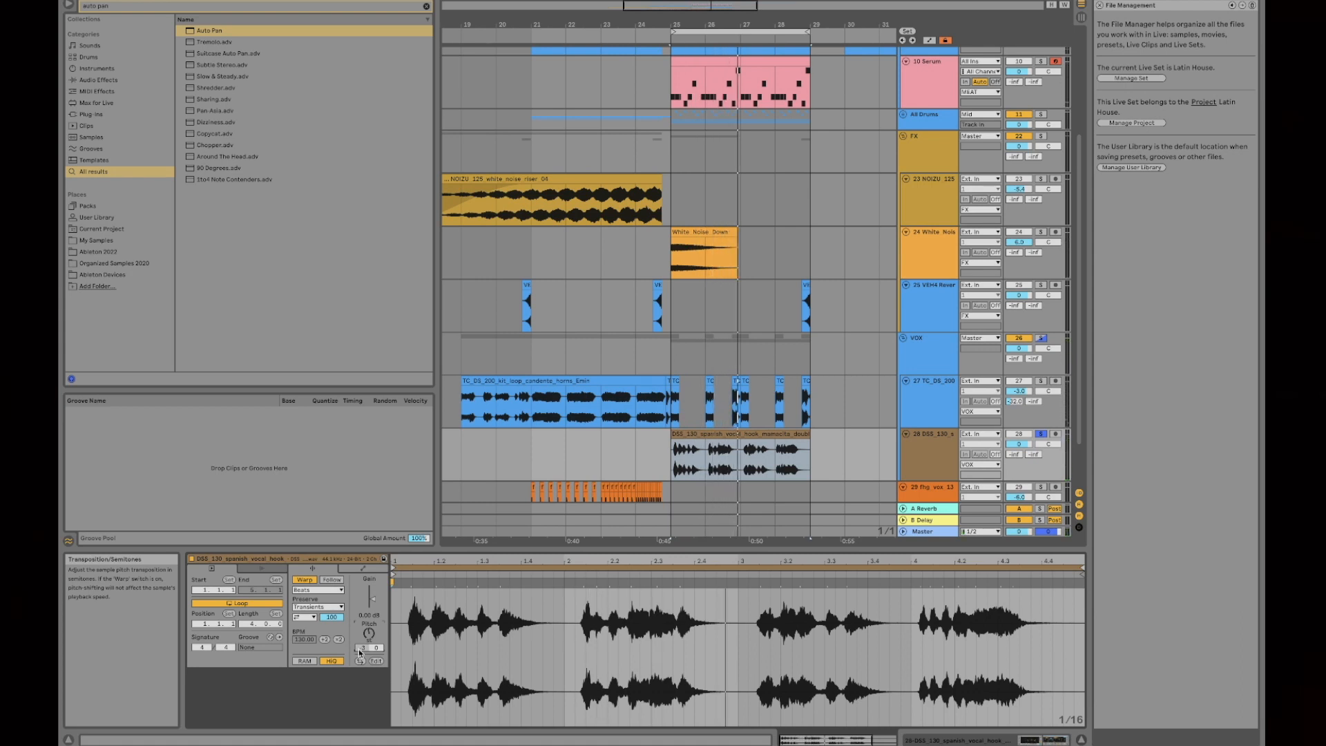
- Solo the TC_DS_200 track alongside the DSS_130 track and play the two together
click(1041, 382)
key(space)
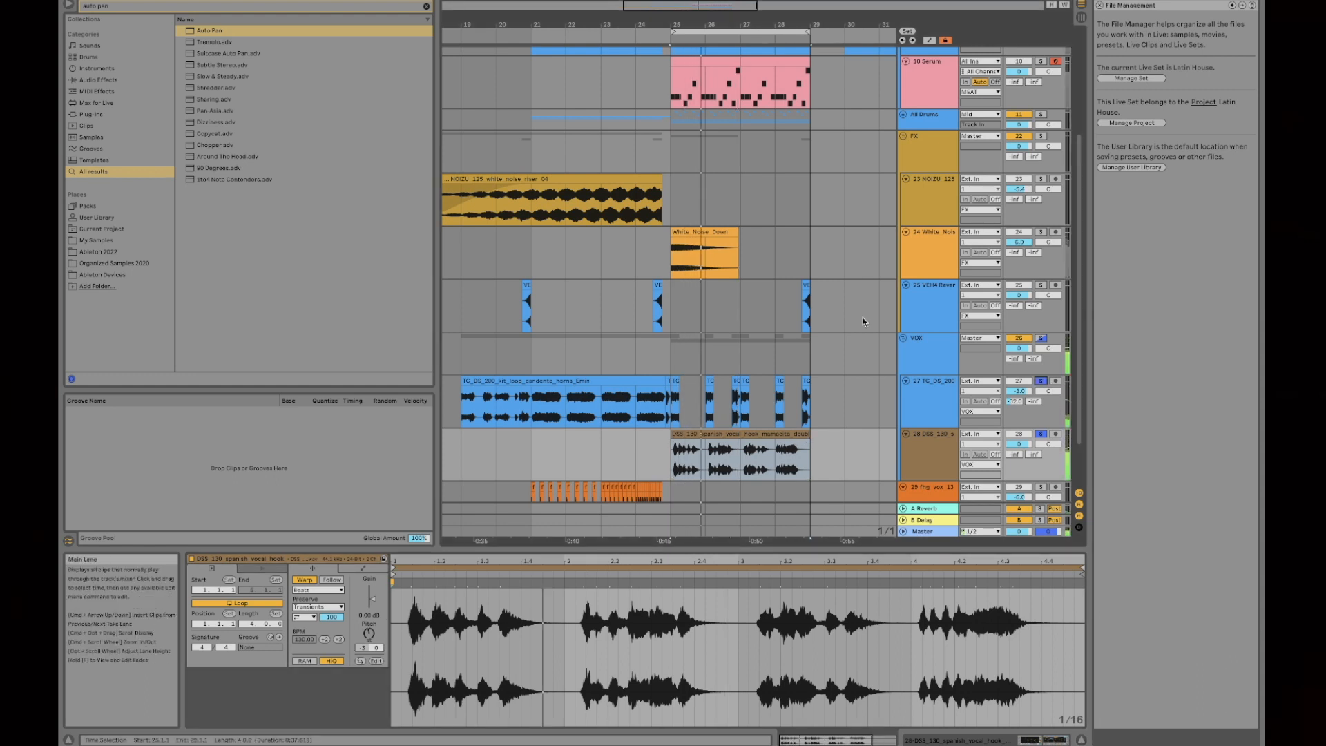
scroll(863, 319, down, 2)
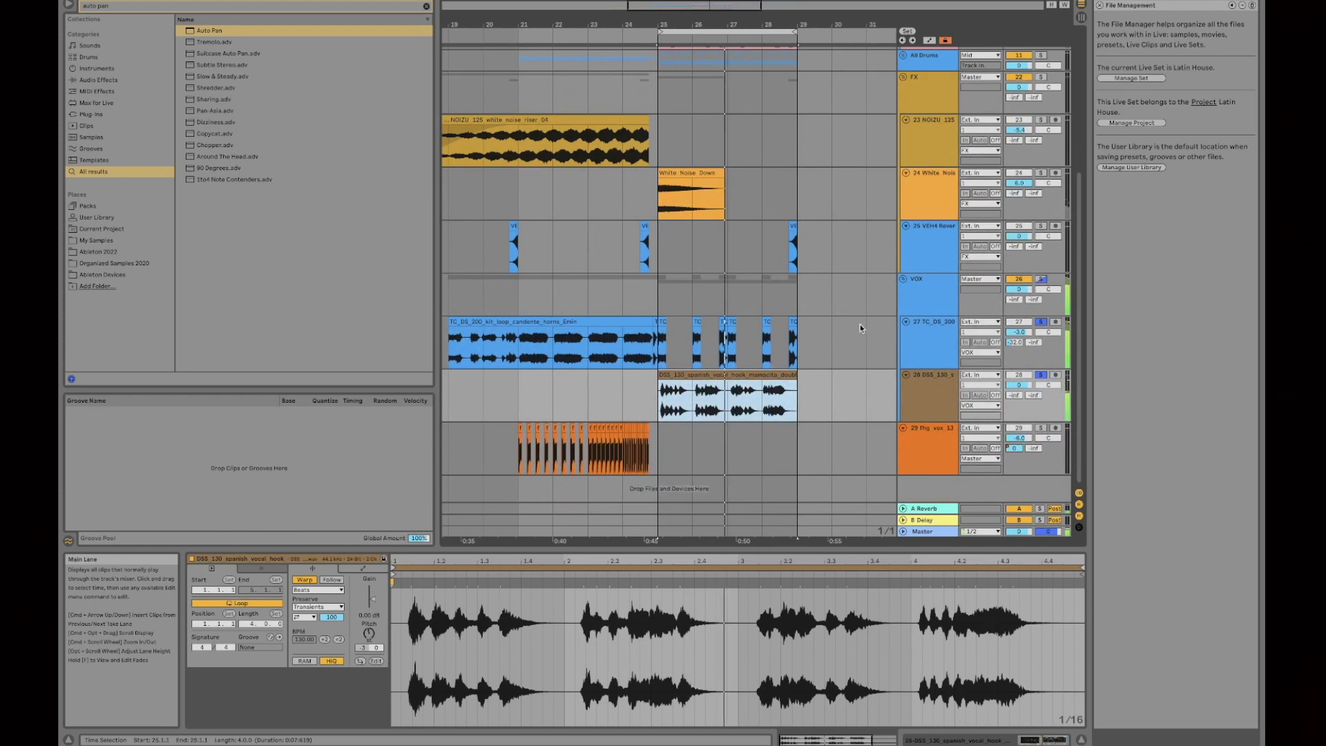
scroll(870, 331, left, 1)
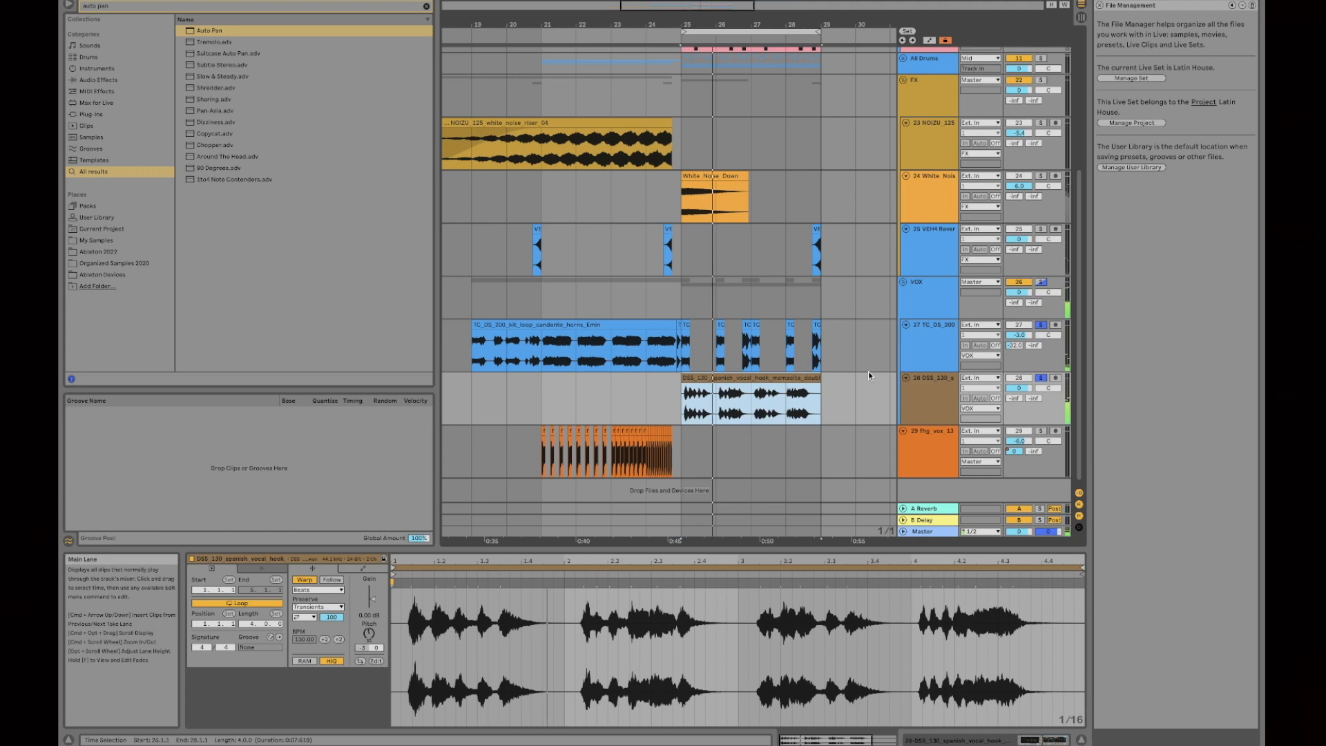
- Show the DSS_130 track's effects, turn off its solo, and play the loop with the full mix
click(946, 400)
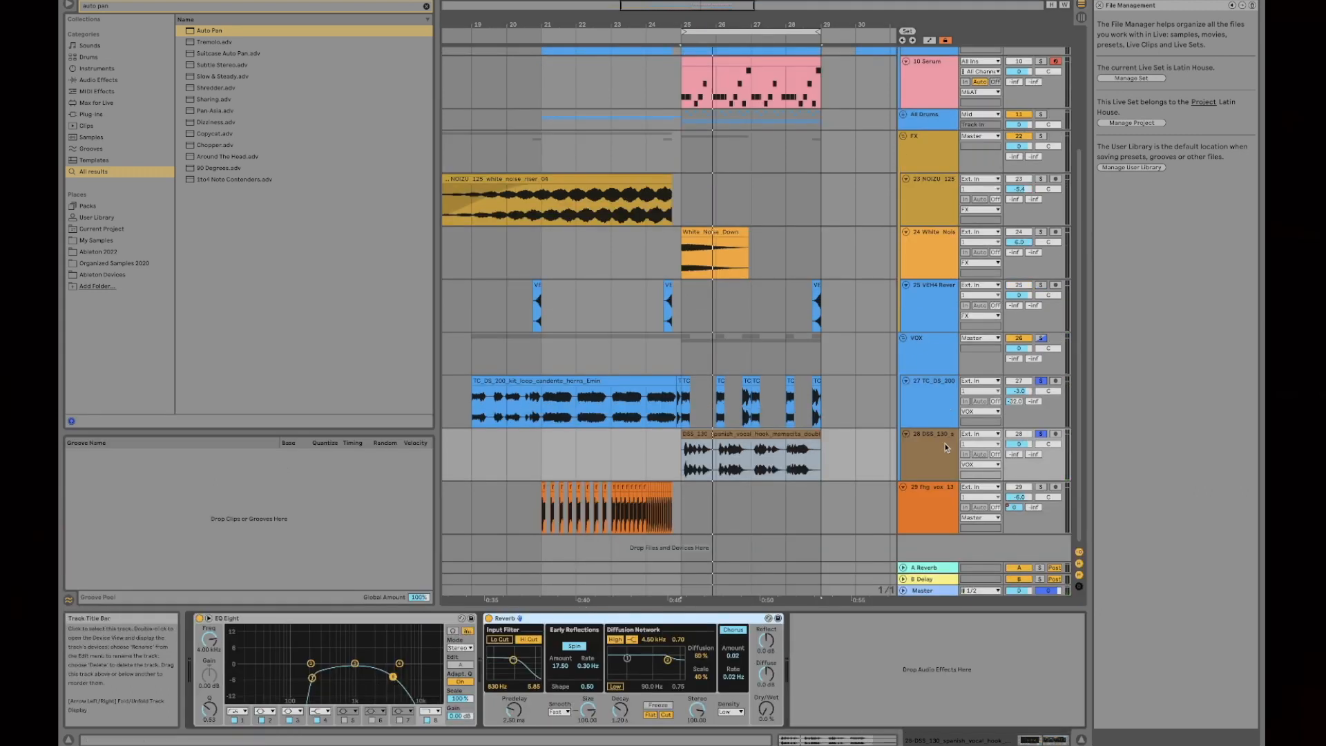
click(1041, 434)
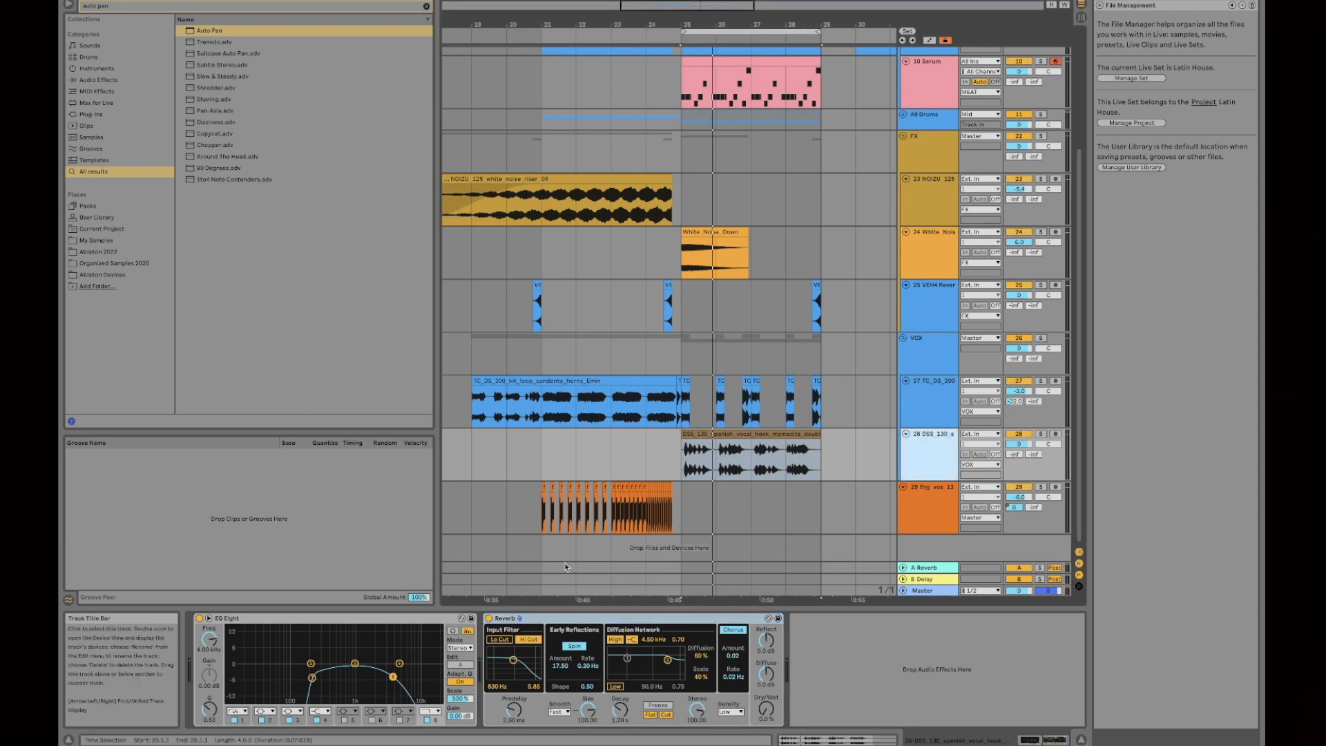
key(space)
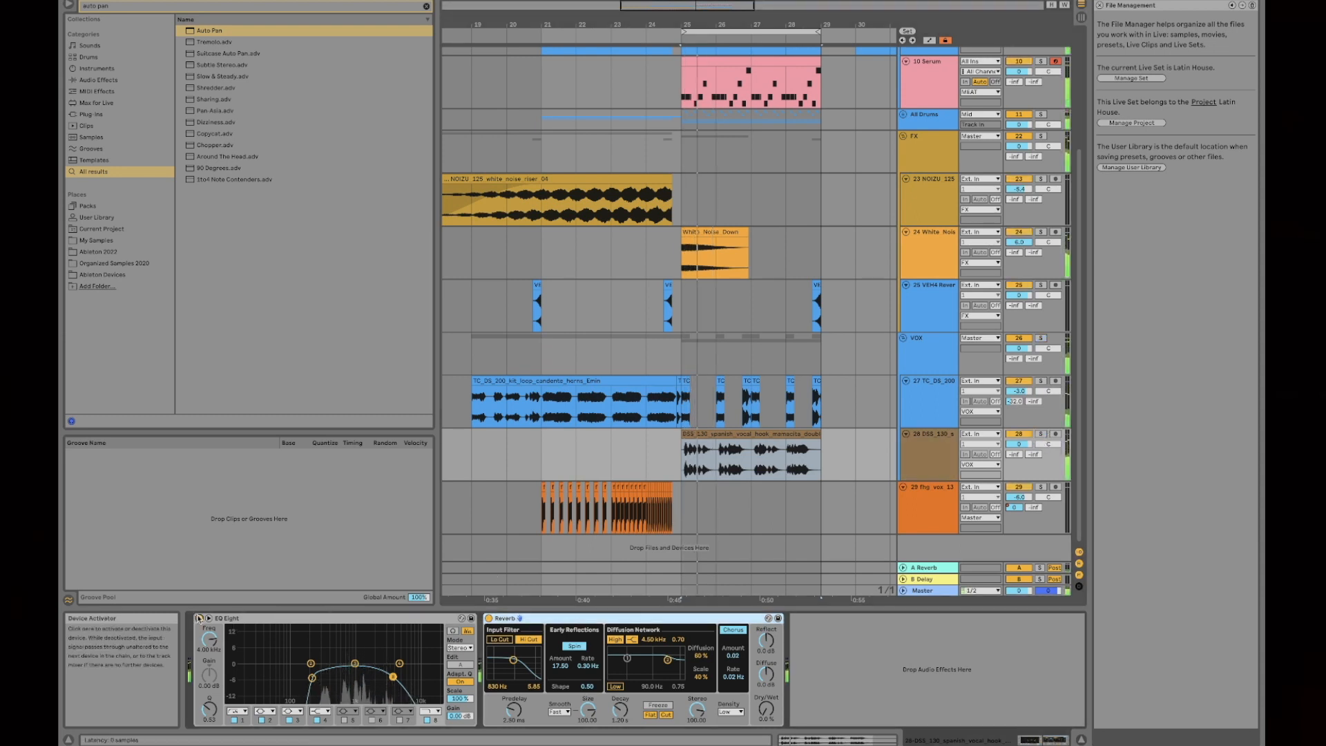
- Solo the DSS_130 vocal hook track and compare its sound with EQ Eight bypassed and active
click(1042, 434)
key(space)
key(space)
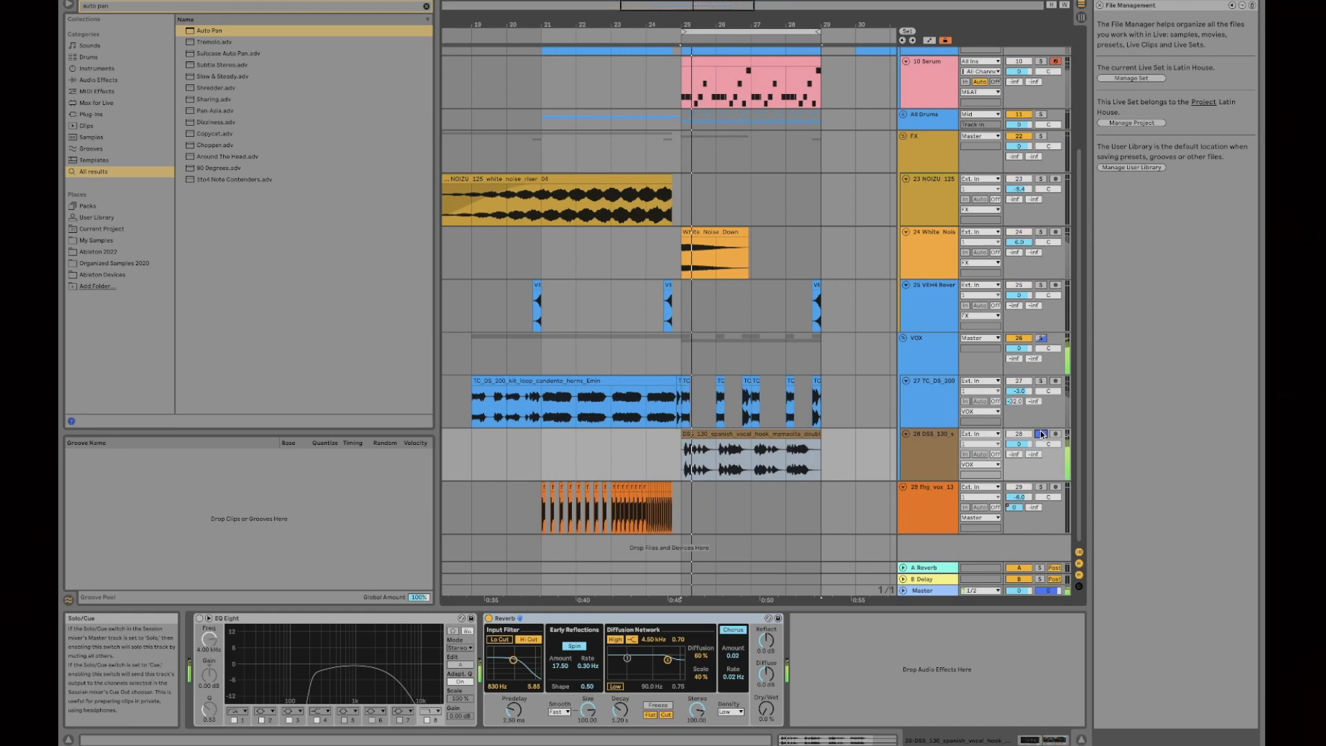
click(199, 619)
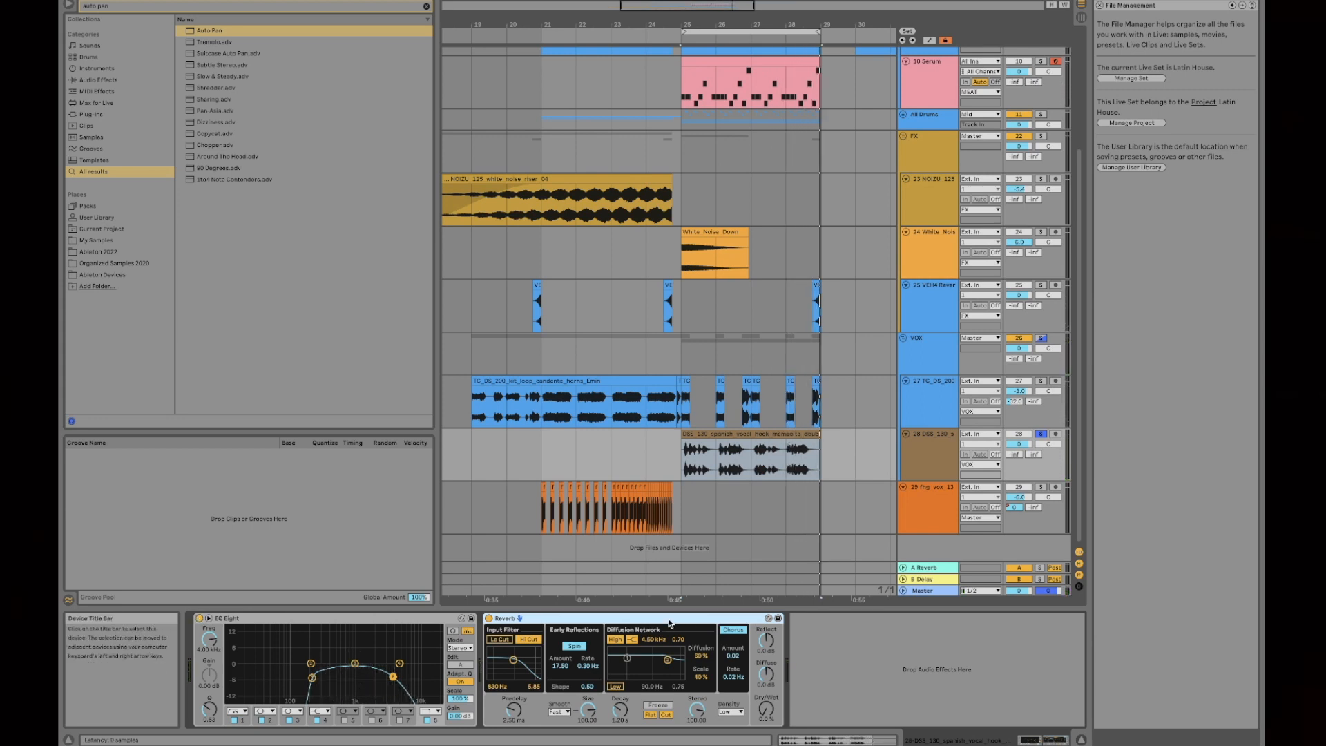
- Delete the Reverb from the DSS_130 track and audition the vocal hook soloed together with the TC_DS_200 track
key(Delete)
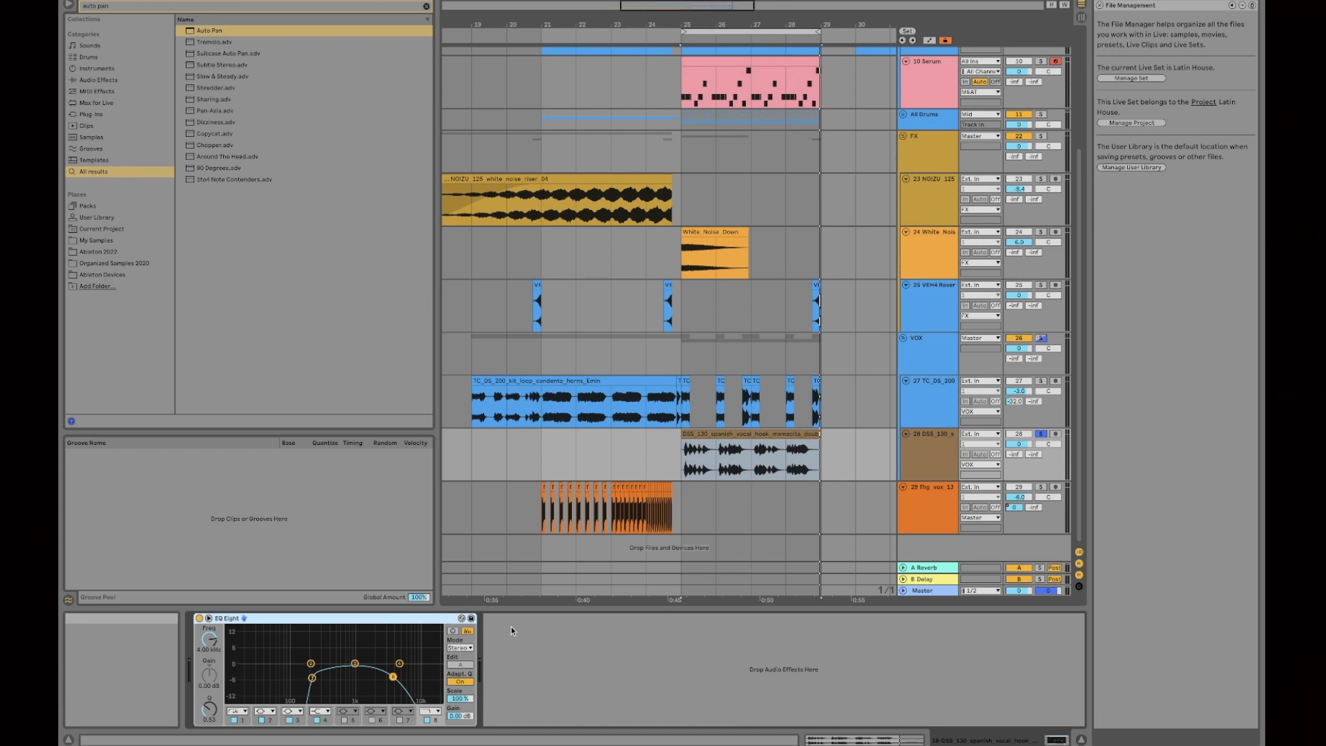
click(678, 404)
click(923, 407)
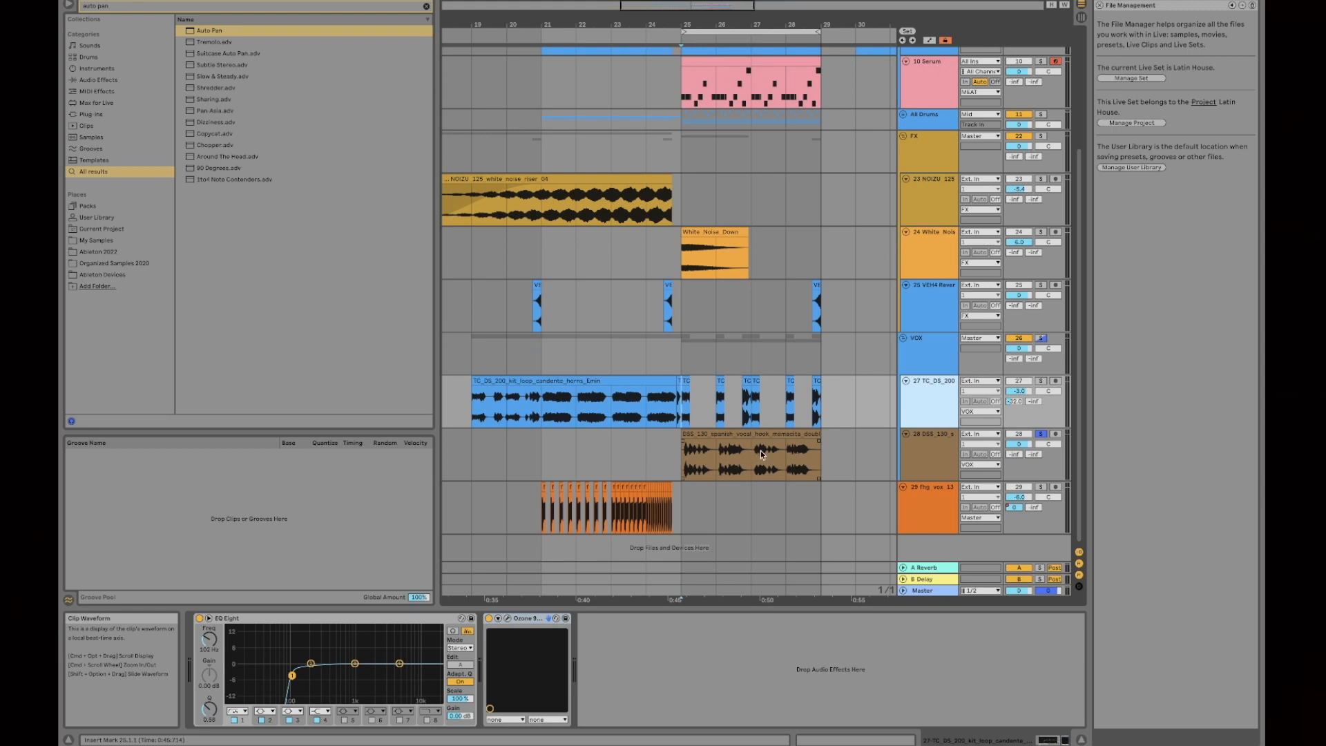
click(1040, 380)
key(space)
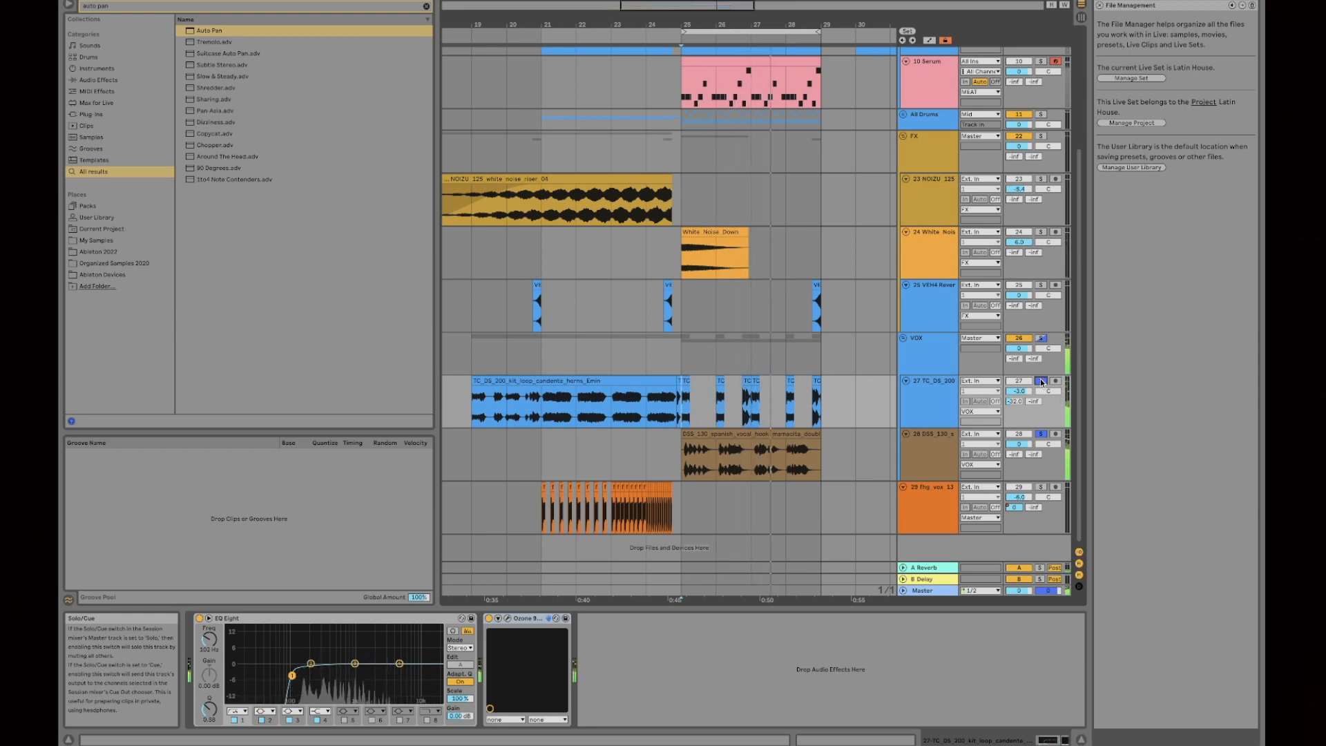
click(1040, 381)
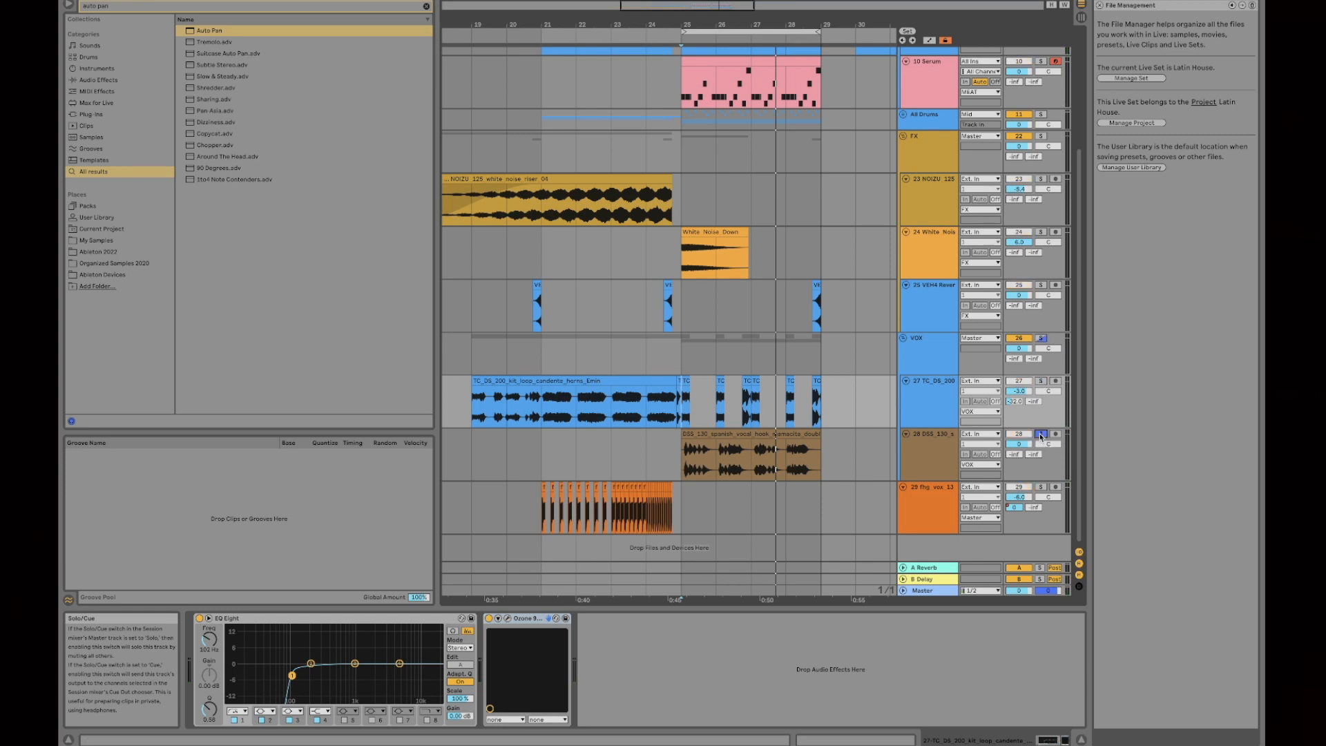
- Play the loop with the Impulse track soloed alongside the DSS_130 vocal hook, view its device, and turn the solos off
scroll(878, 370, up, 5)
click(754, 31)
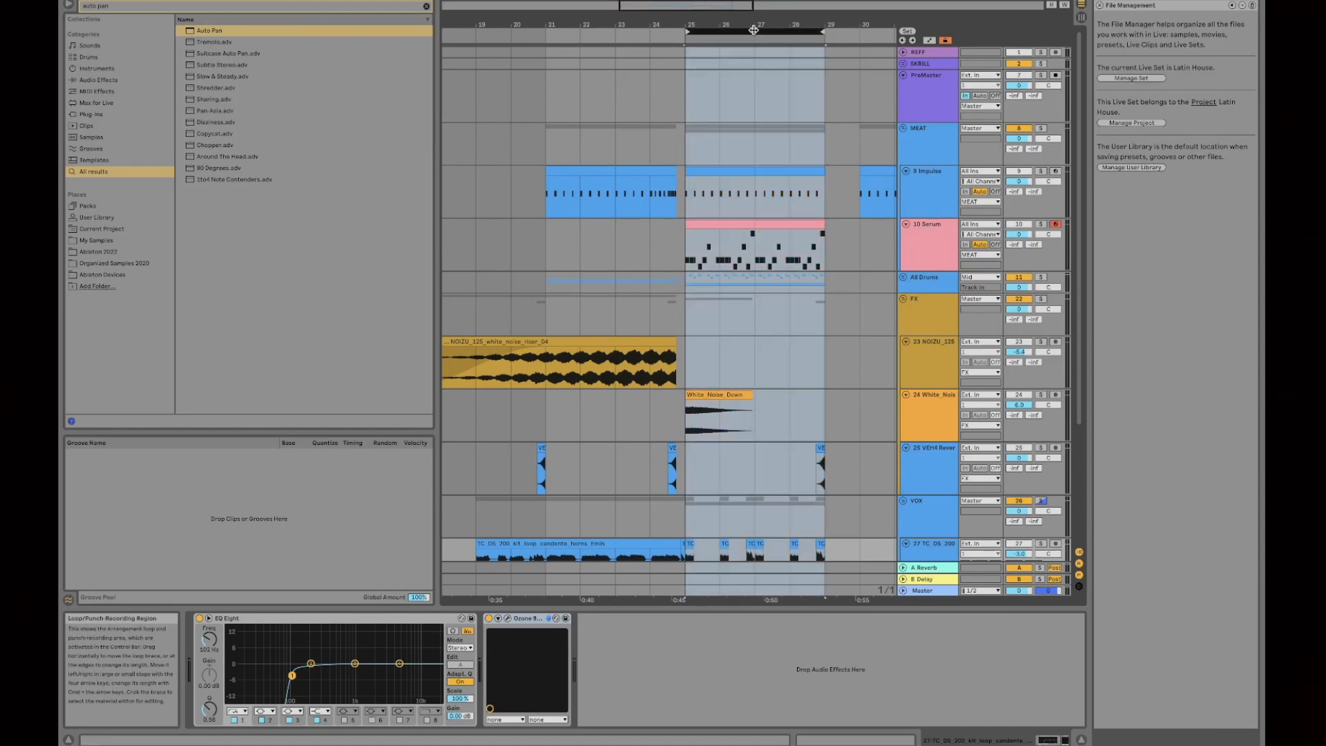
super+click(1040, 171)
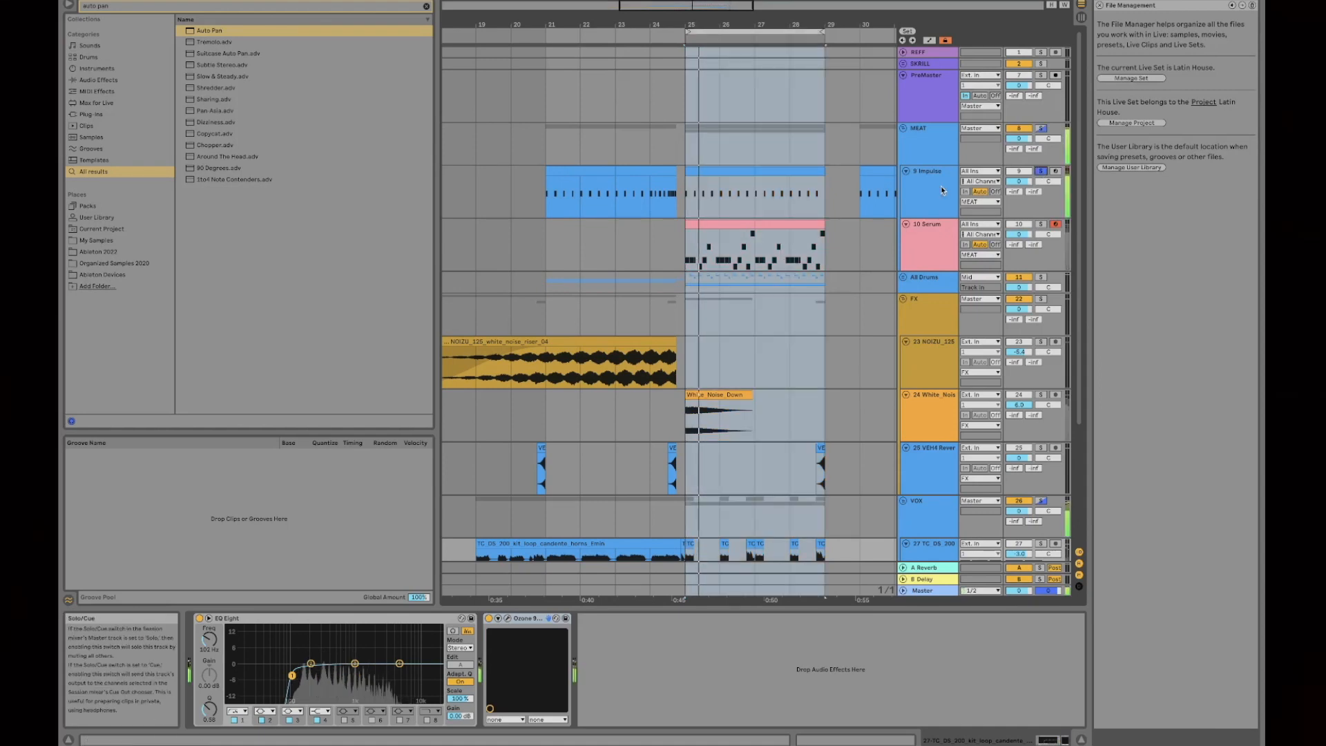
click(918, 190)
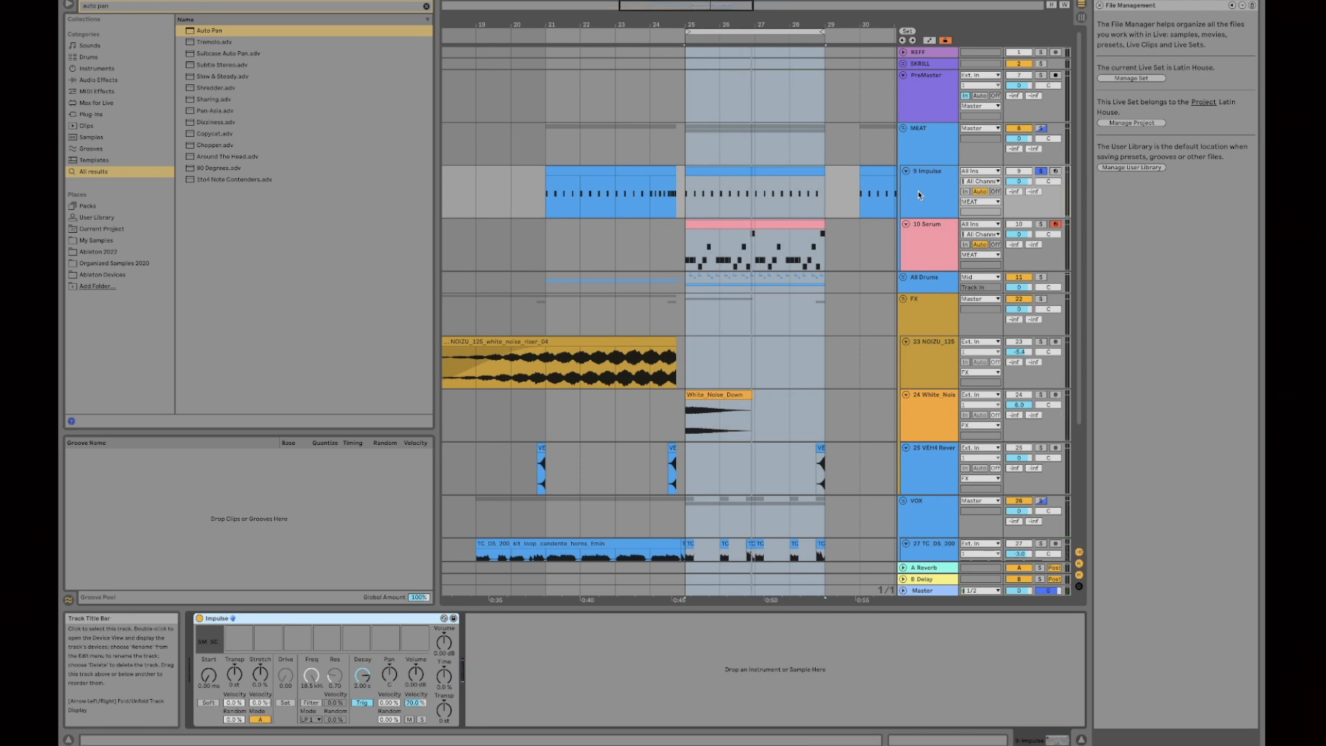
click(927, 195)
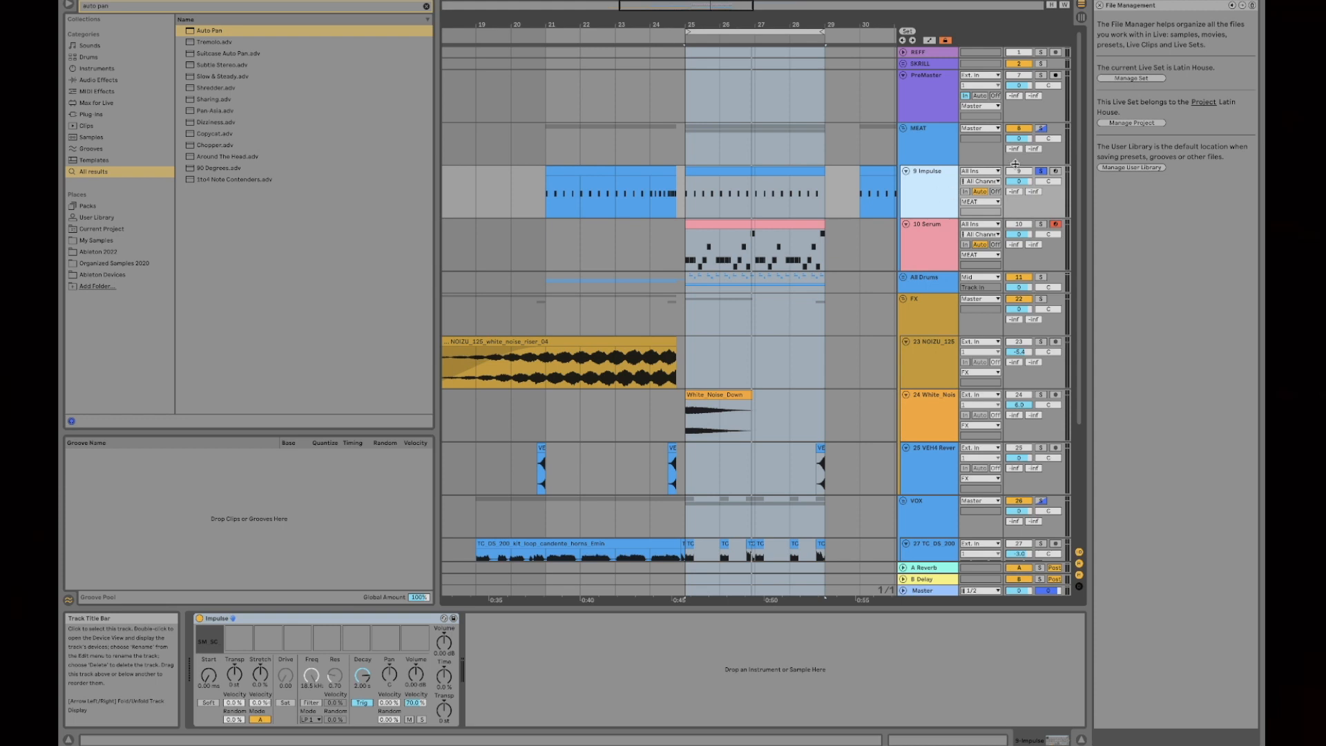
scroll(846, 197, down, 3)
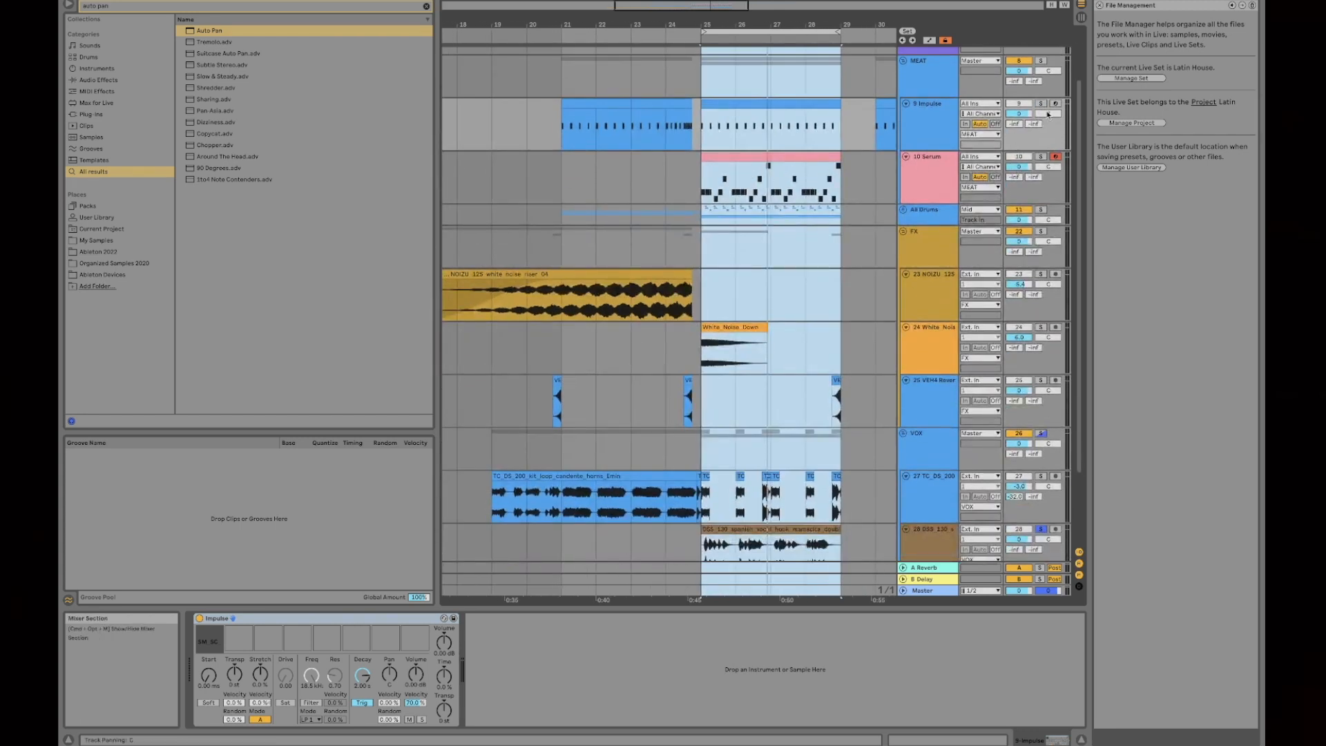
click(1040, 103)
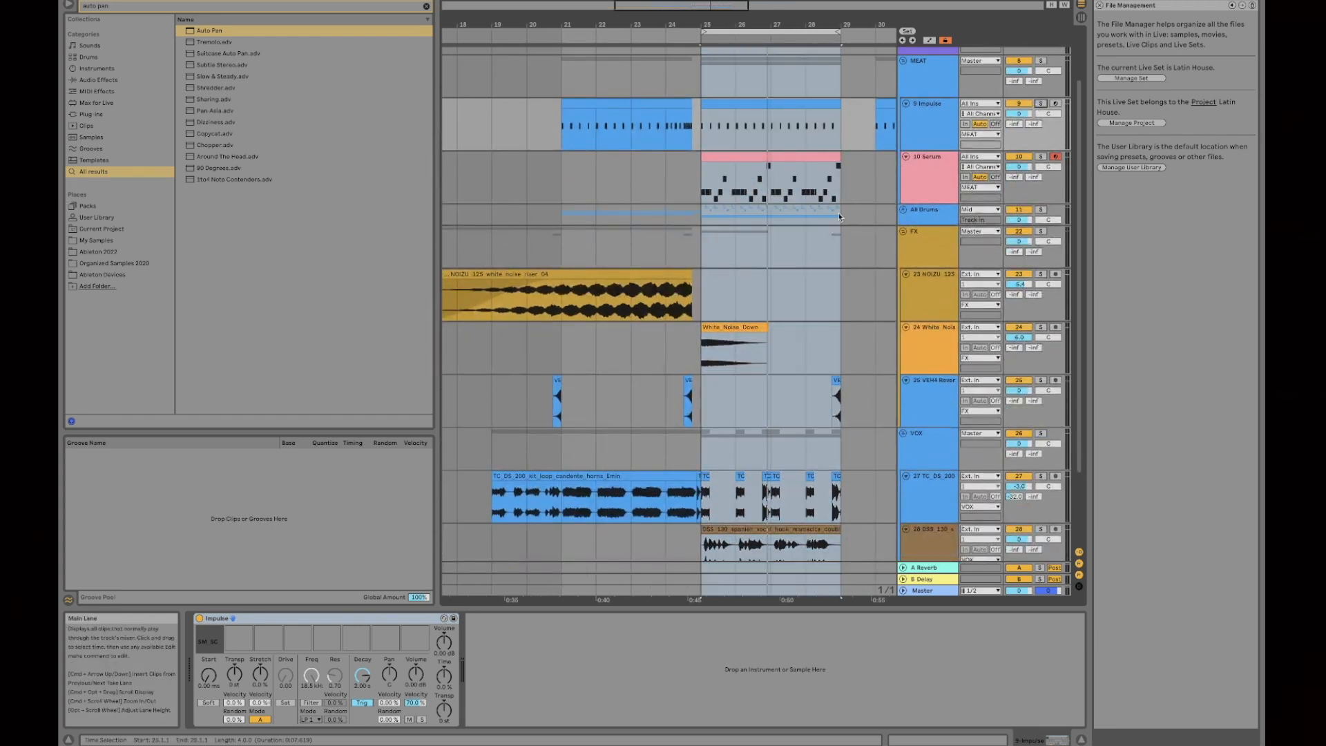
- Unfold the All Drums group and show the effects chain on the group
right_click(1019, 155)
click(911, 183)
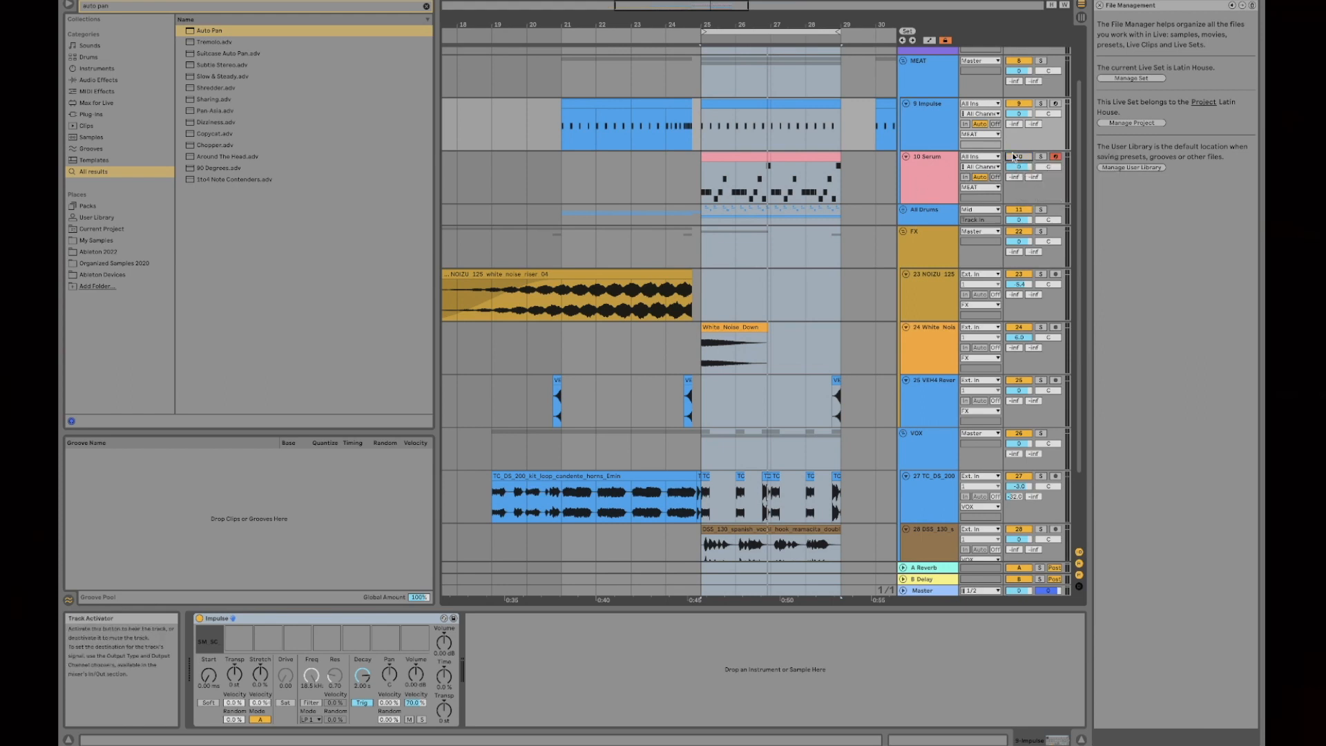
click(904, 209)
scroll(929, 207, down, 2)
click(927, 151)
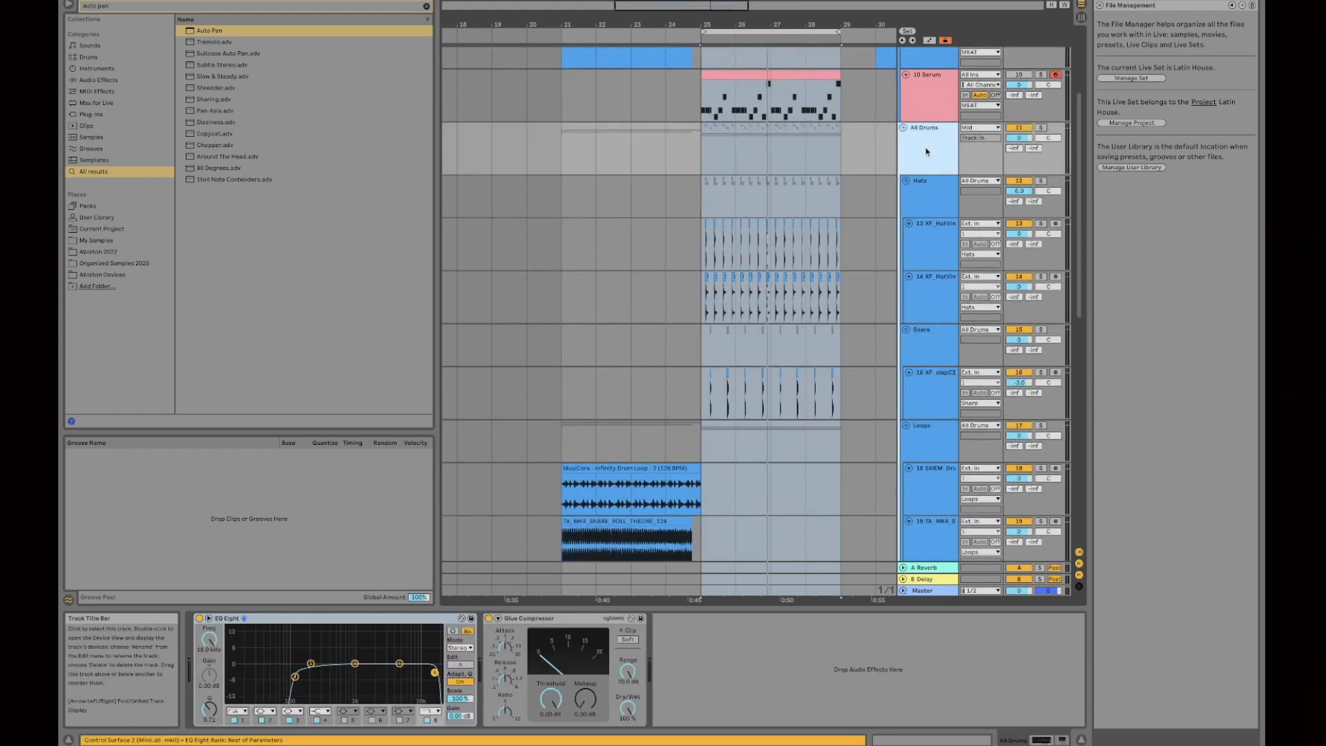
- Solo the All Drums group, play the loop while looking over its subtracks, and turn the solo off
click(1040, 127)
drag(766, 24, 709, 48)
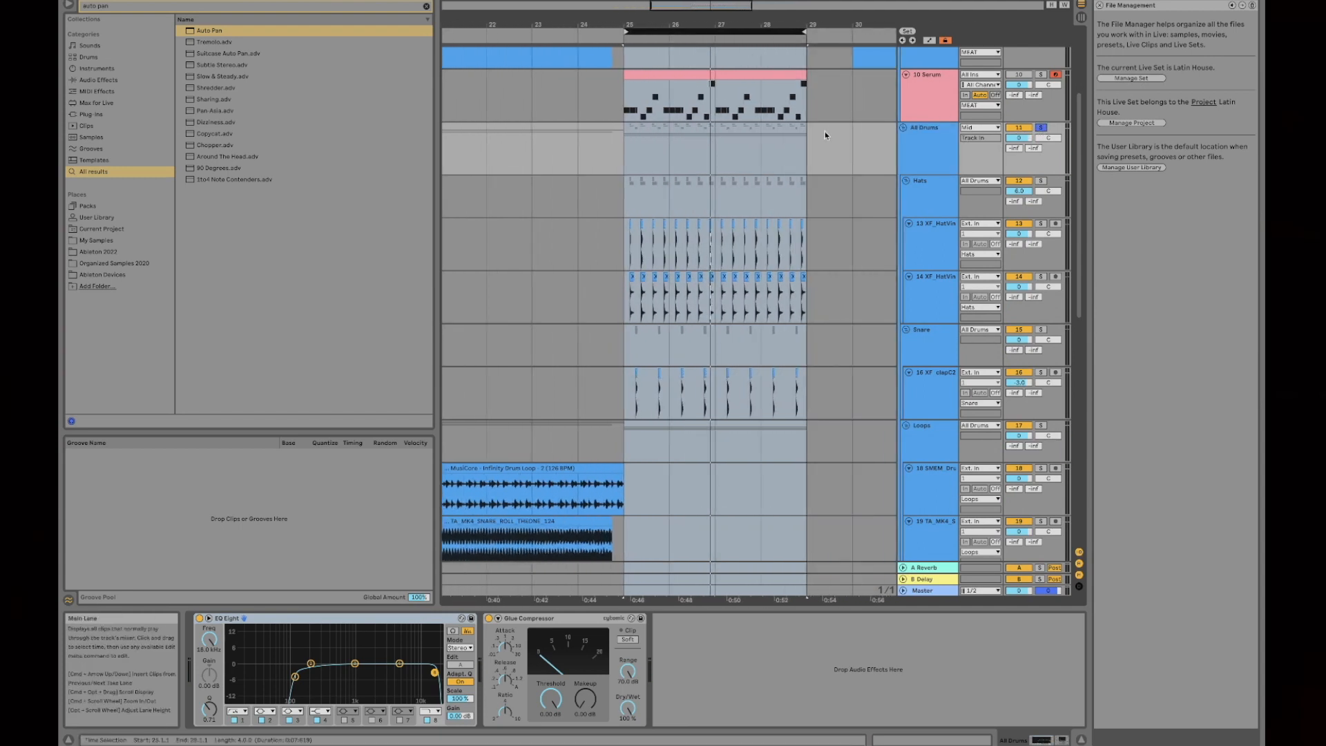
key(space)
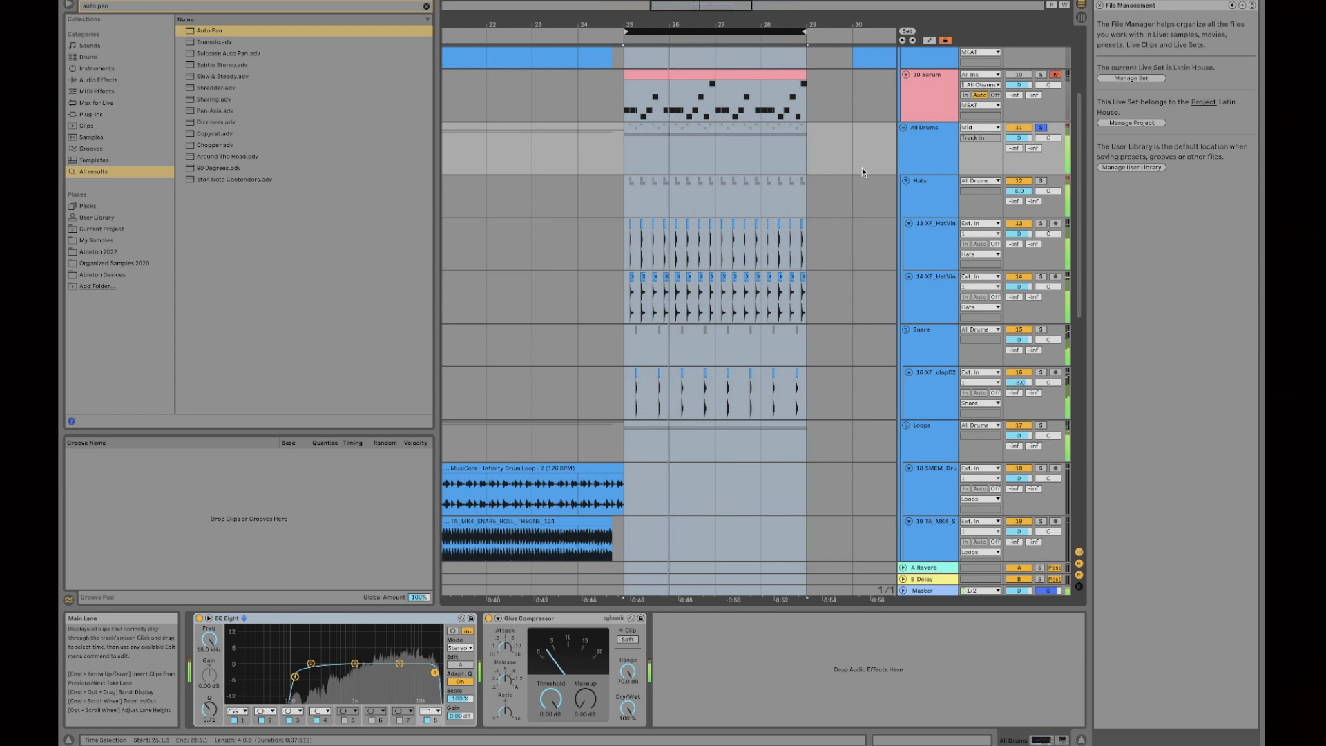
scroll(862, 167, down, 5)
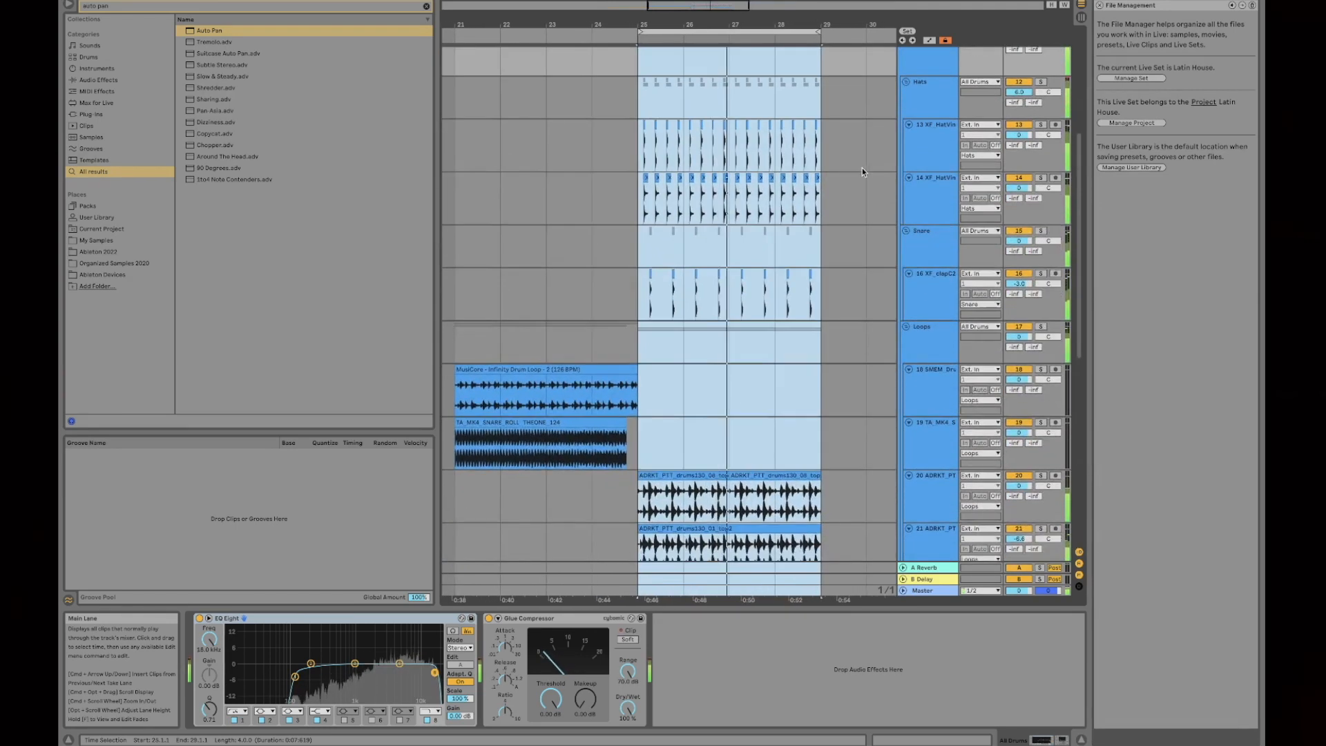
key(space)
scroll(862, 167, up, 3)
click(1039, 88)
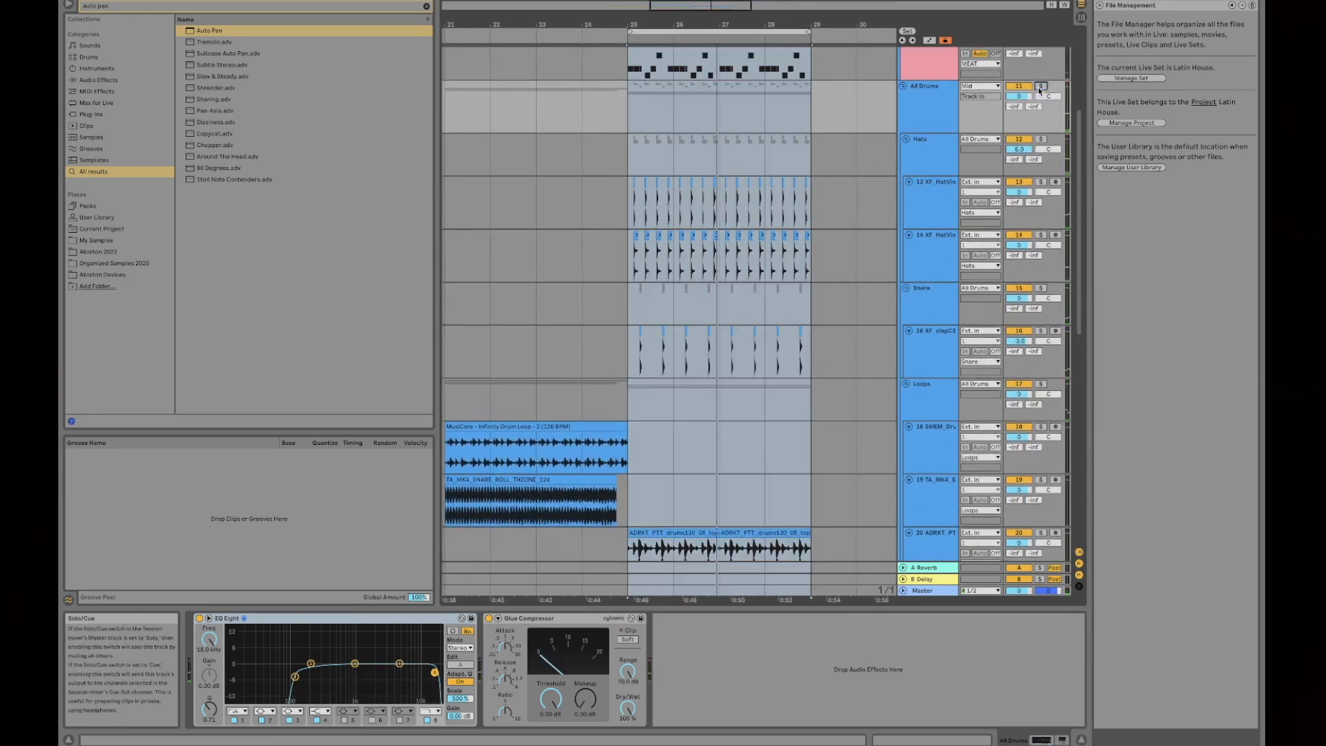
- Audition the Hats group in solo and take a closer look at its hat clips
click(1040, 141)
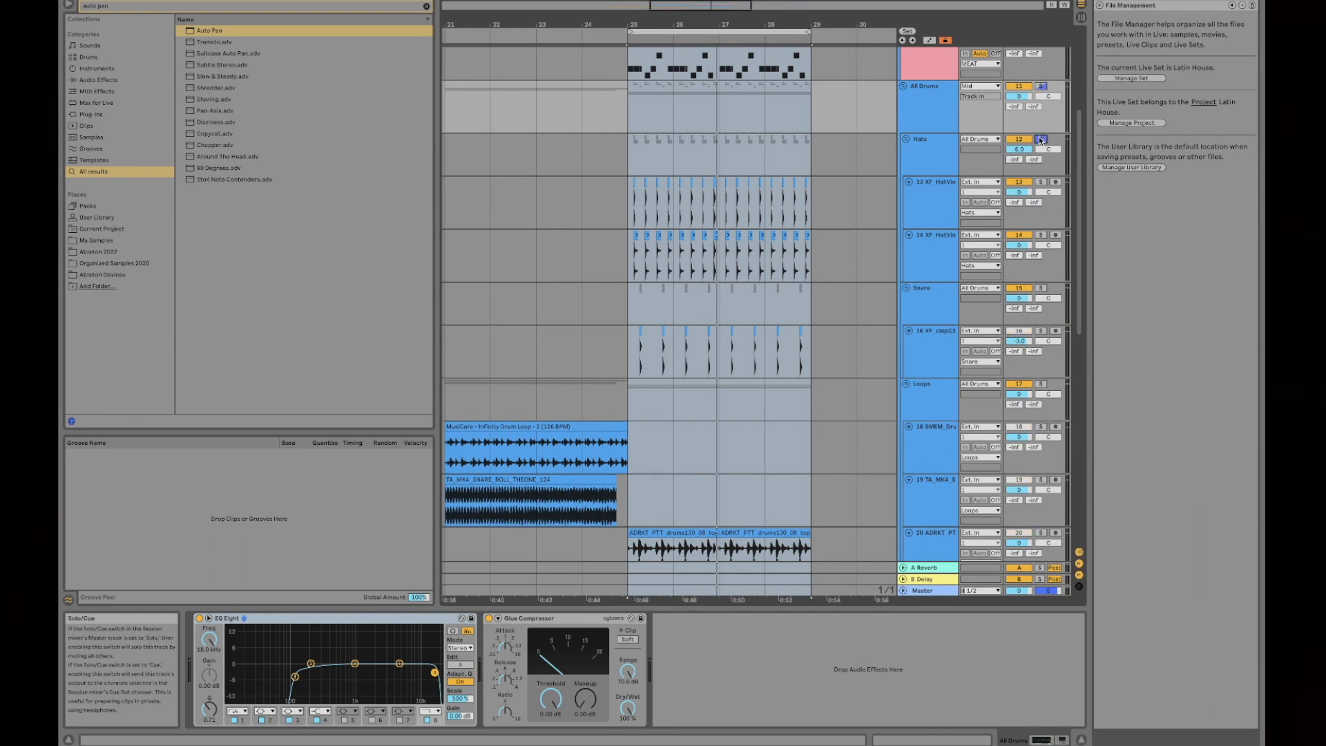
key(space)
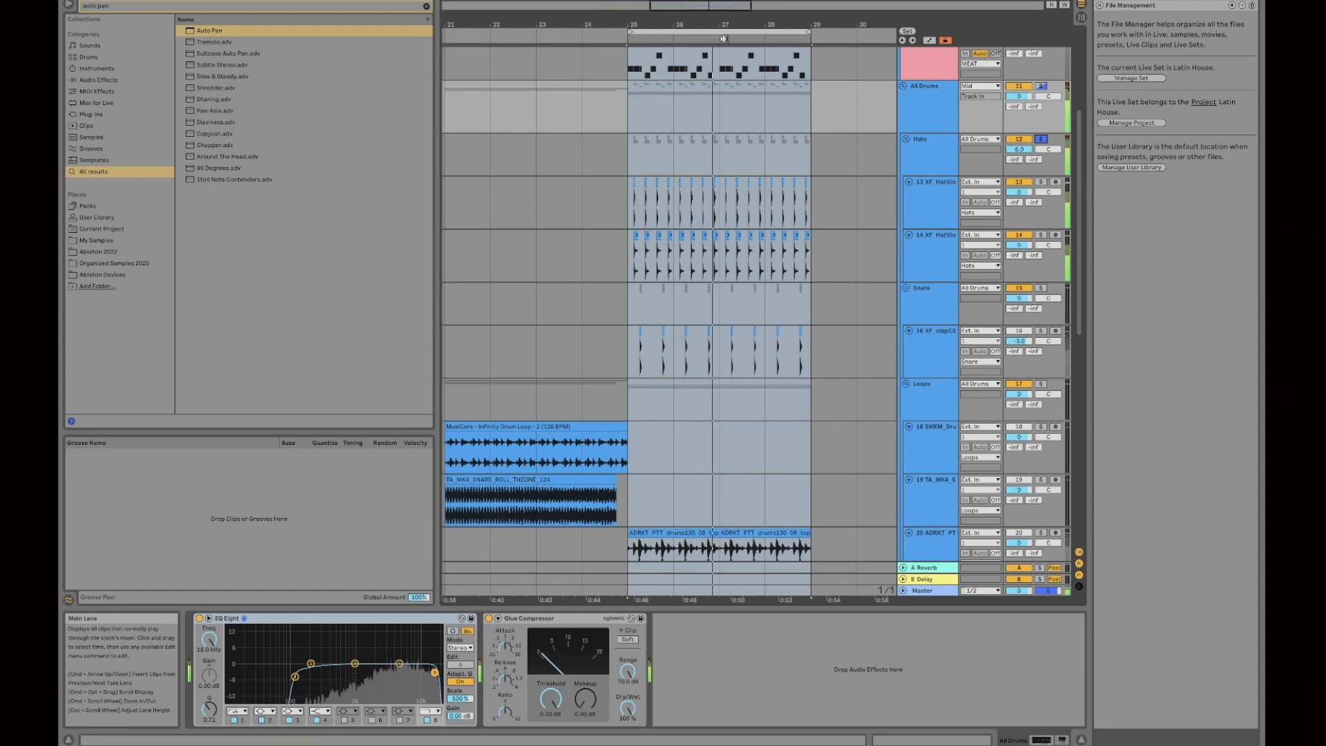
drag(775, 21, 821, 180)
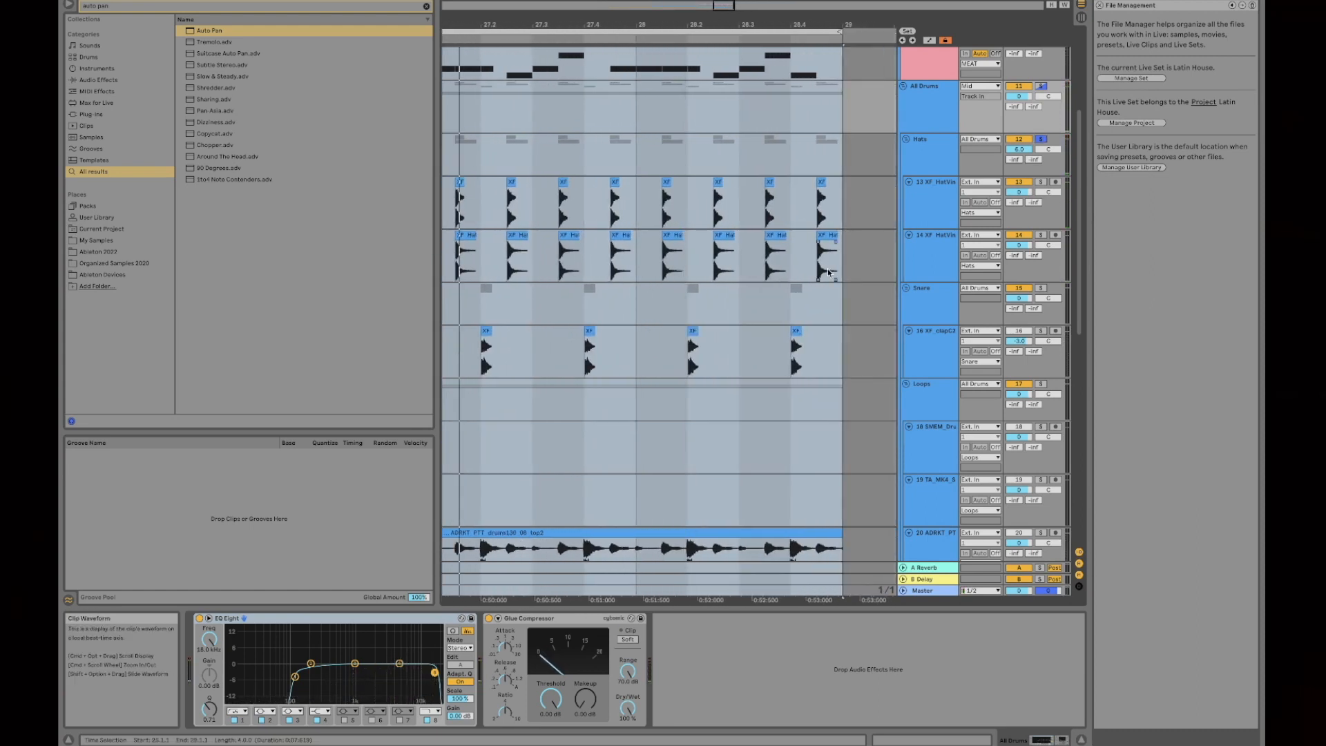
click(1042, 139)
- Audition the individual XF_HatVin tracks in solo within the Hats group
click(945, 186)
click(1041, 183)
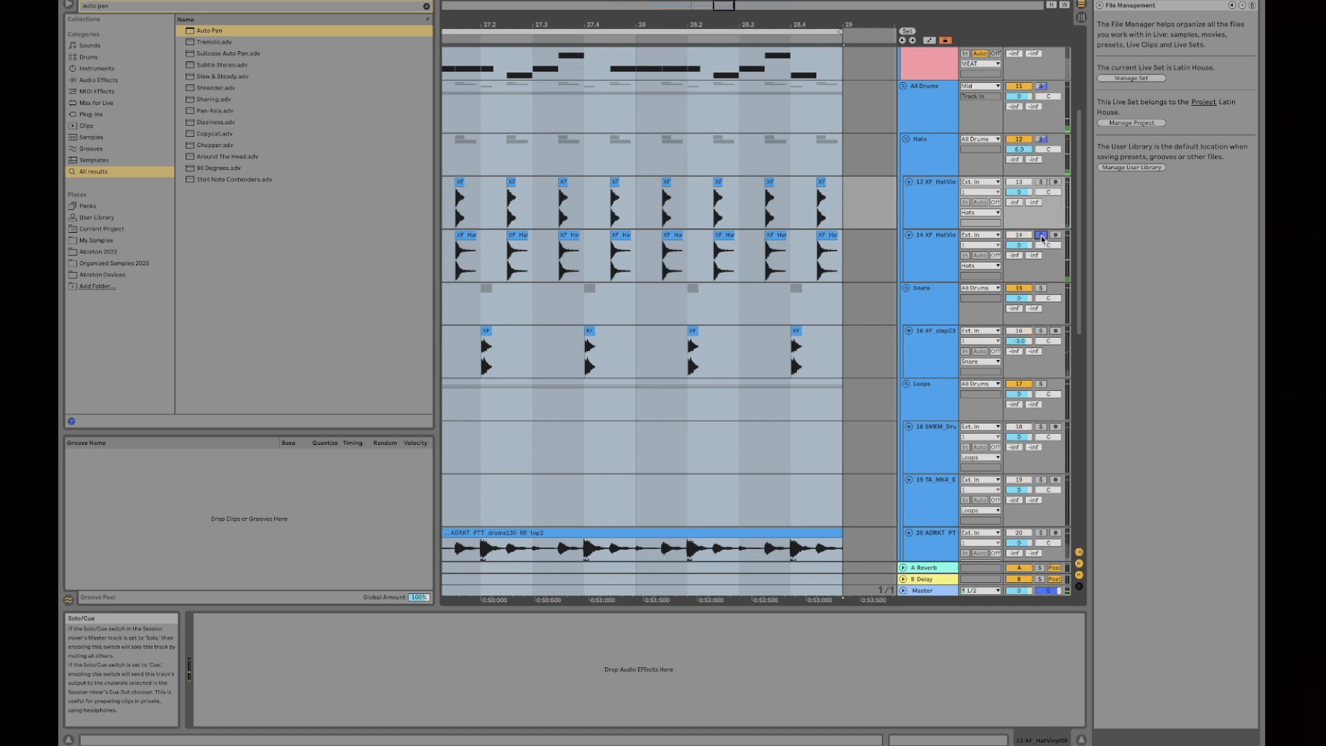
drag(685, 26, 767, 4)
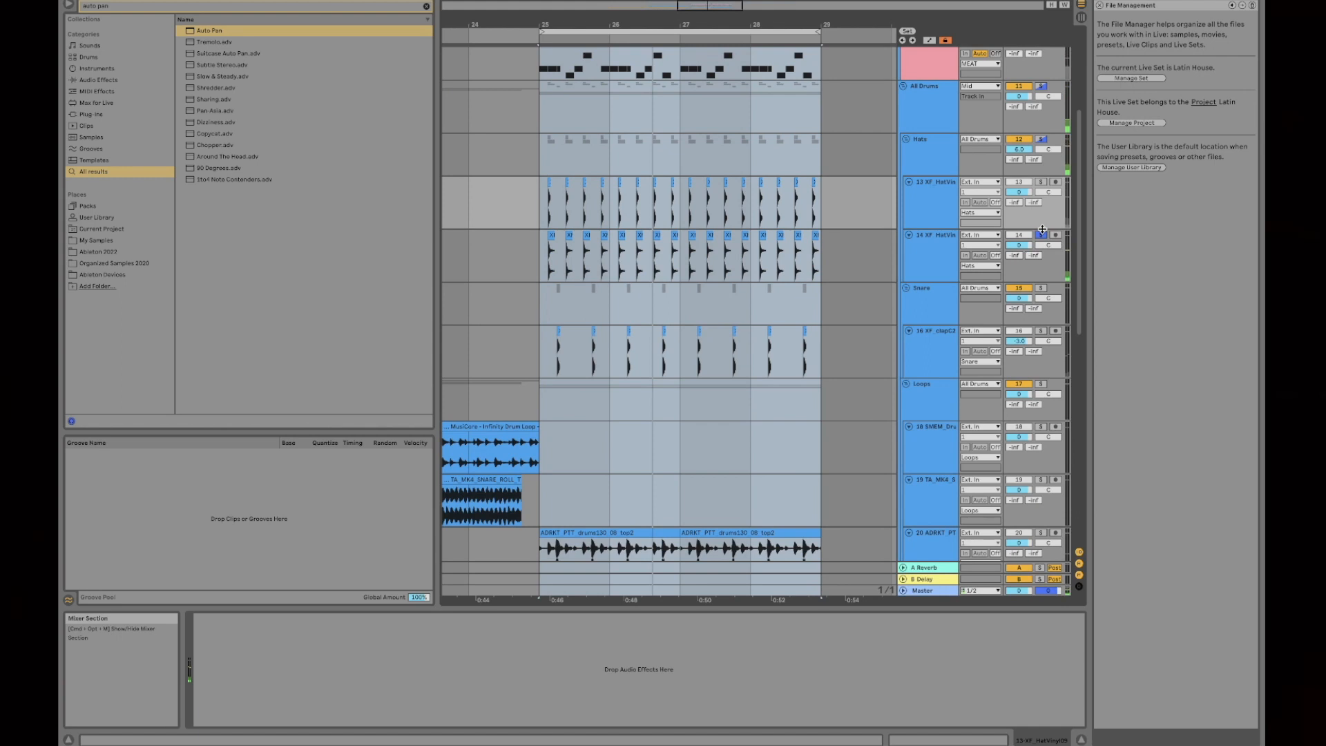
- Solo the clap track in the Snare group, play the loop, and adjust the clap's volume
click(942, 306)
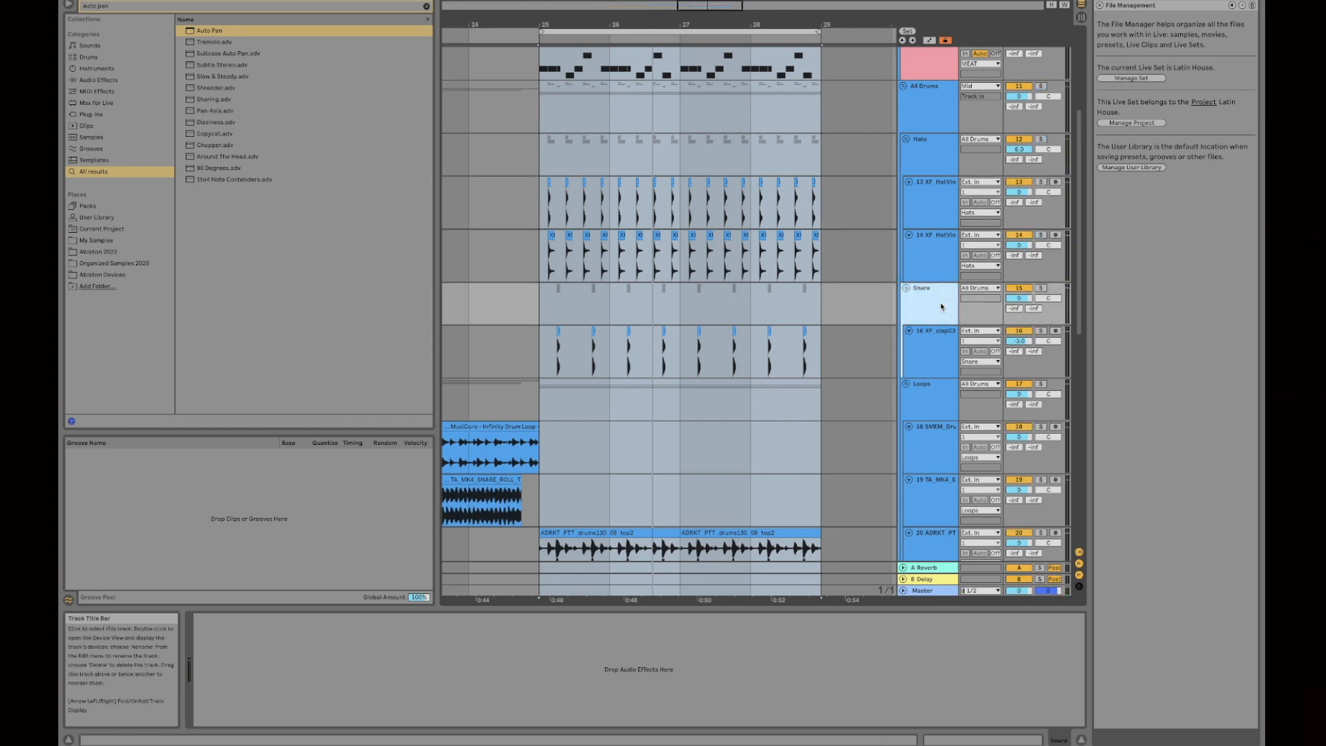
click(1043, 289)
click(1042, 332)
key(space)
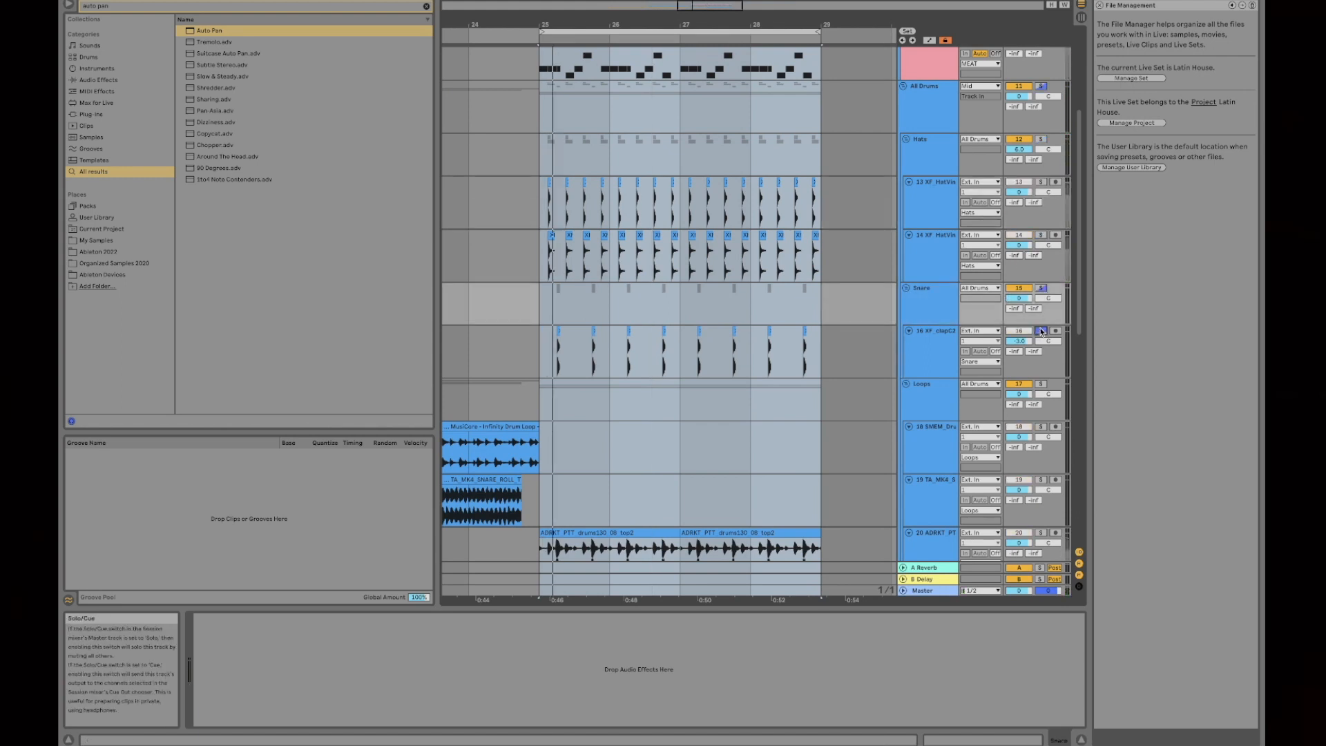
mouse_move(1019, 341)
mouse_down()
mouse_move(1019, 330)
mouse_move(1019, 342)
mouse_up()
click(938, 353)
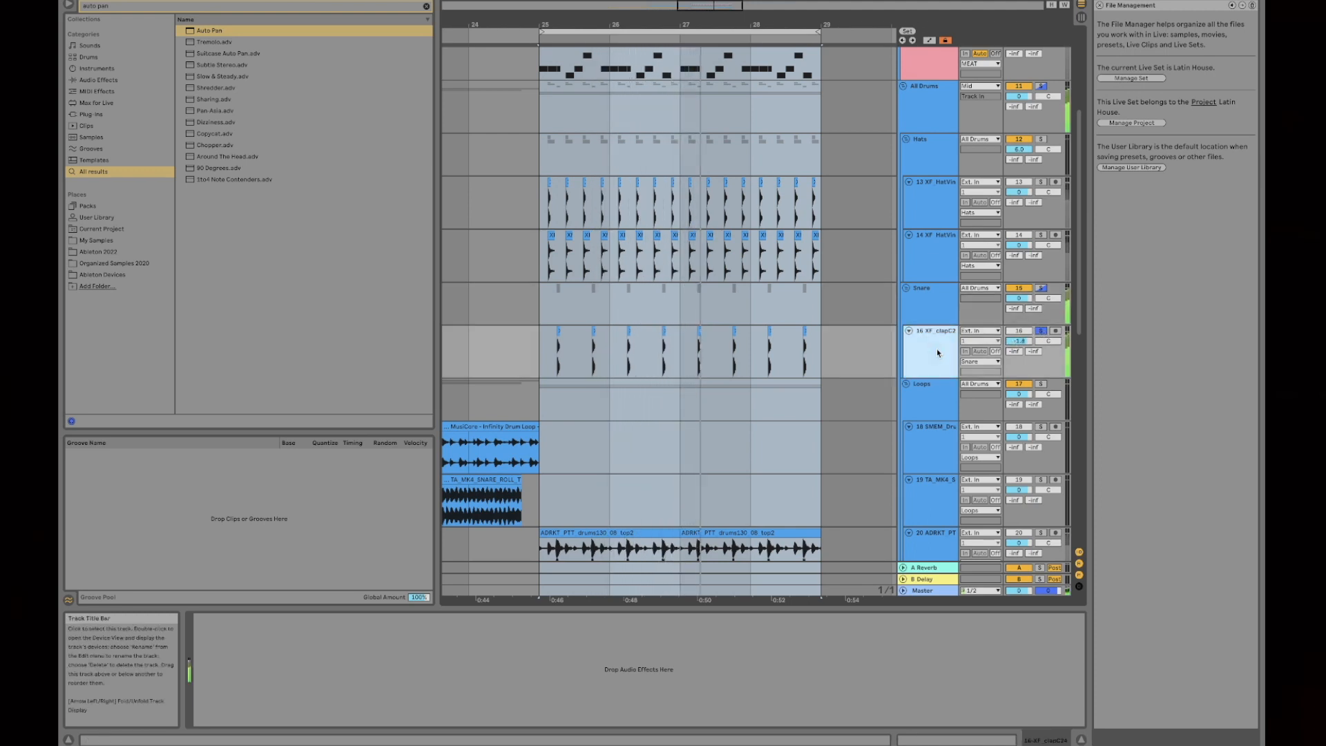
- Set the clap track's send to the A Reverb return to about -34 dB and turn off its solo
click(1014, 352)
drag(1014, 351, 1014, 356)
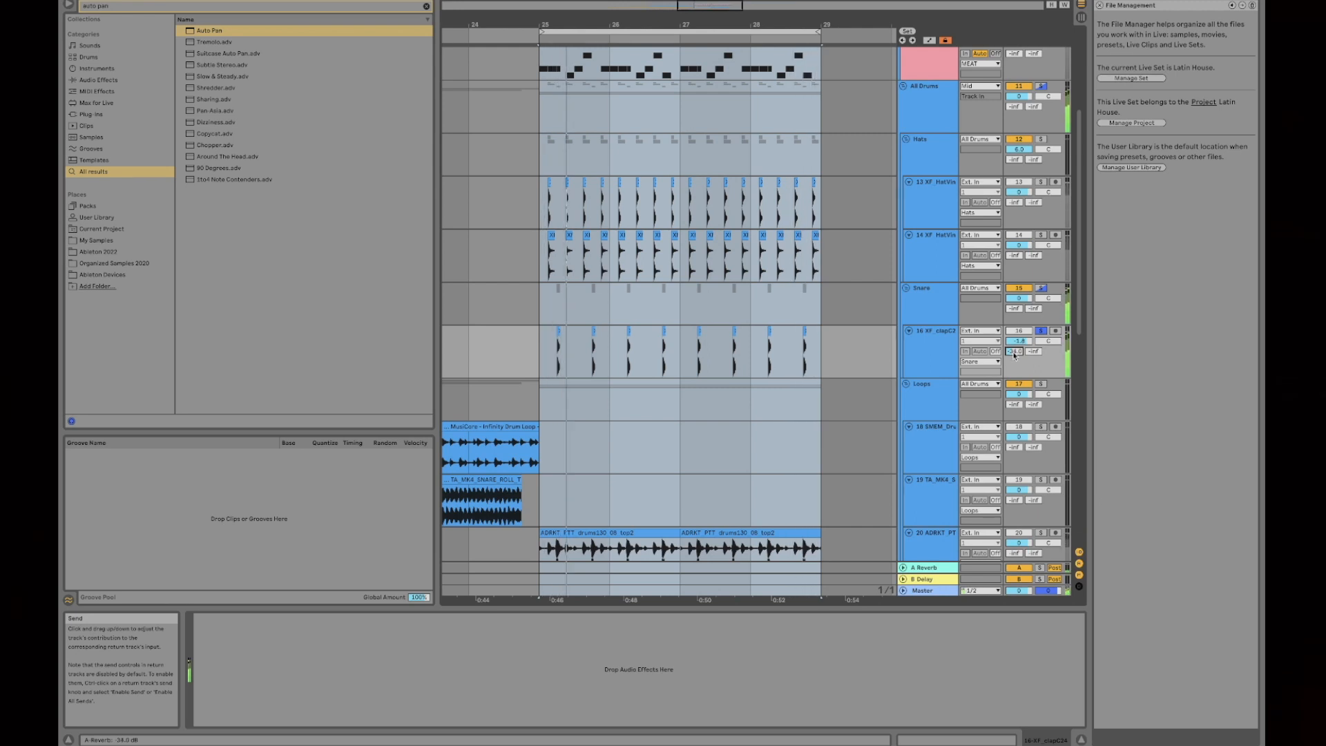
click(902, 313)
double_click(924, 313)
double_click(927, 339)
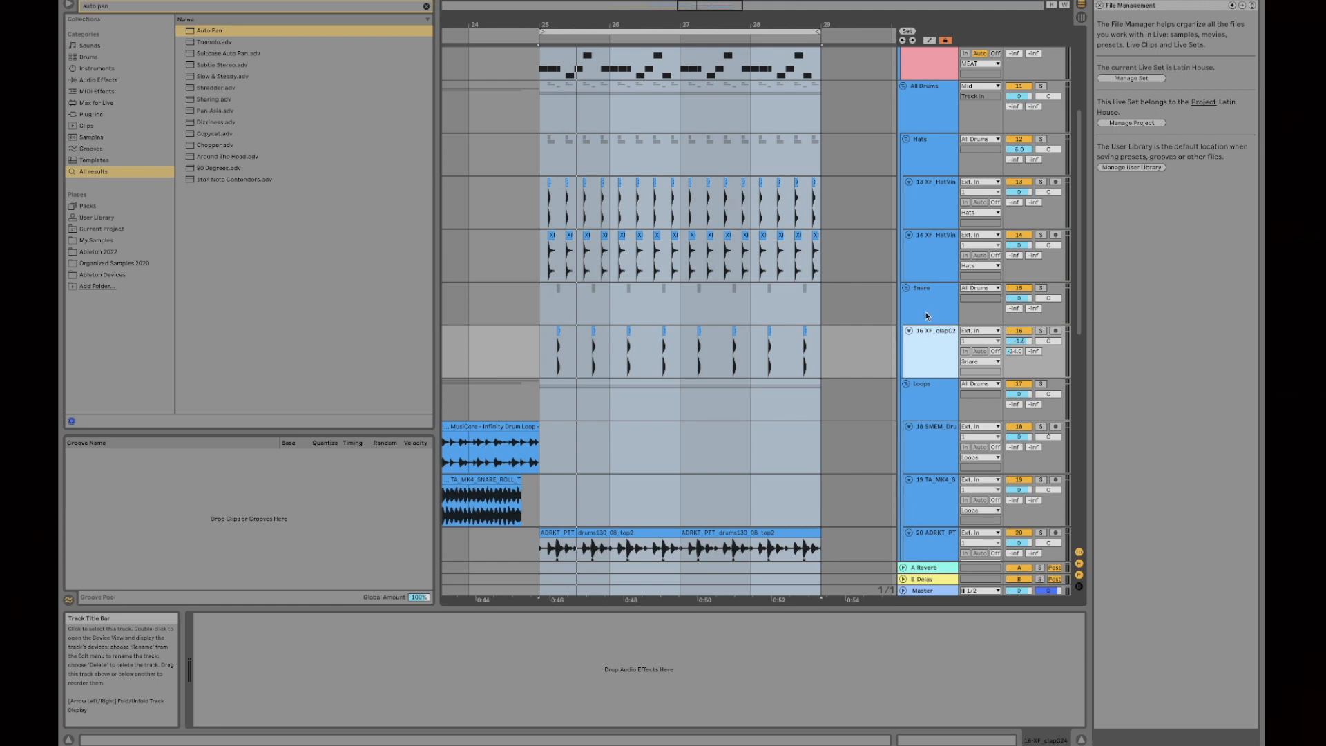
click(928, 310)
- Solo the upper ADRKT_PTT drum loop track, view its EQ Eight, and compare it with and without the second ADRKT_PTT loop
click(929, 95)
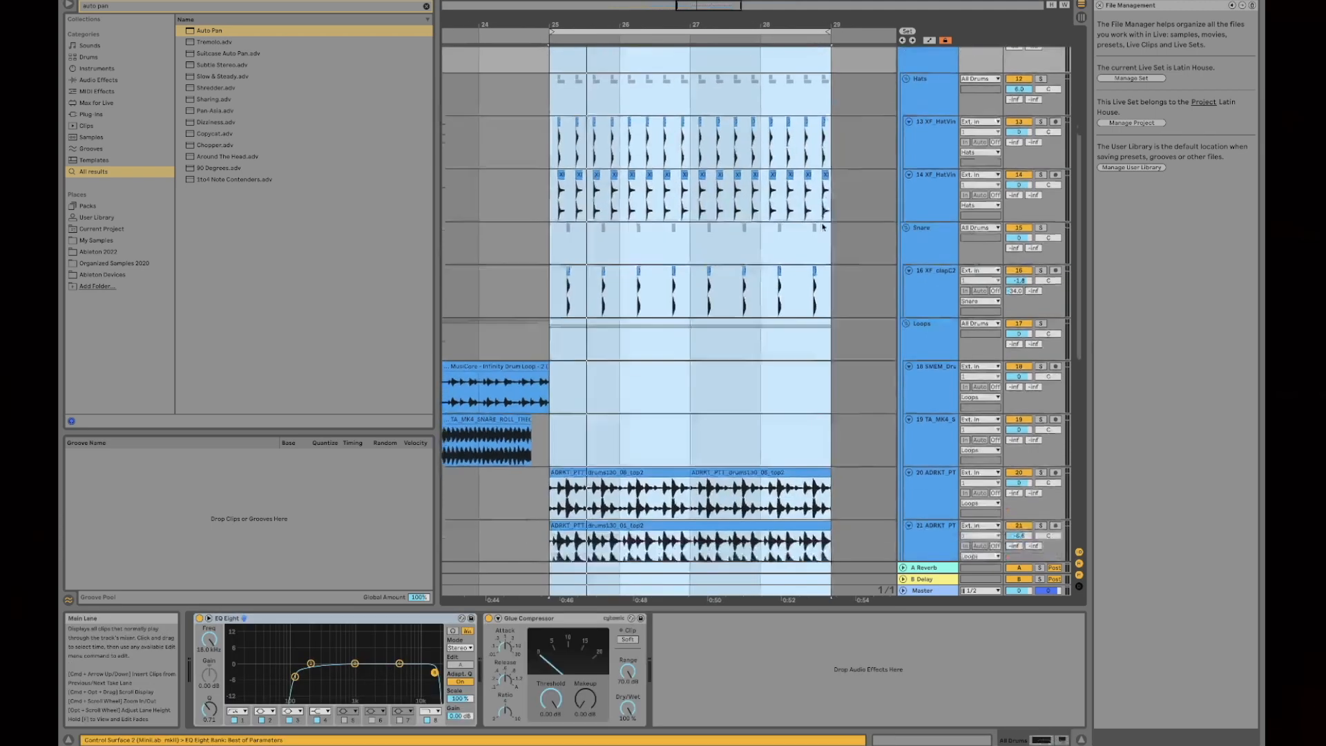
scroll(808, 311, down, 6)
scroll(835, 268, down, 1)
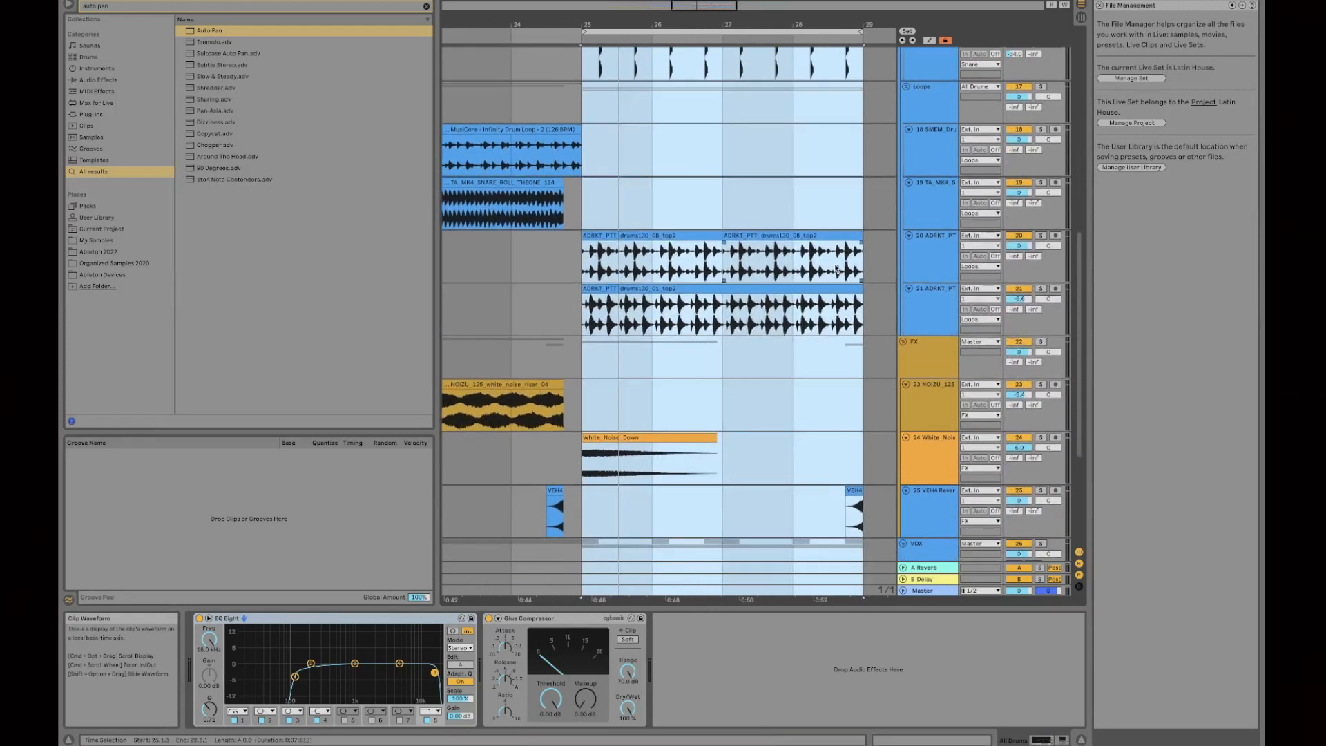
click(1042, 236)
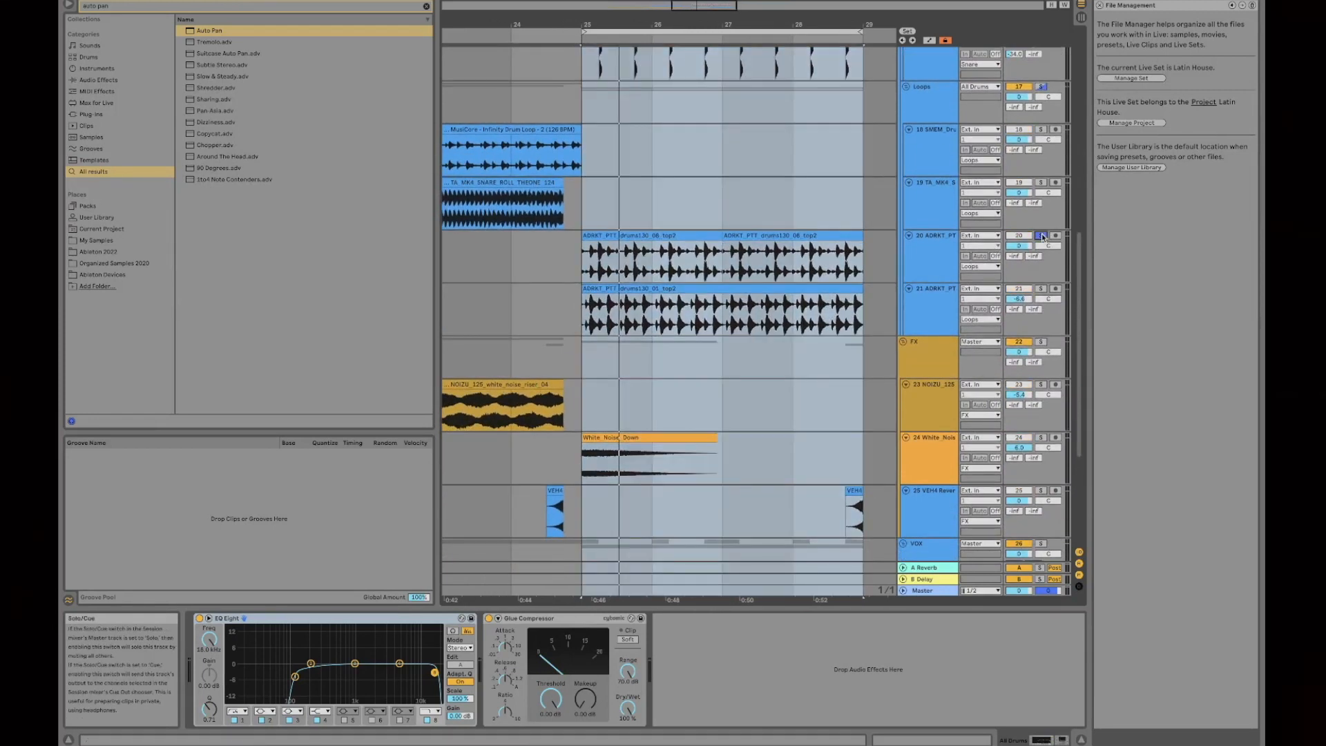
click(938, 258)
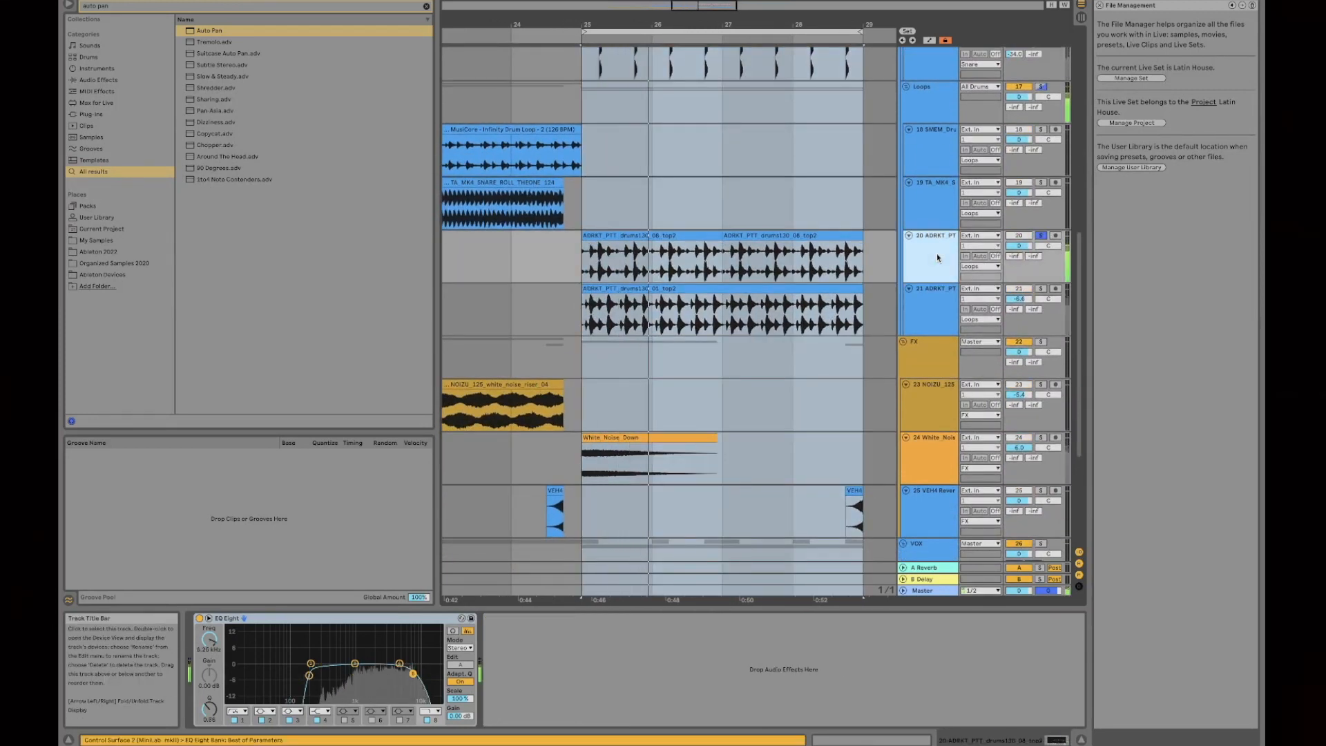
click(1042, 290)
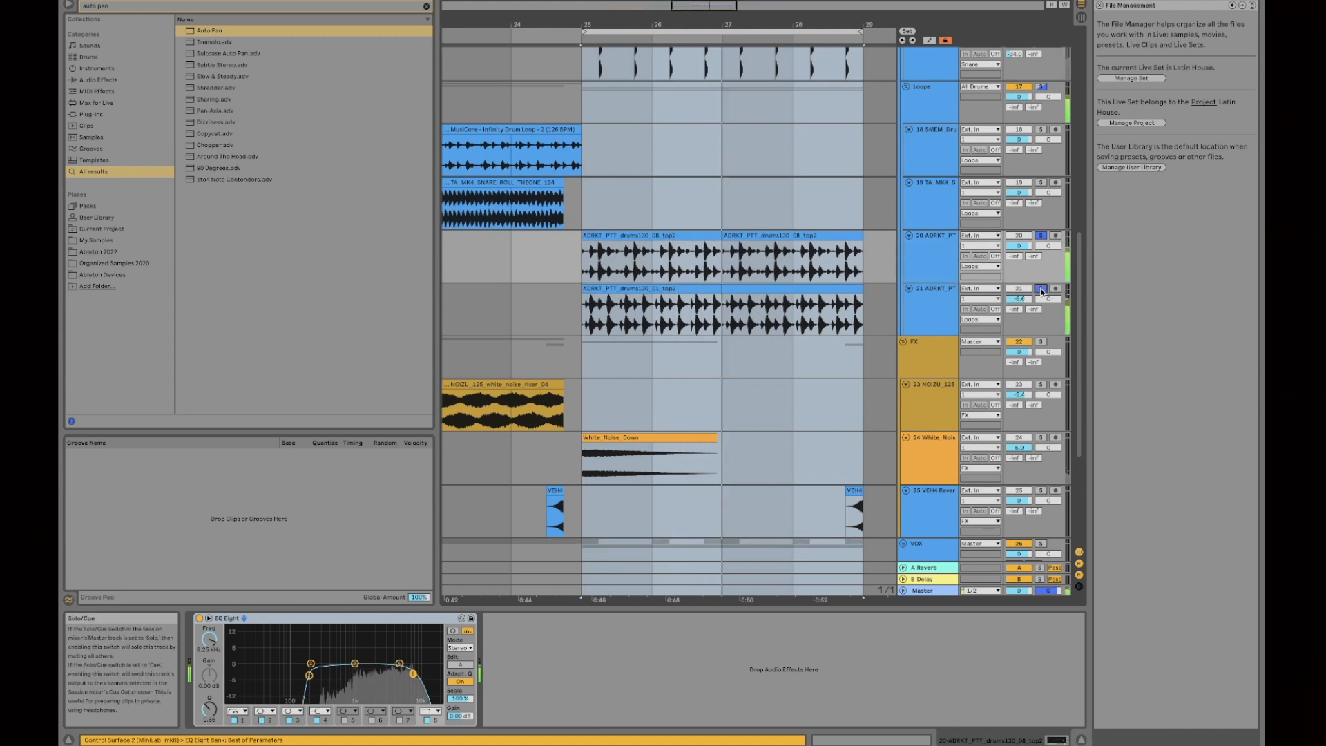
click(1042, 289)
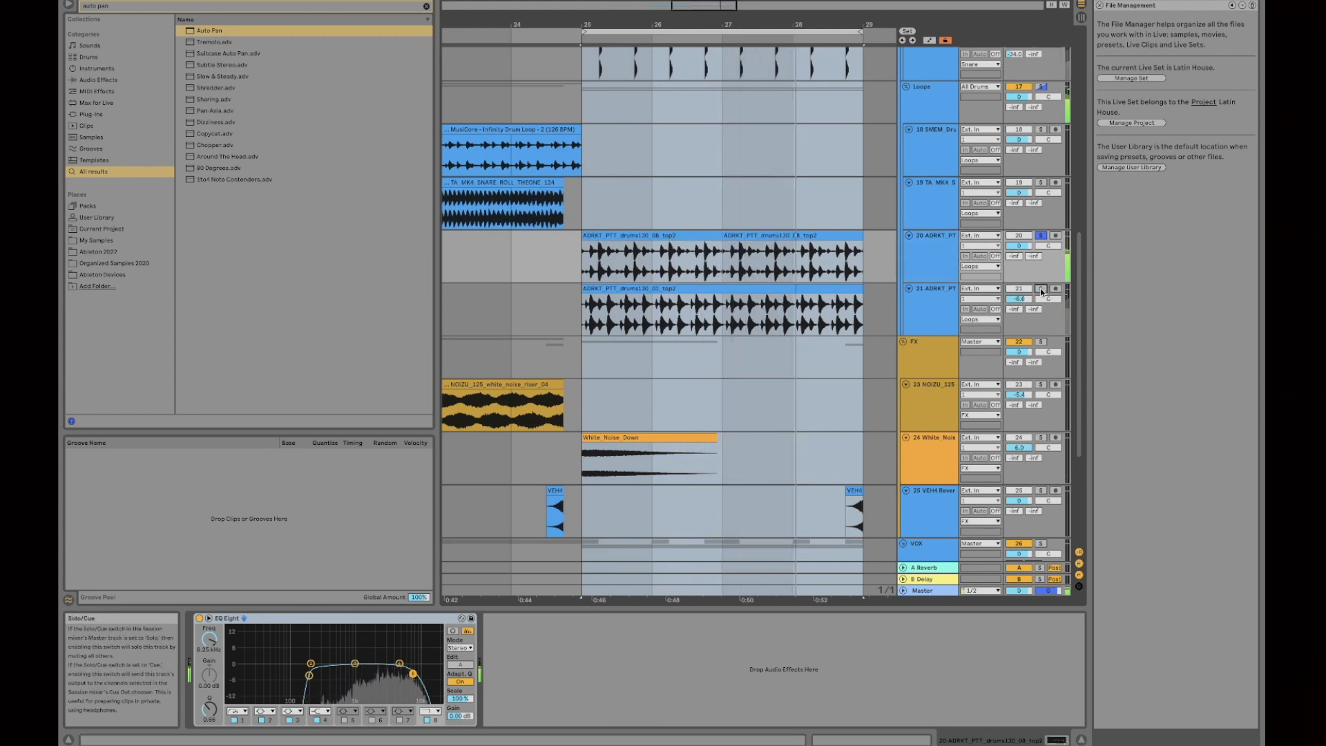
- Open the first clip on the upper ADRKT_PTT track and shorten the arrangement loop to bars 25 to 27
click(913, 258)
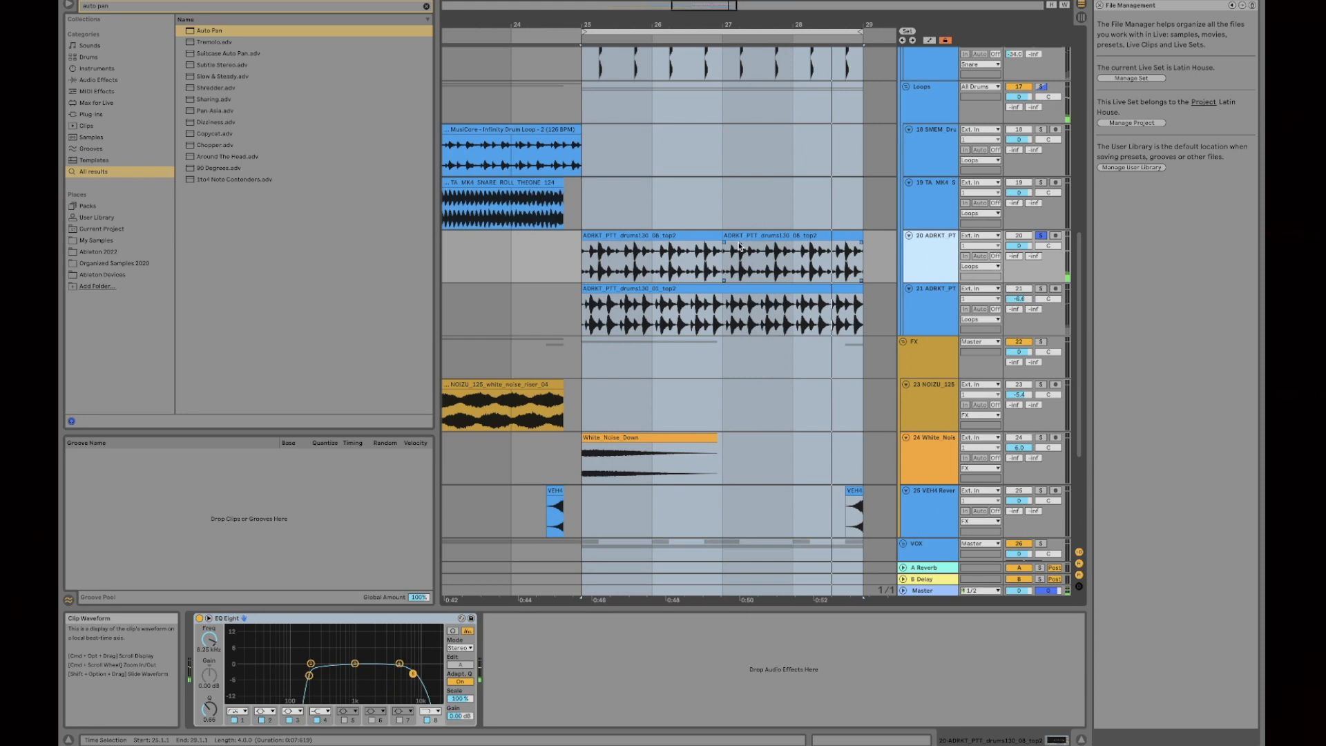
double_click(698, 236)
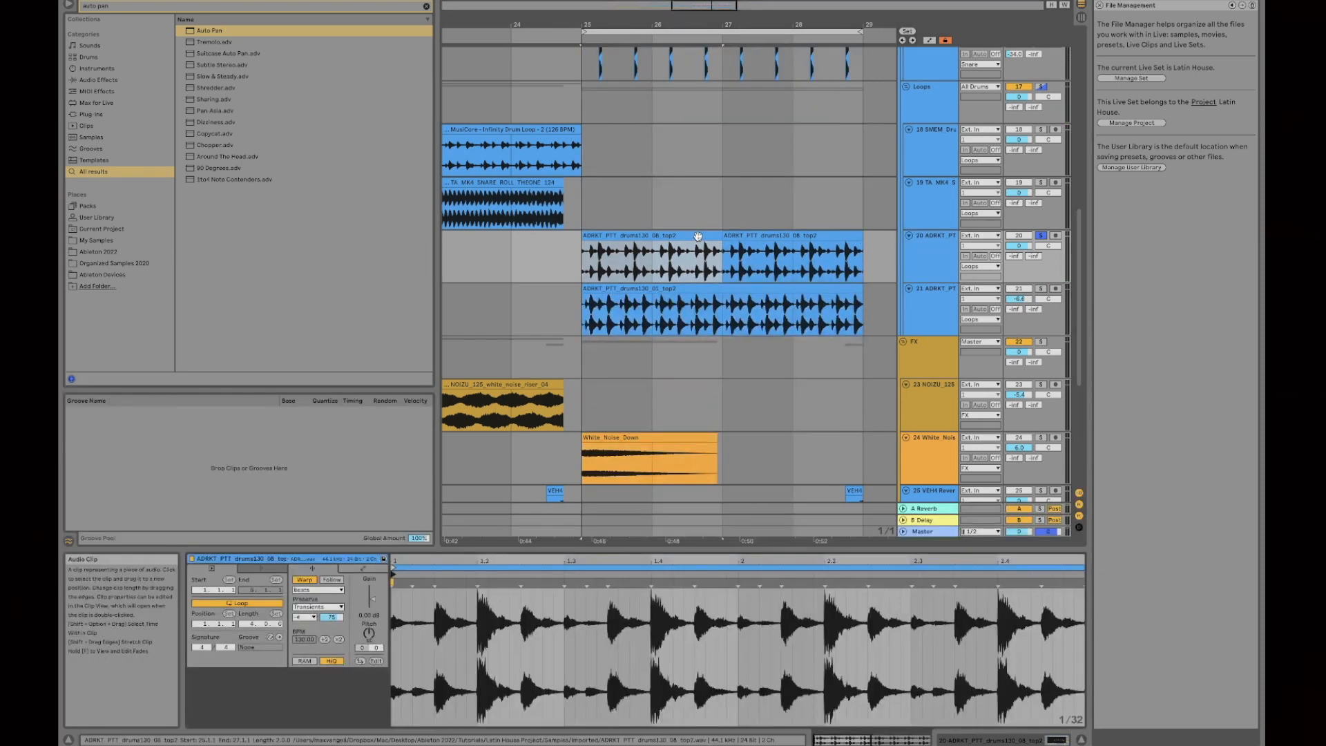
drag(859, 29, 719, 31)
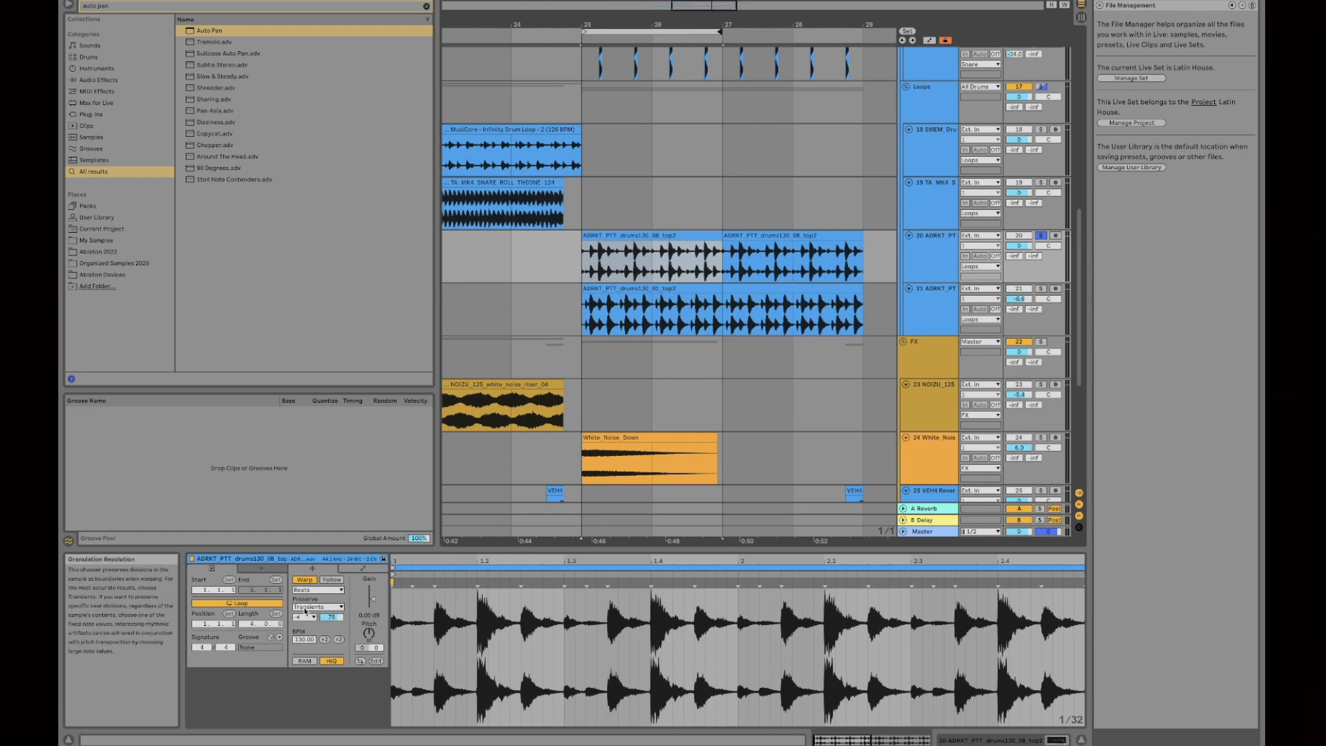
- Play the soloed upper ADRKT_PTT loop, lower its clip's transient envelope, and turn off the track's solo
key(space)
mouse_move(333, 618)
mouse_down()
mouse_move(332, 646)
mouse_move(333, 625)
mouse_up()
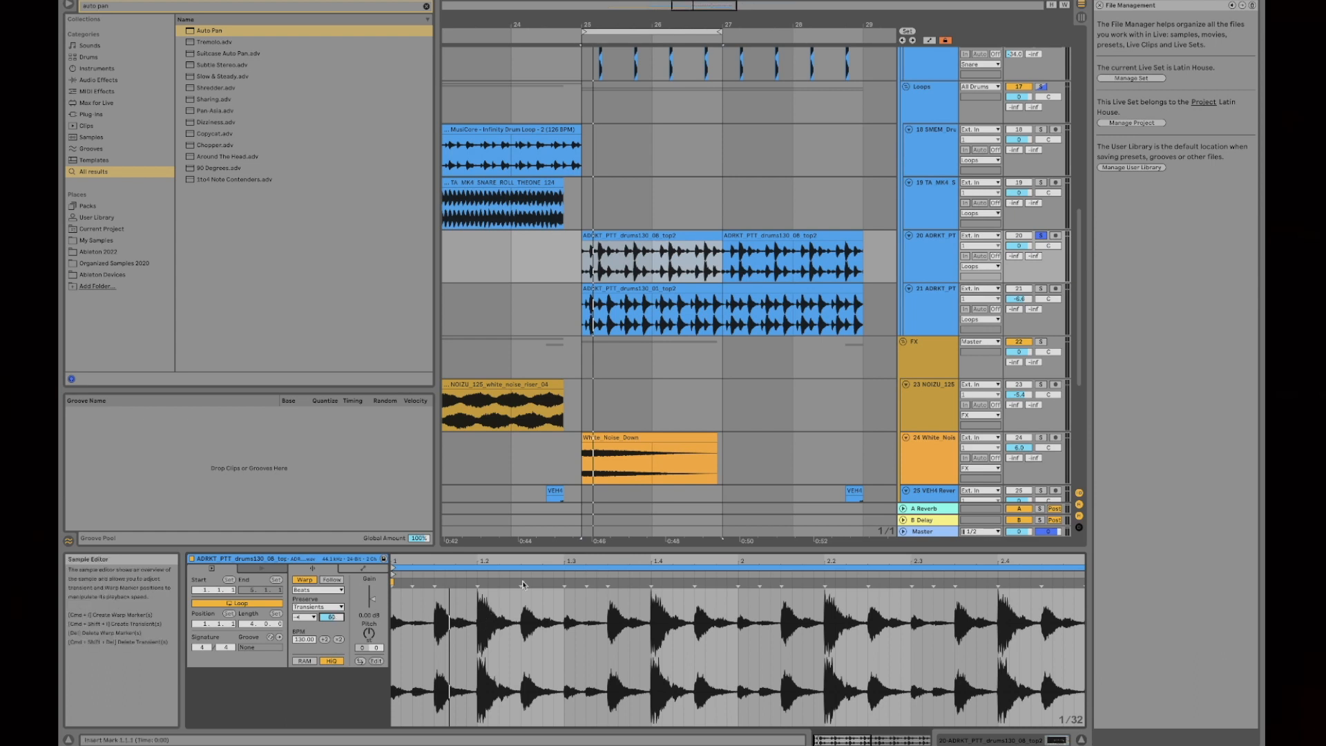
click(1040, 236)
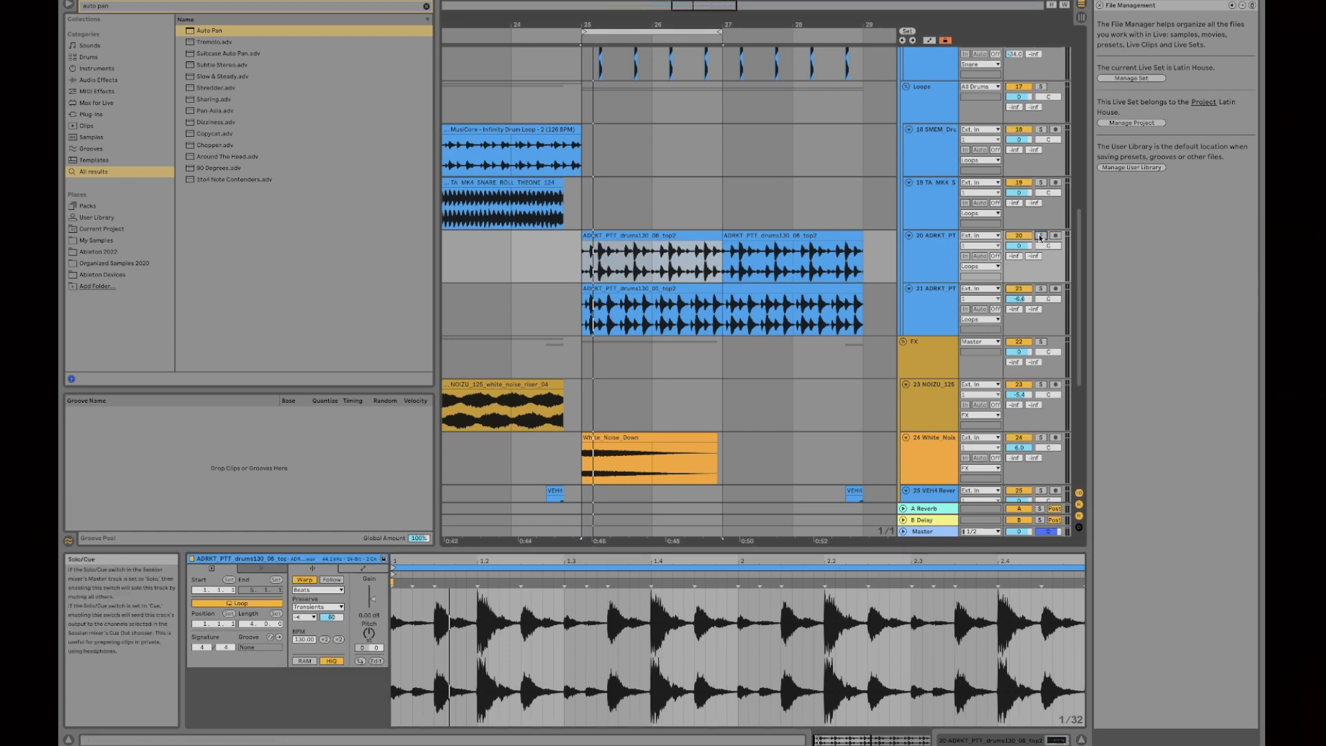
- Turn off transient looping and lower the transient envelope in the lower ADRKT_PTT clip while it plays solo, and end the solo
click(662, 289)
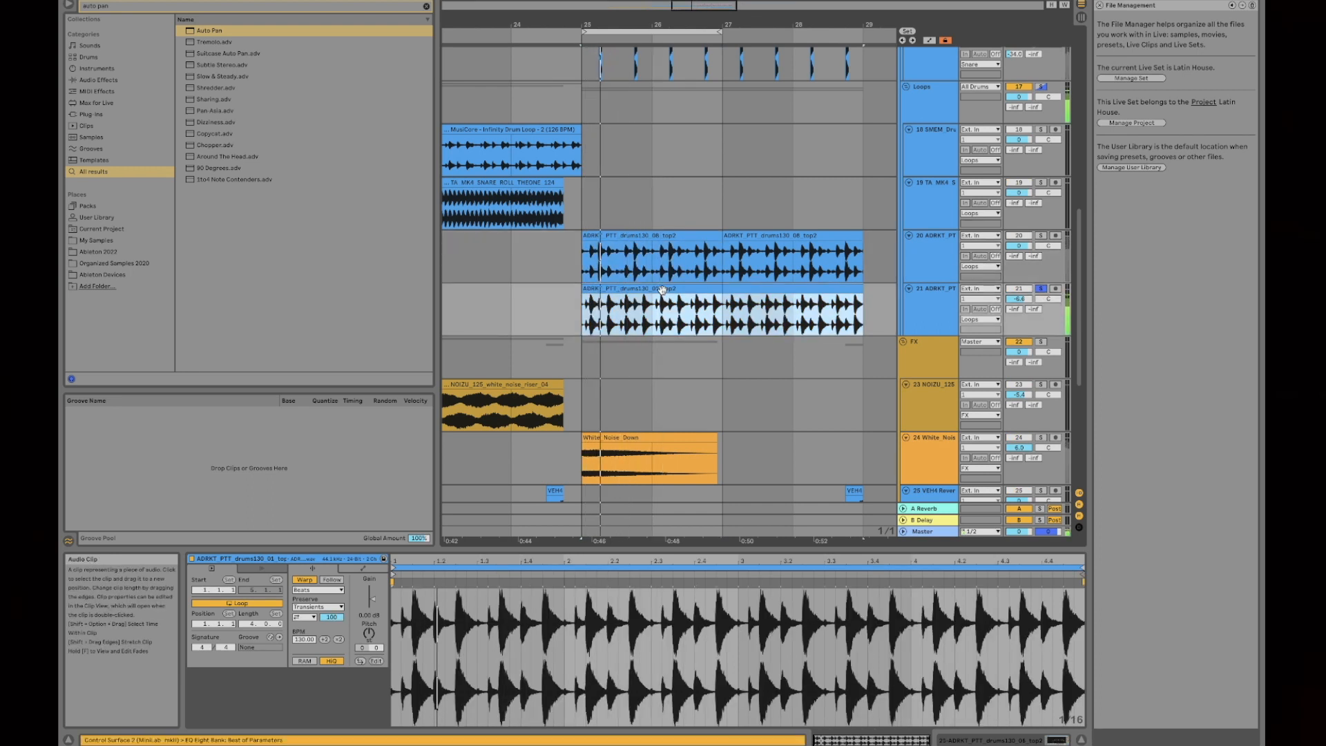
click(304, 617)
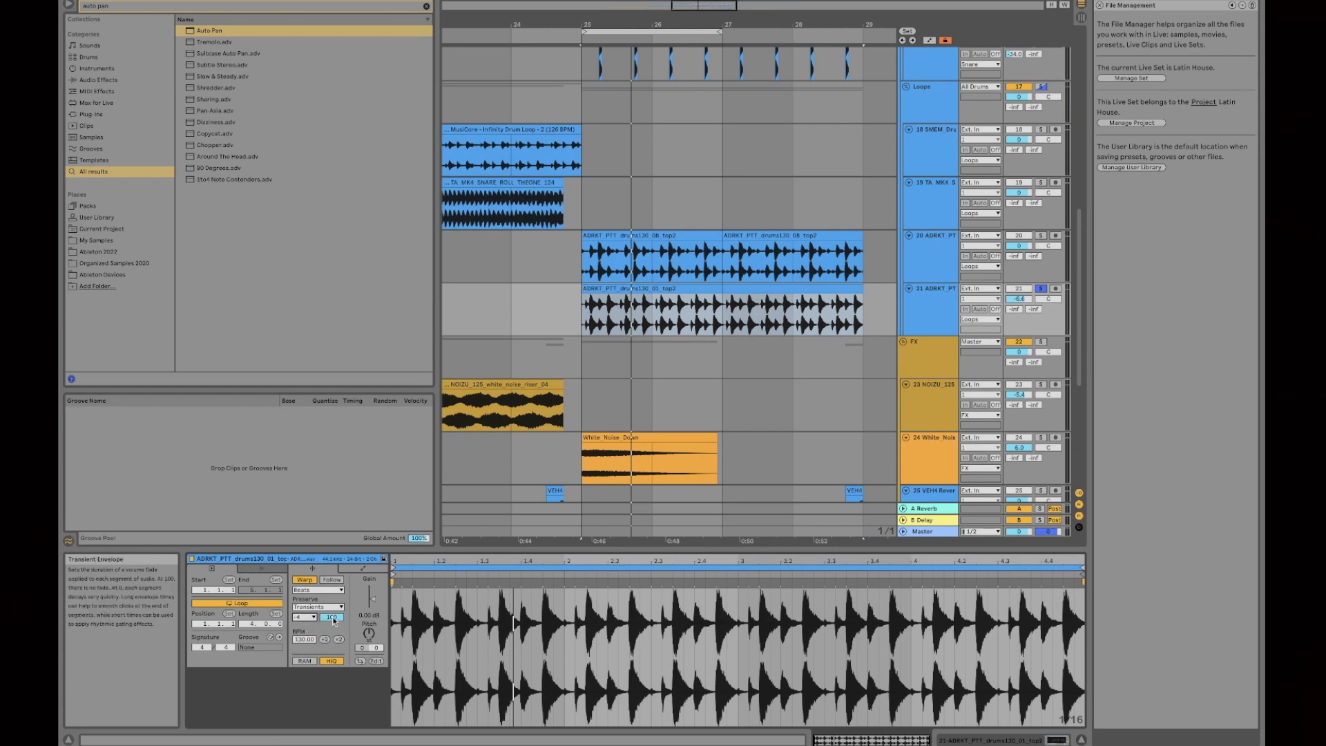
mouse_move(331, 617)
mouse_down()
mouse_move(331, 630)
mouse_move(331, 614)
mouse_up()
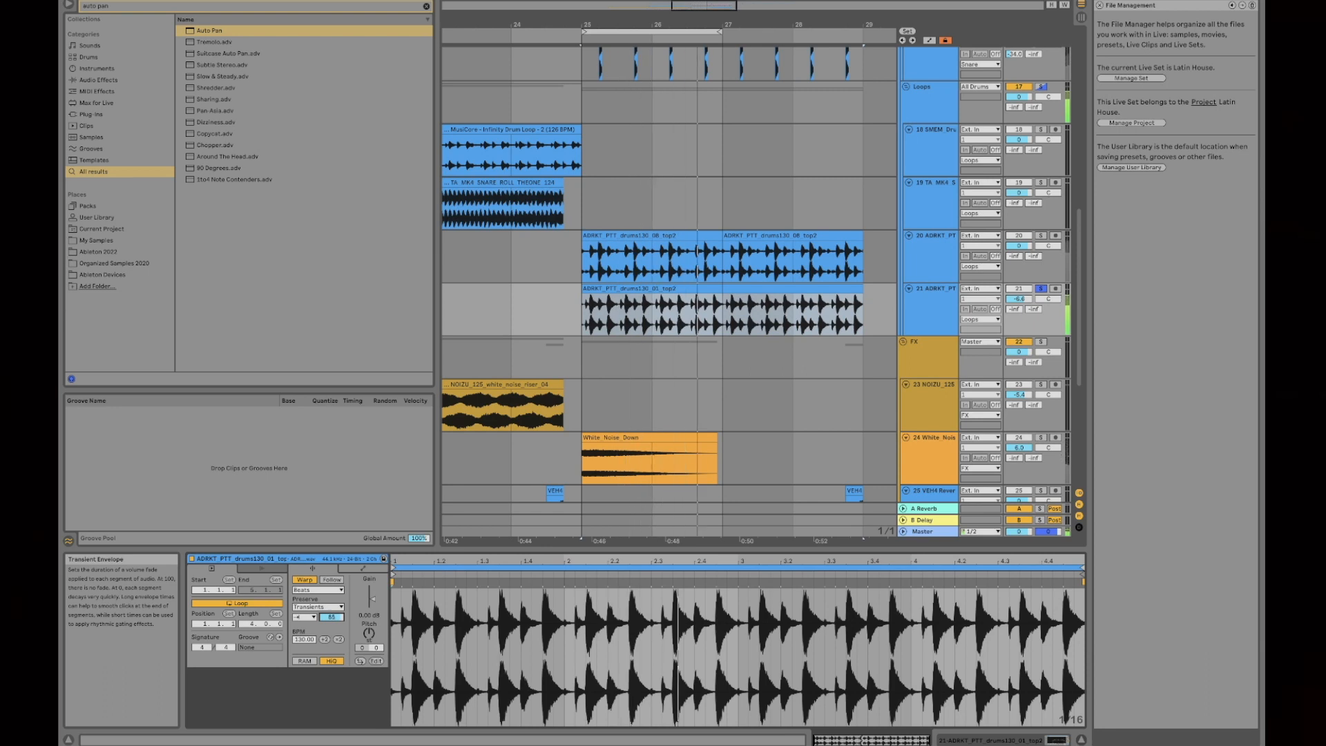
key(s)
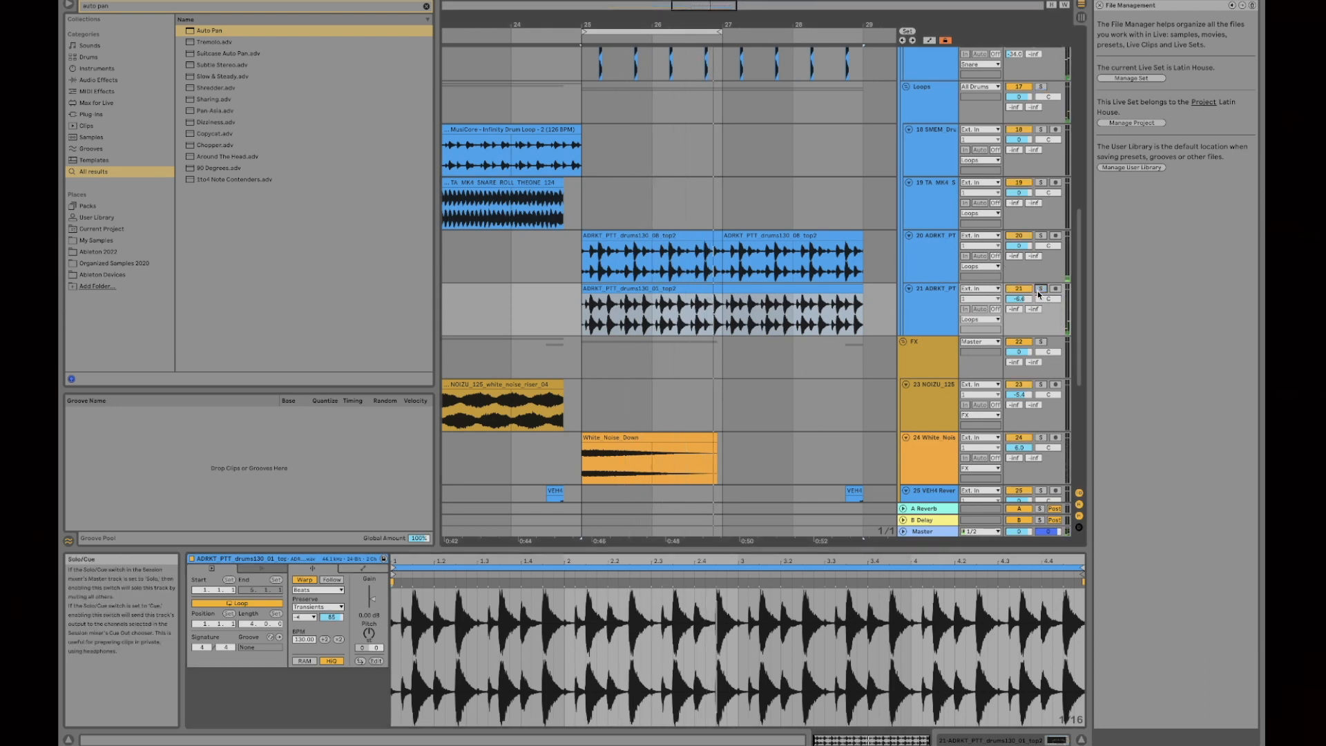
- Extend the arrangement loop to bars 25 to 29
scroll(676, 198, up, 10)
scroll(677, 199, down, 15)
scroll(677, 203, down, 3)
drag(702, 31, 846, 31)
scroll(810, 143, up, 4)
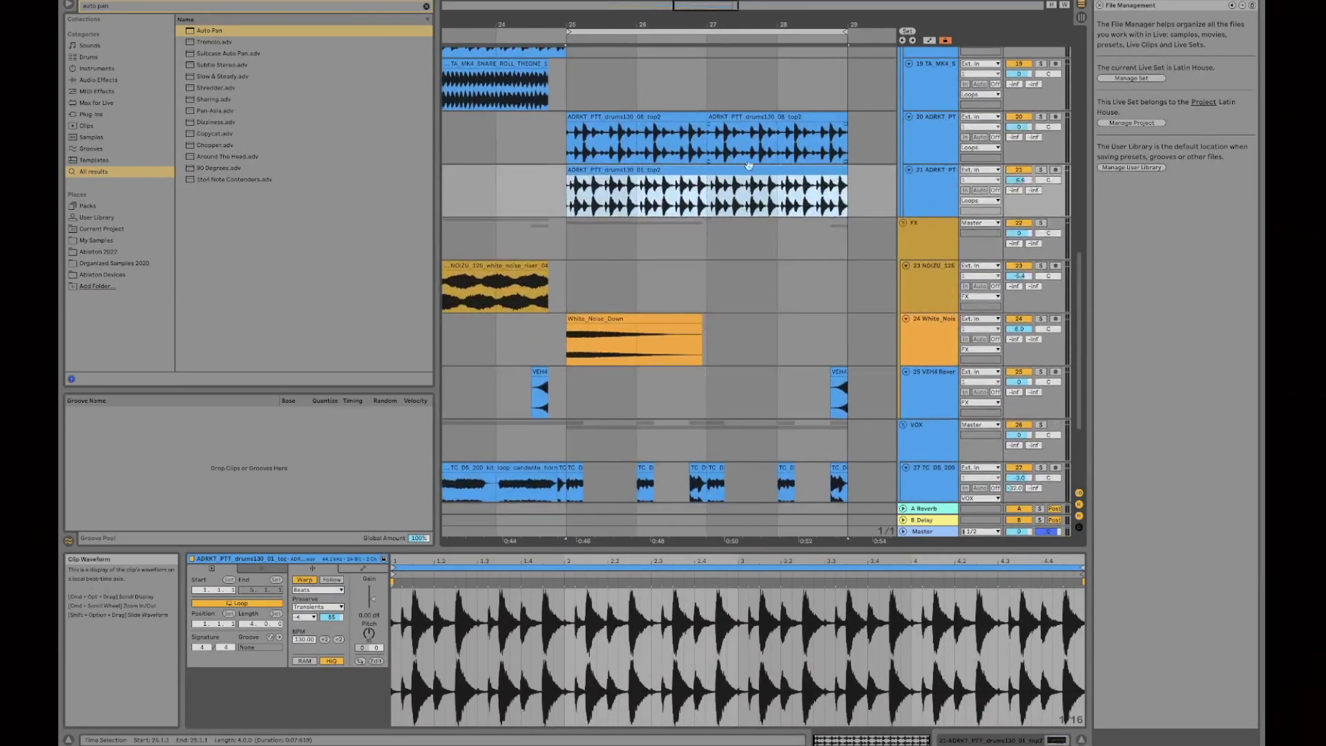
click(607, 190)
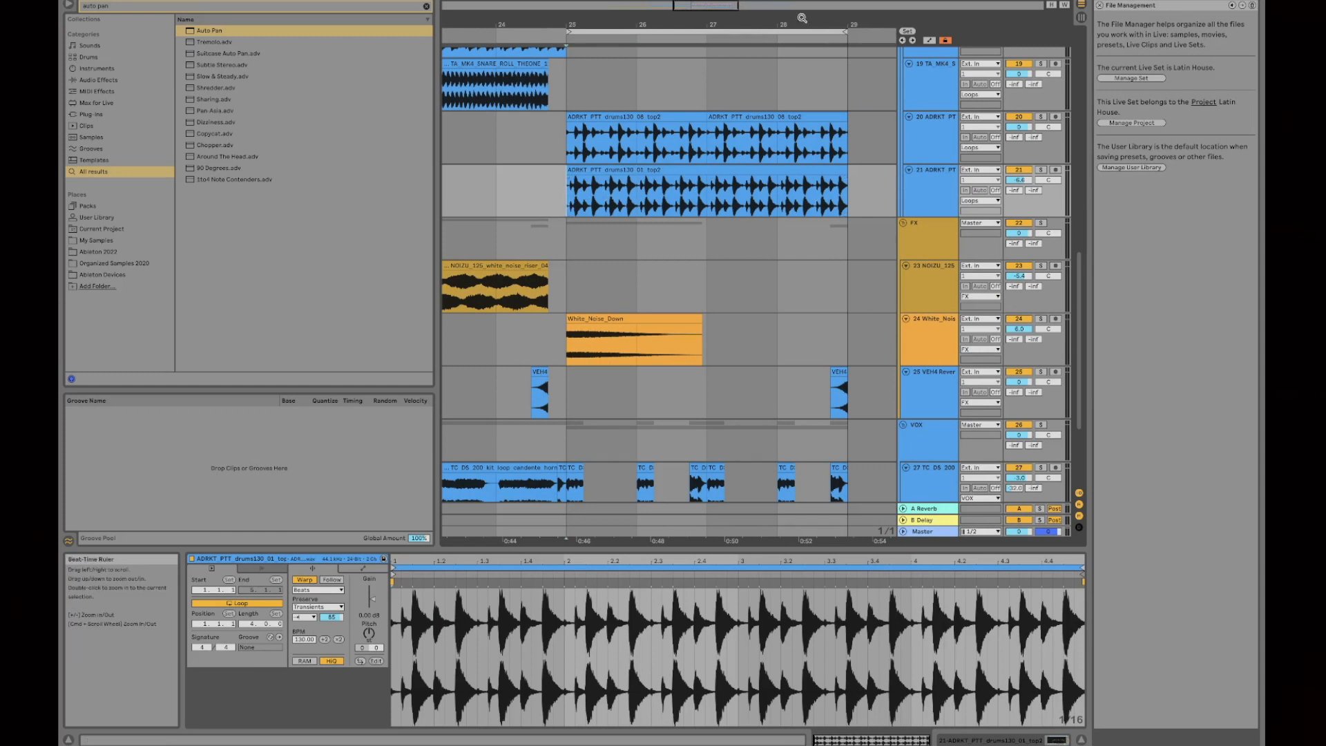
drag(810, 34, 810, 20)
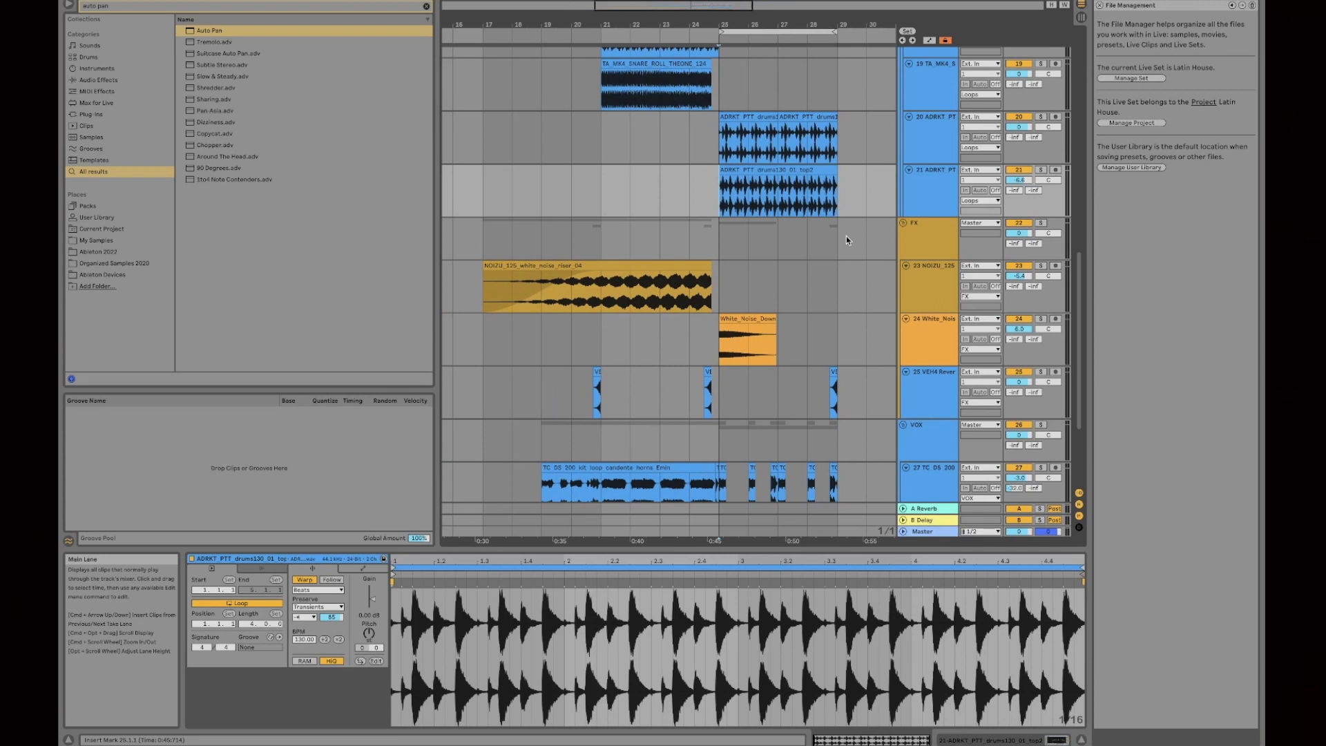
- Move the arrangement loop to bars 21 to 25 and select the TA_MK4 snare roll track
scroll(846, 235, up, 10)
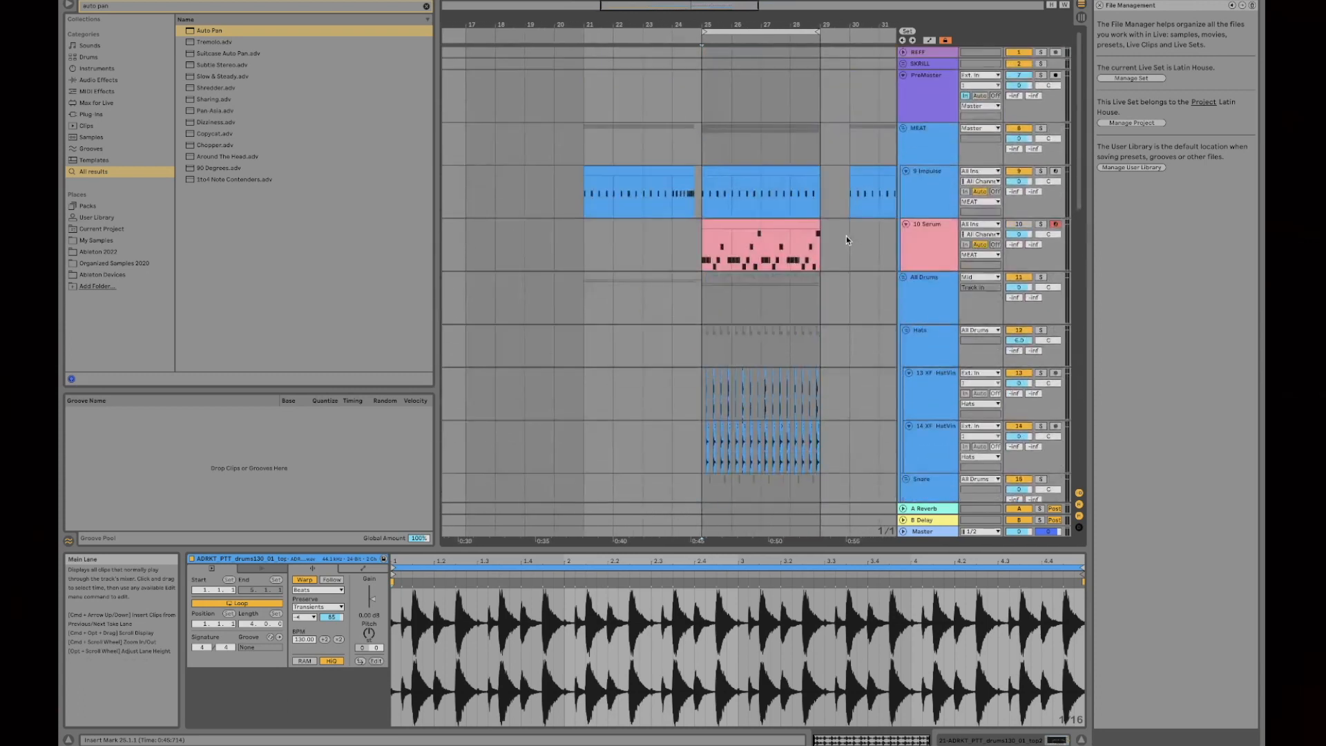
scroll(847, 235, down, 10)
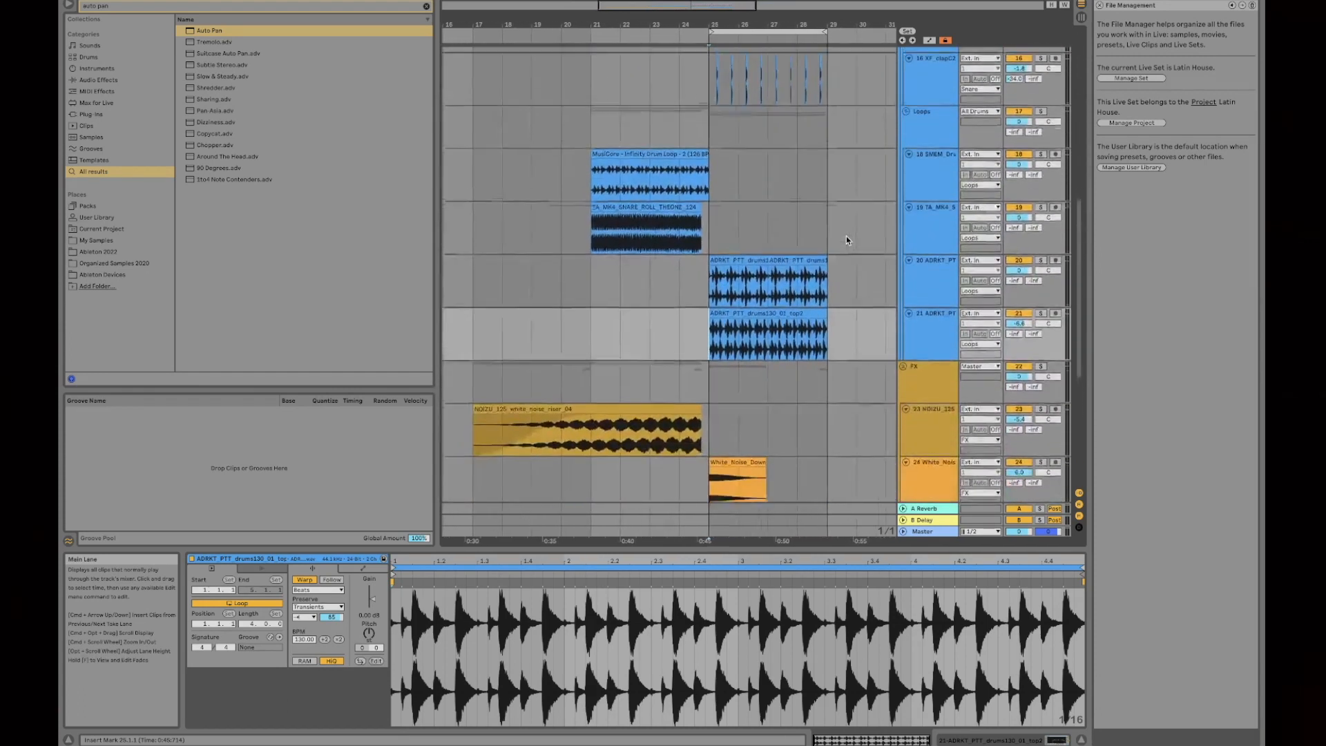
drag(799, 33, 680, 37)
scroll(867, 221, up, 2)
scroll(867, 221, left, 2)
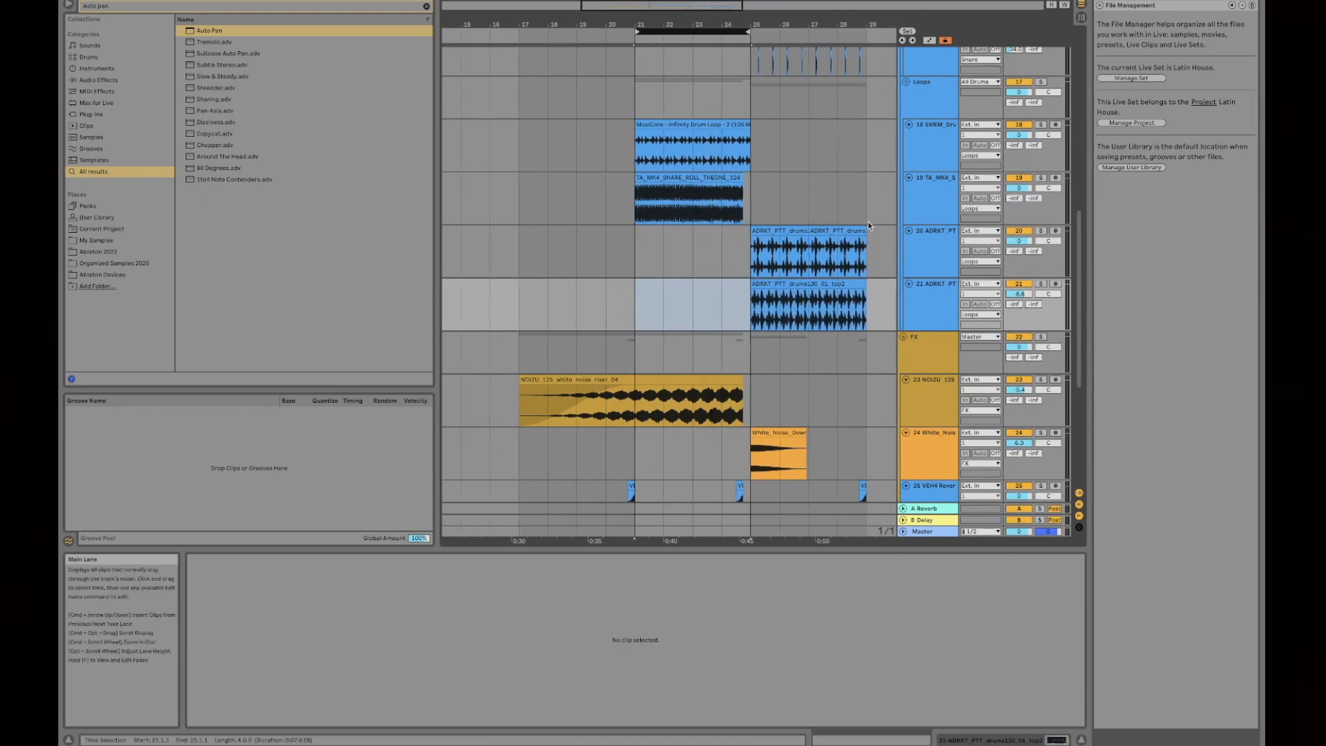
click(936, 219)
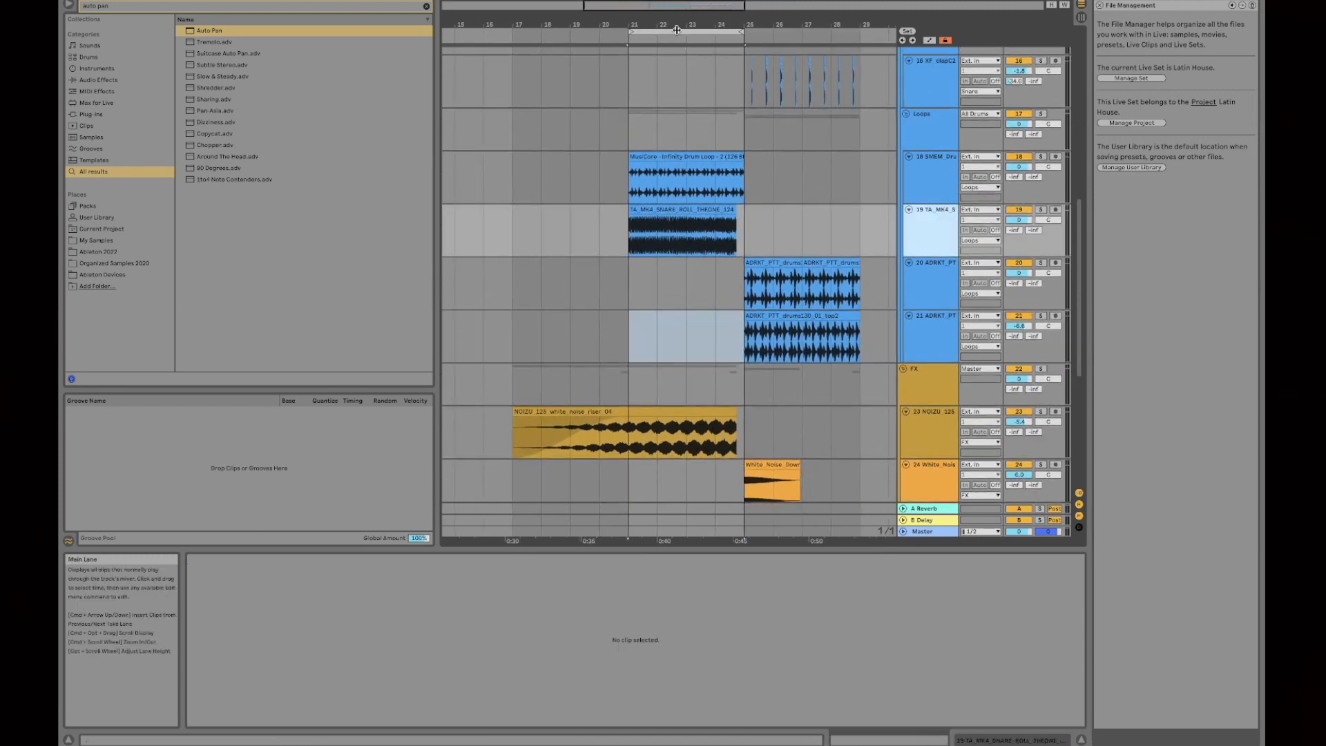
drag(677, 35, 605, 29)
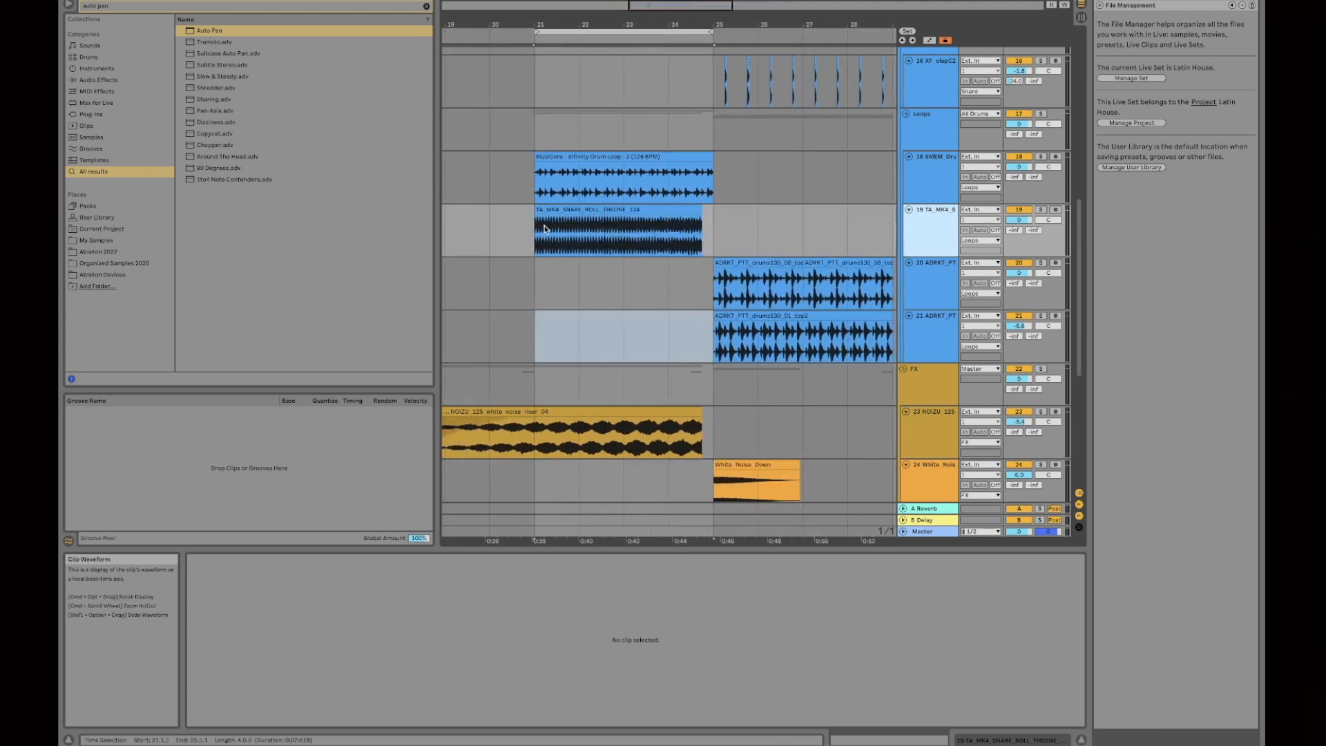
- Audition the TA_MK4 snare roll track in solo from bar 21, check its device chain, and turn off the solo
click(533, 232)
click(1038, 208)
key(space)
click(932, 238)
double_click(933, 238)
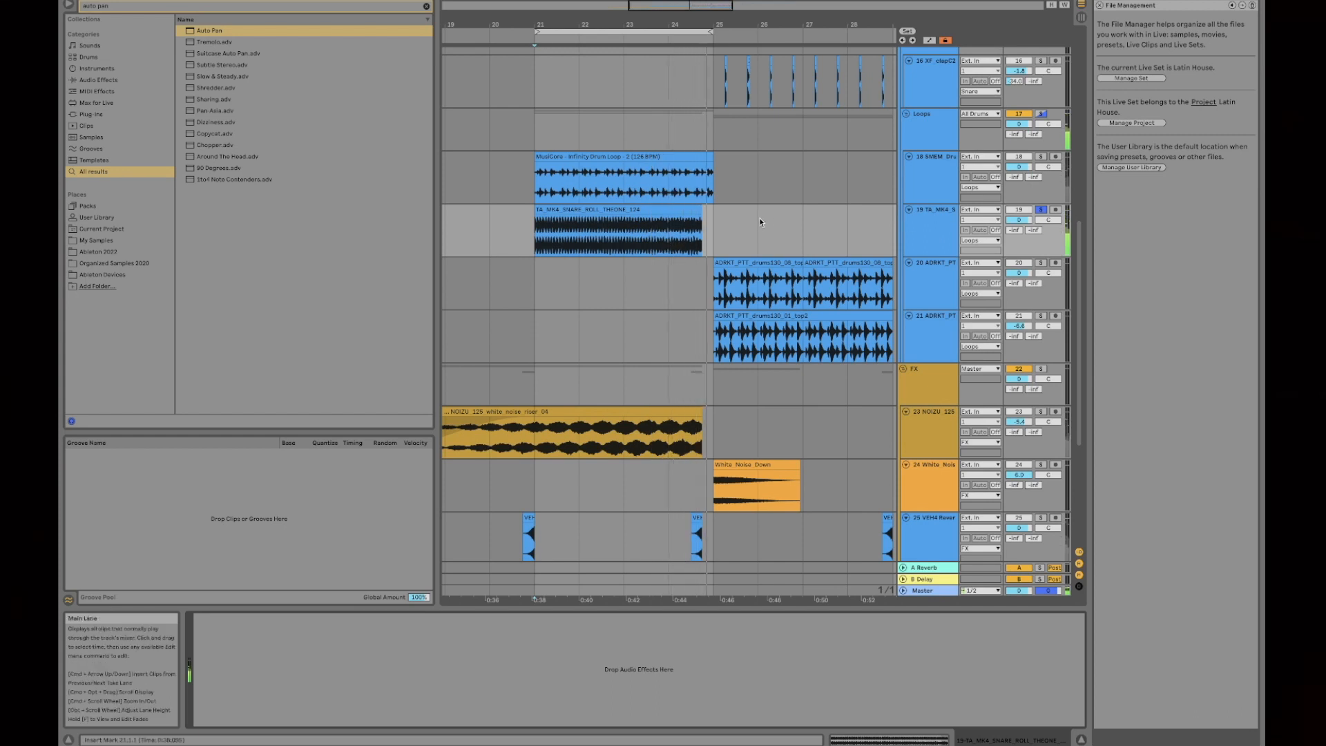
click(933, 232)
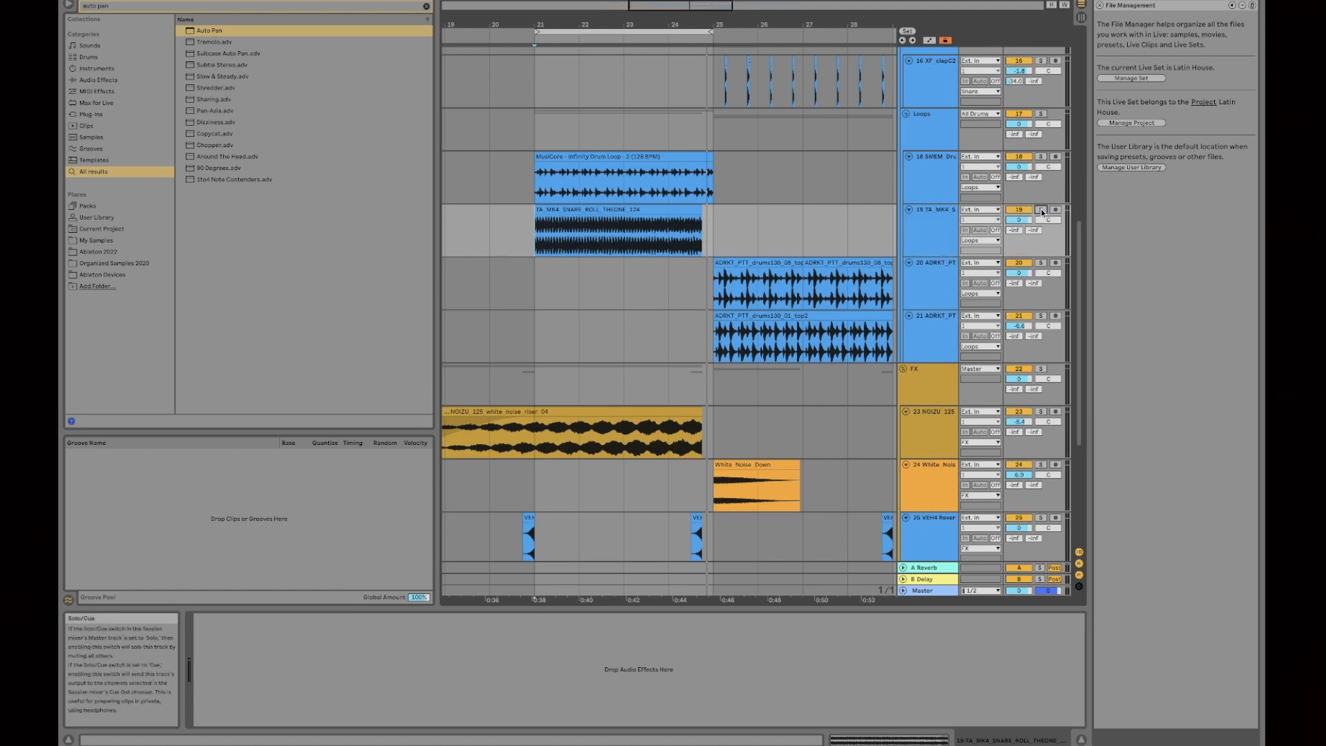
- Audition the Infinity Drum Loop track in solo, check its device chain, and turn off the solo
click(1040, 157)
key(space)
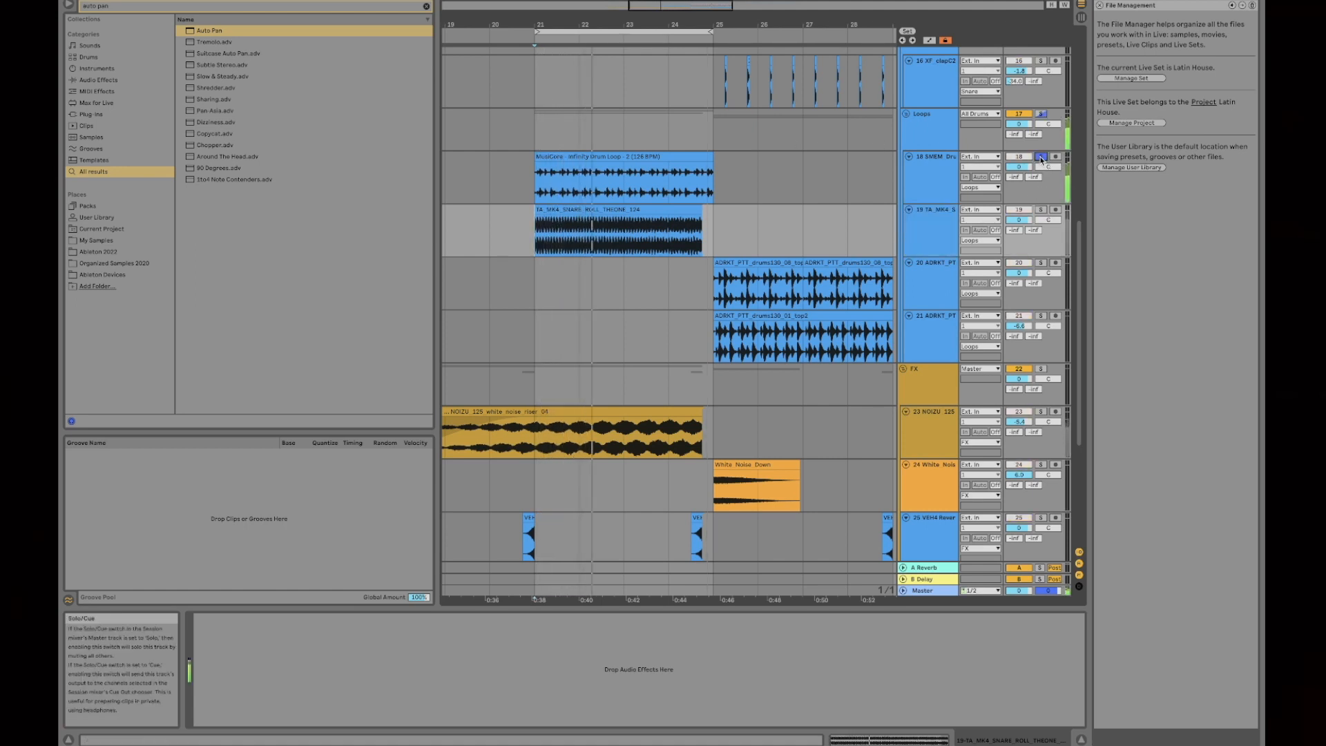
click(931, 184)
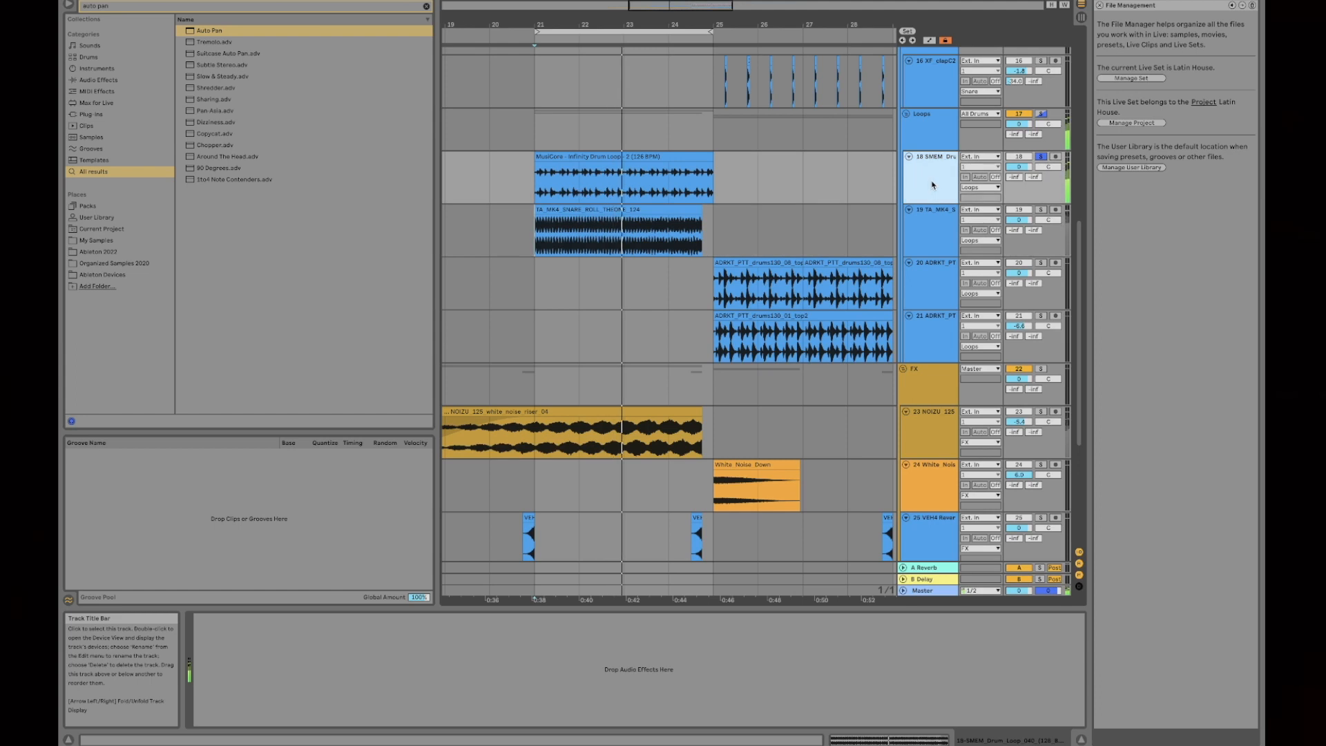
right_click(1040, 156)
click(1036, 158)
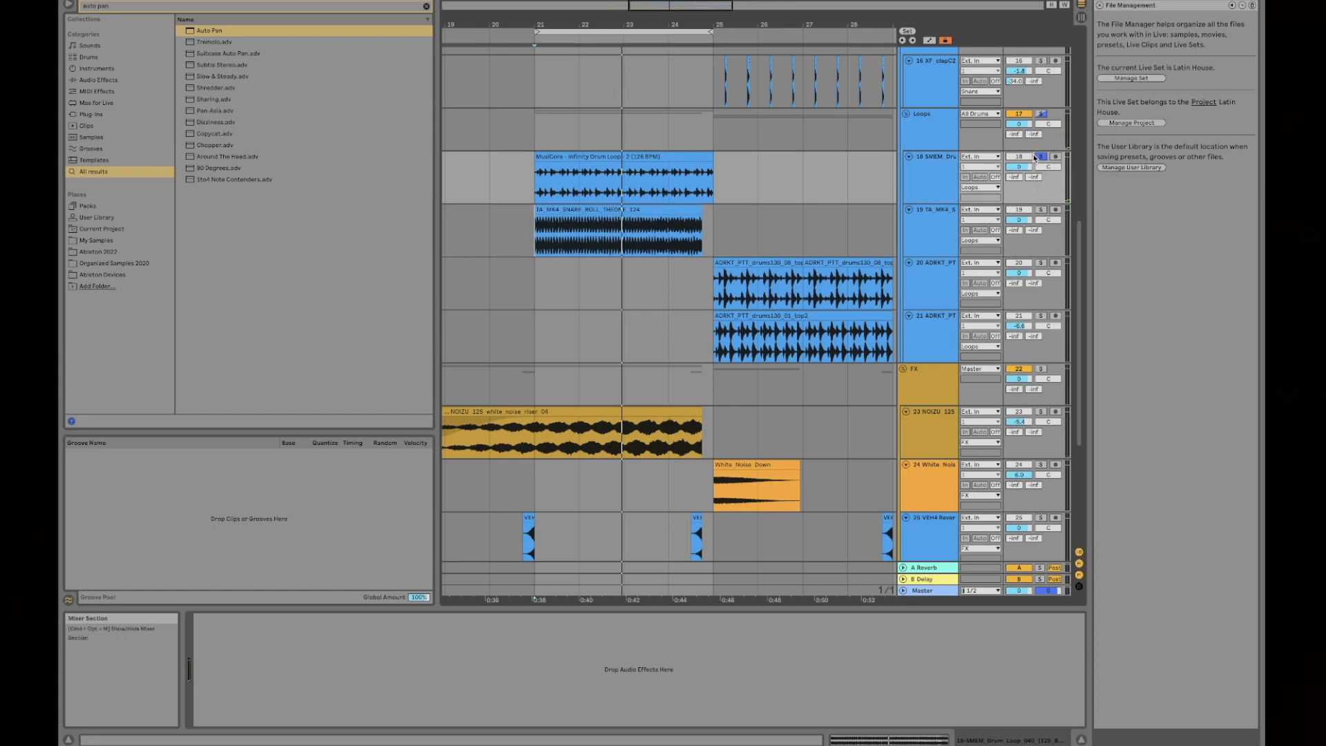
- Audition the FX group in solo with the arrangement loop extended to bars 21 to 27, including the White_Noise_Down clip
scroll(988, 230, down, 5)
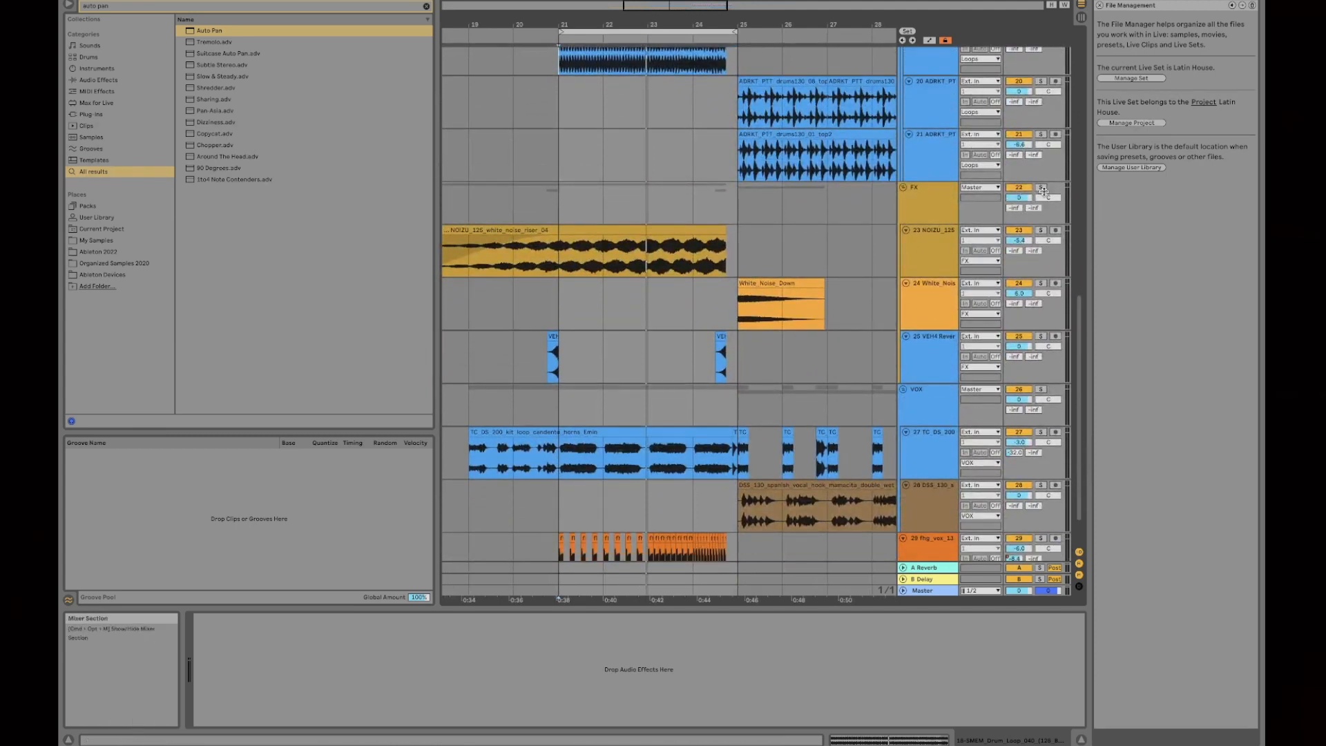
key(space)
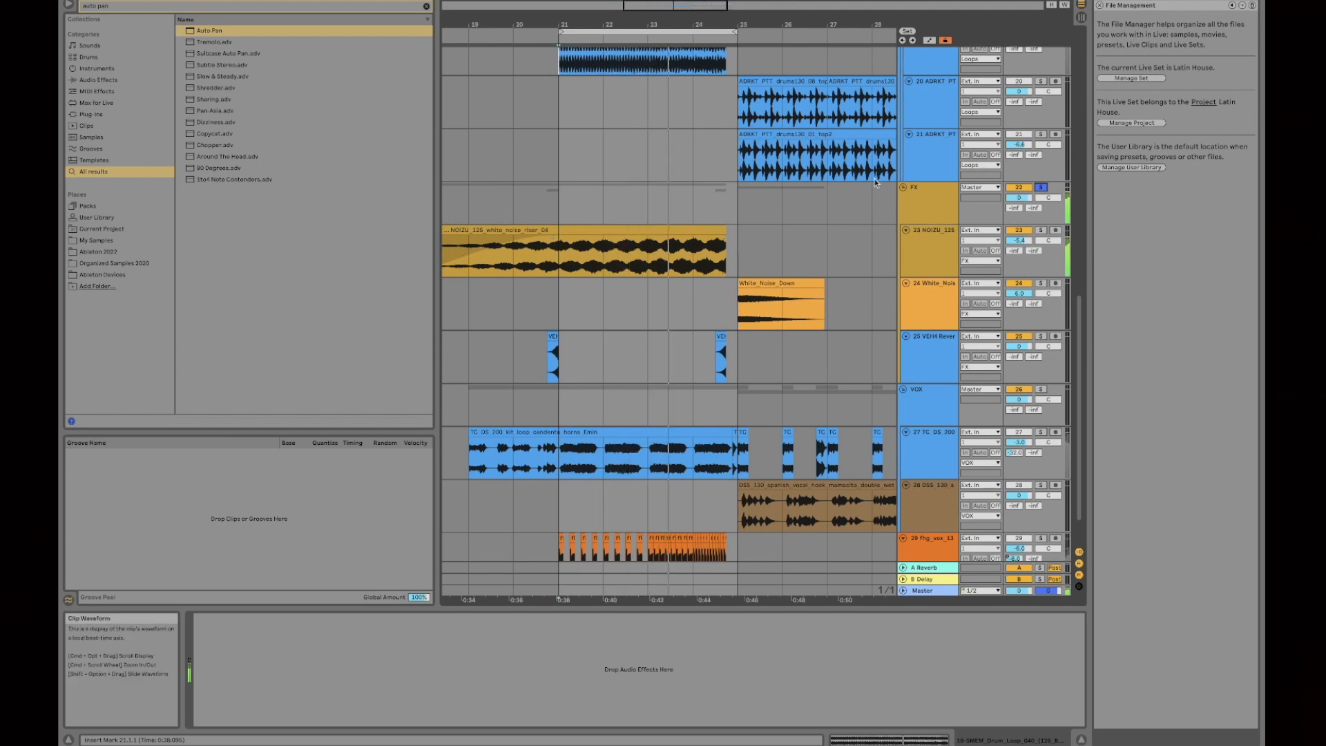
drag(734, 32, 824, 32)
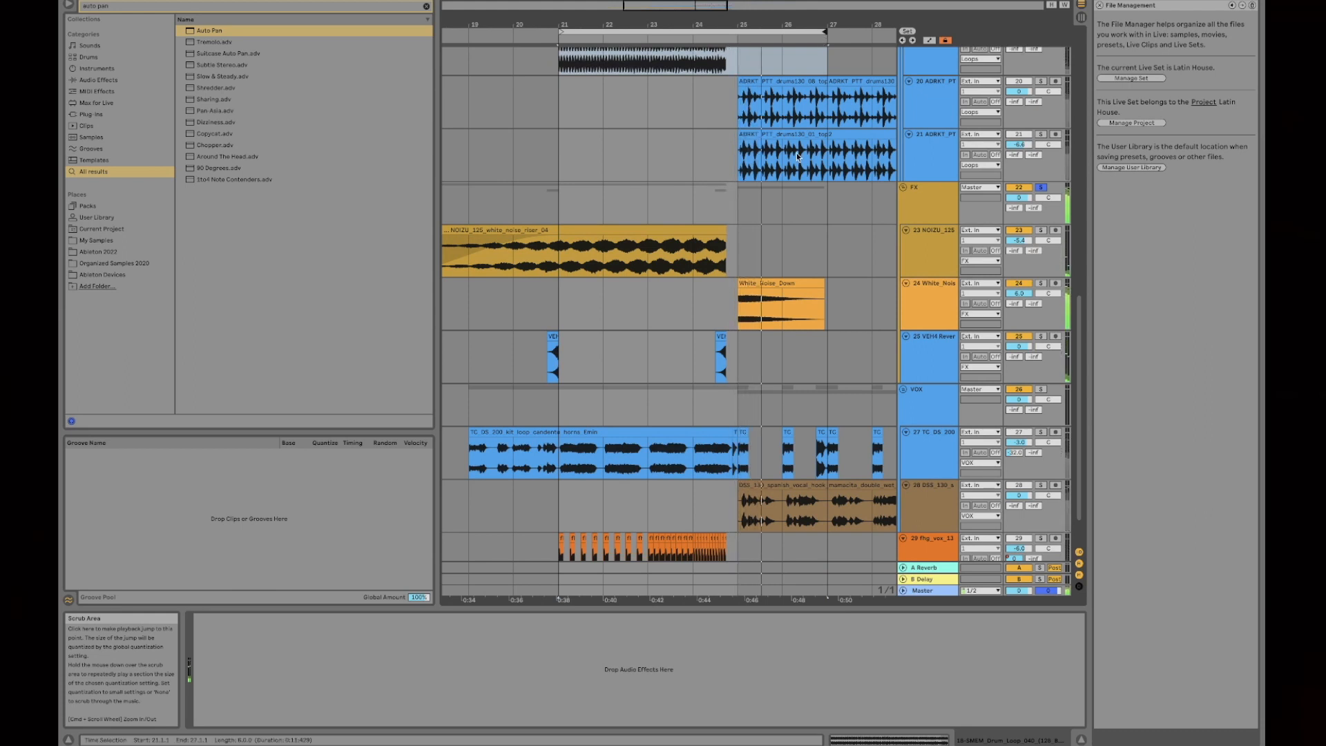
key(space)
click(745, 311)
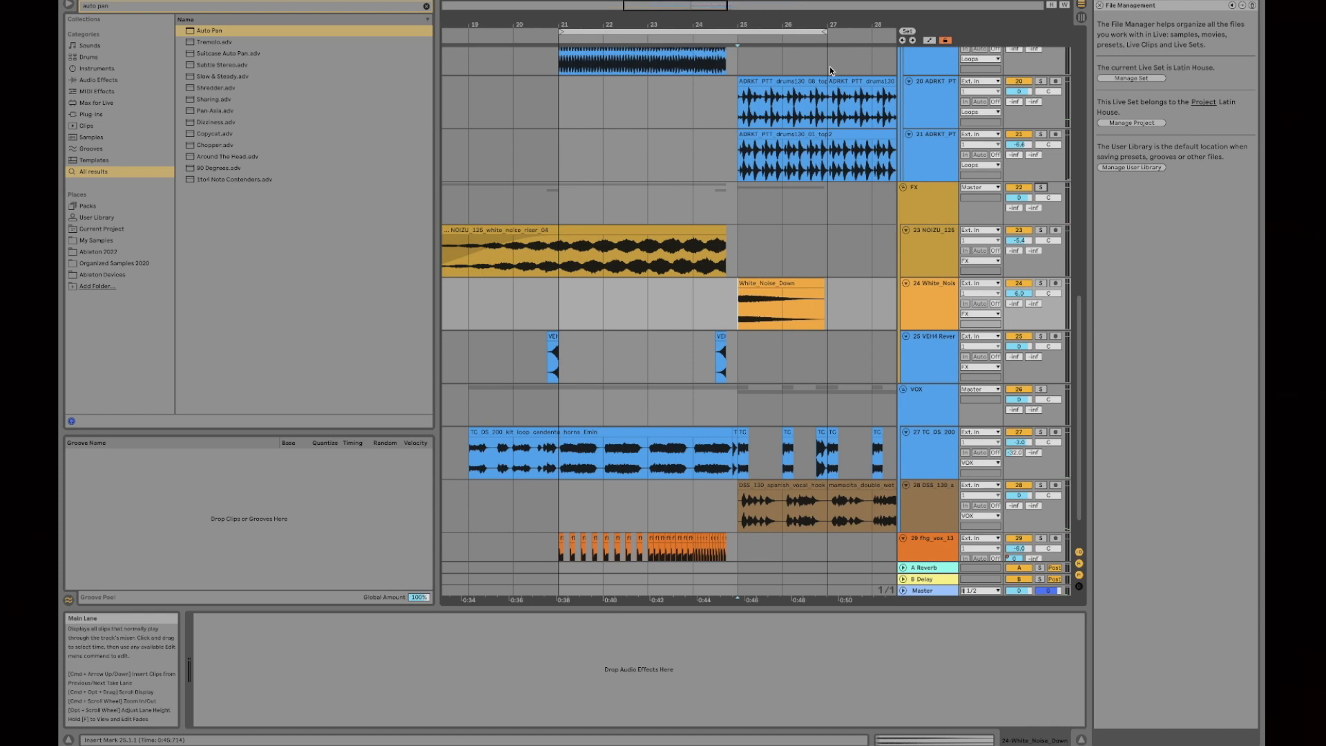
- Shorten the arrangement loop to bars 21 to 25 and audition the fhg_vox track in solo, switching the solo to the FX group
drag(823, 32, 737, 32)
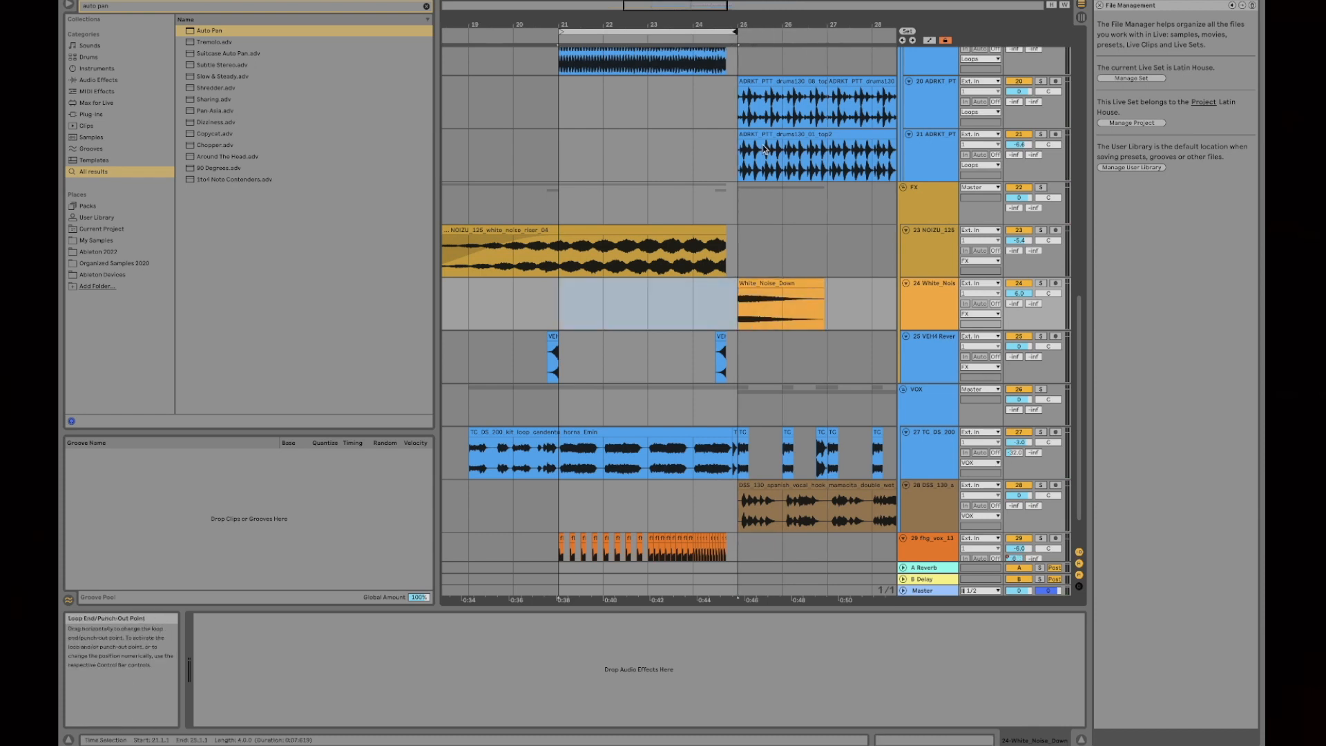
scroll(797, 217, down, 2)
click(571, 507)
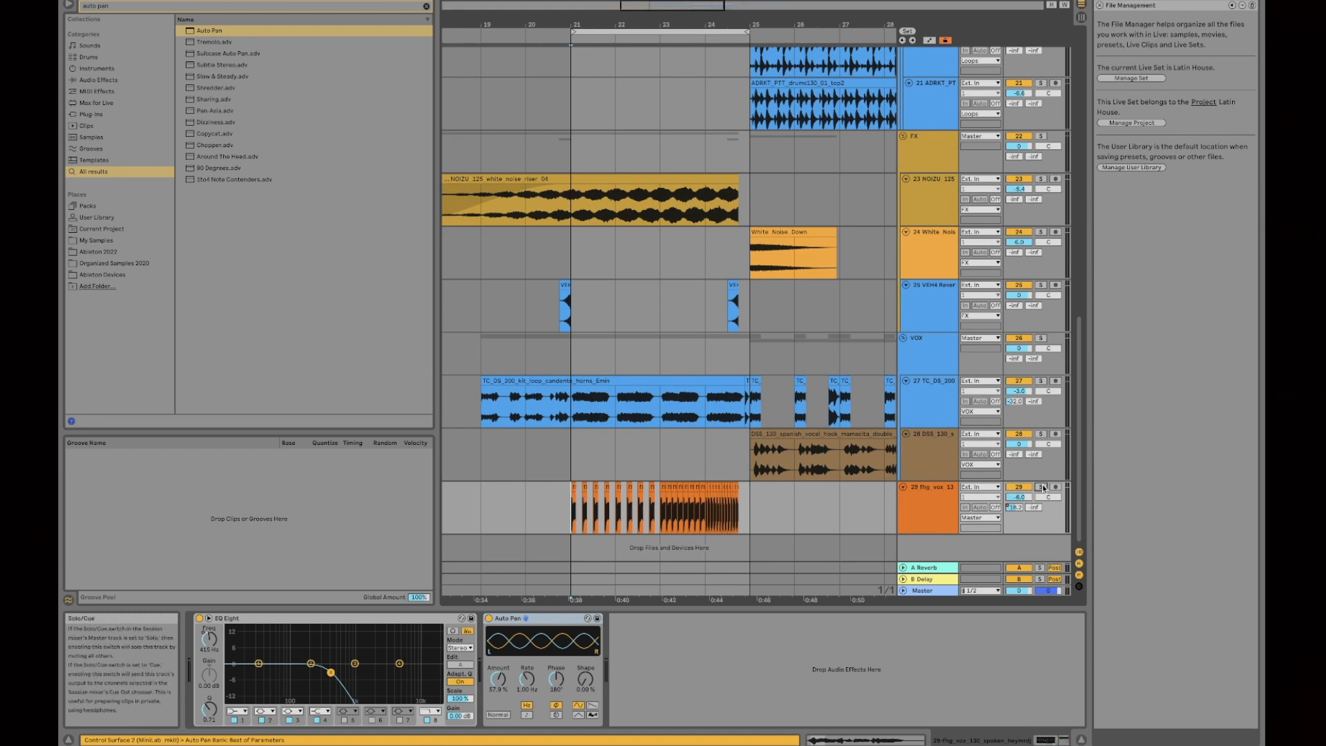
key(space)
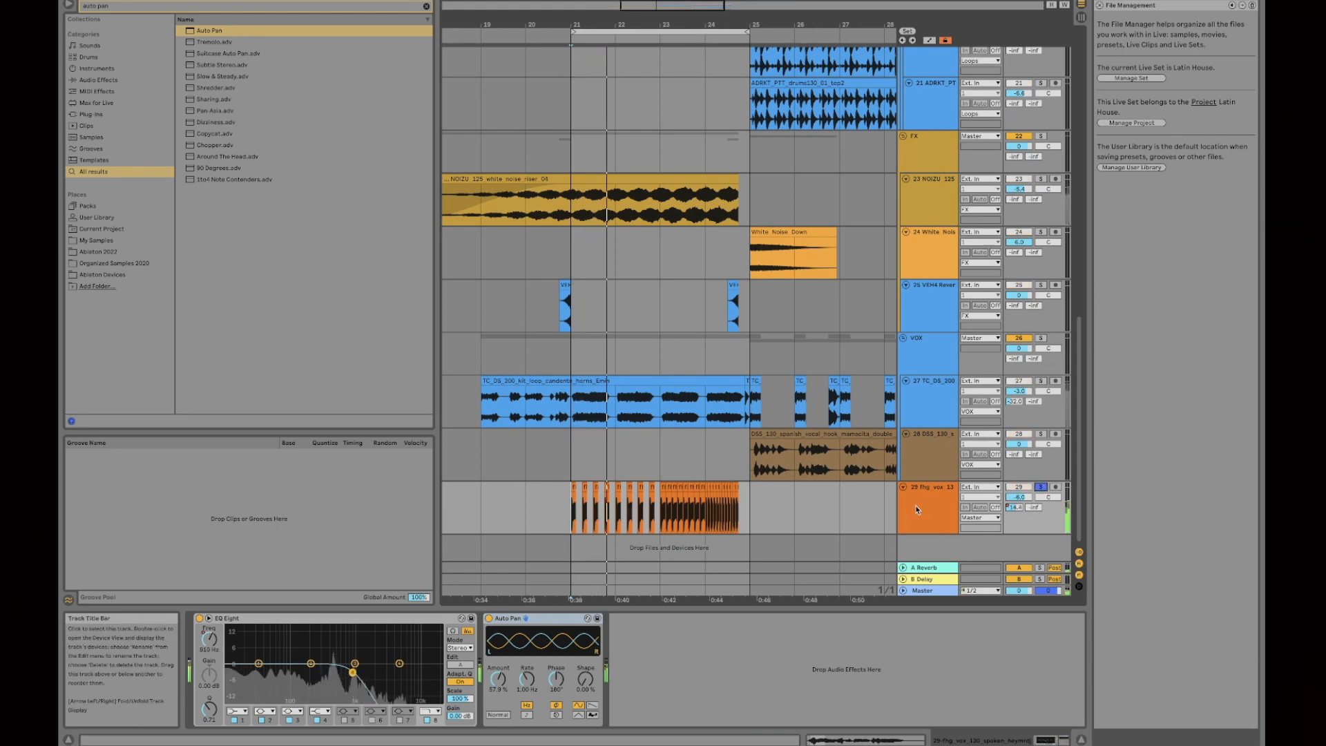
click(915, 509)
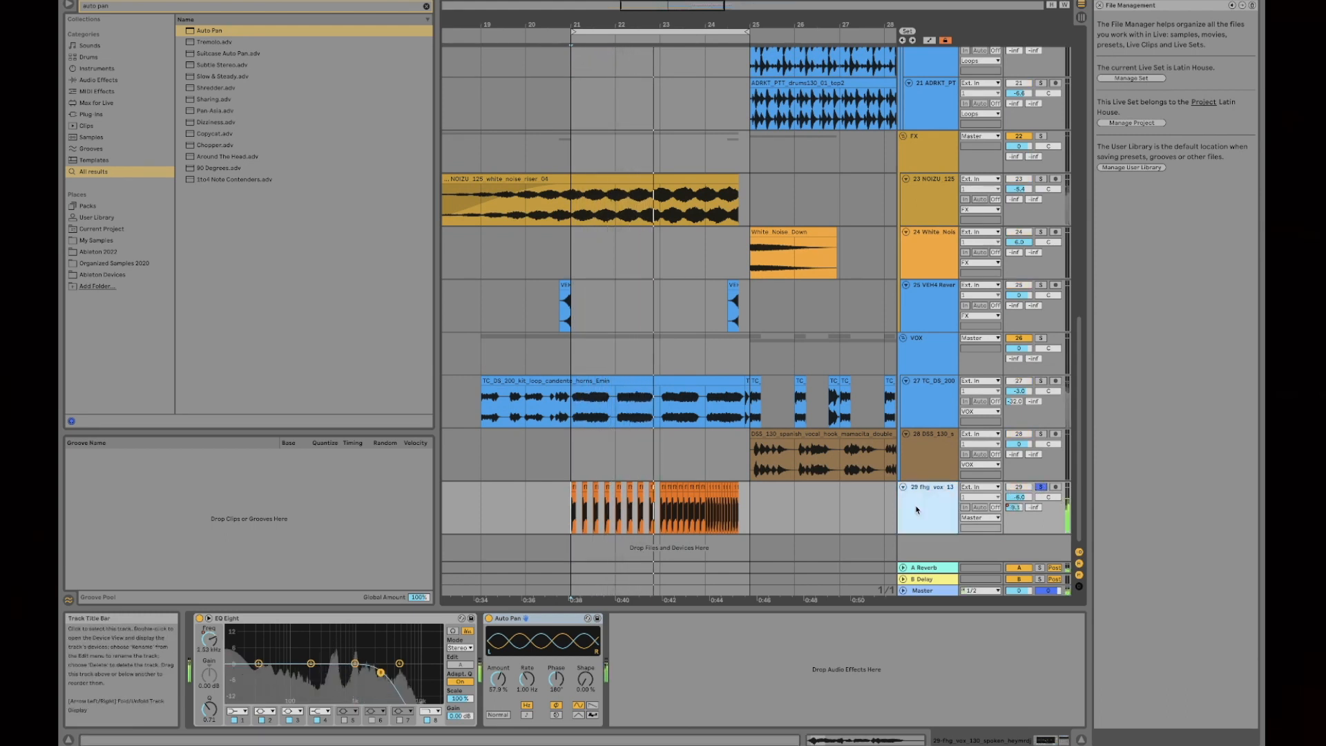
click(1041, 136)
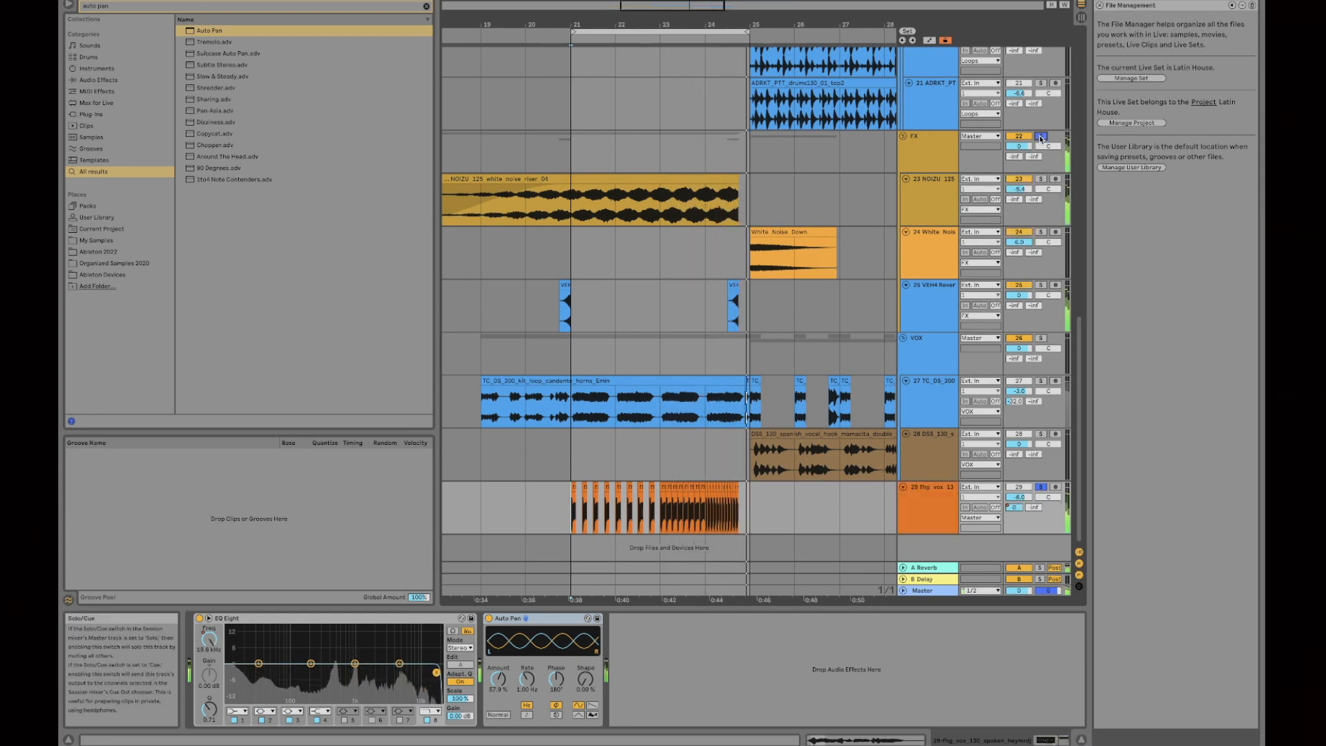
- Insert an audio track below the fhg_vox track and copy its first vocal clip there at bar 21, extended to about bar 22
right_click(929, 497)
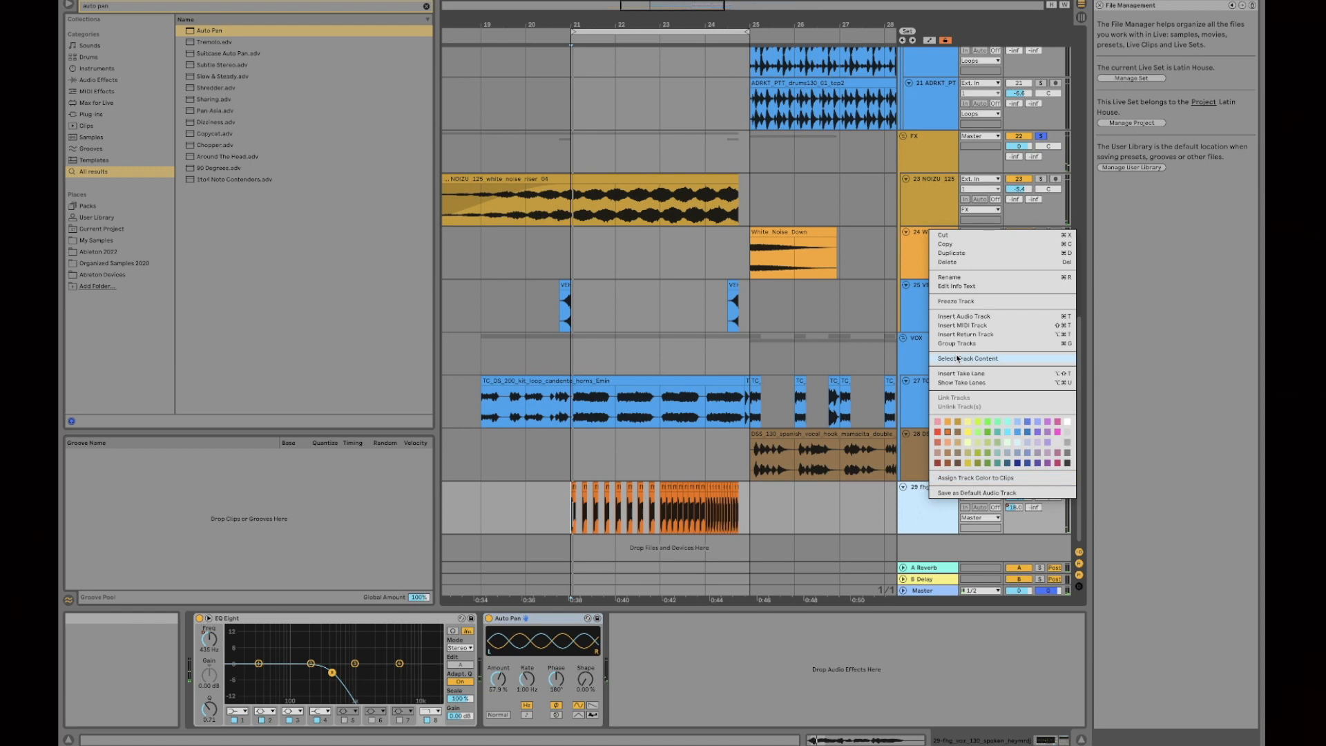
click(959, 317)
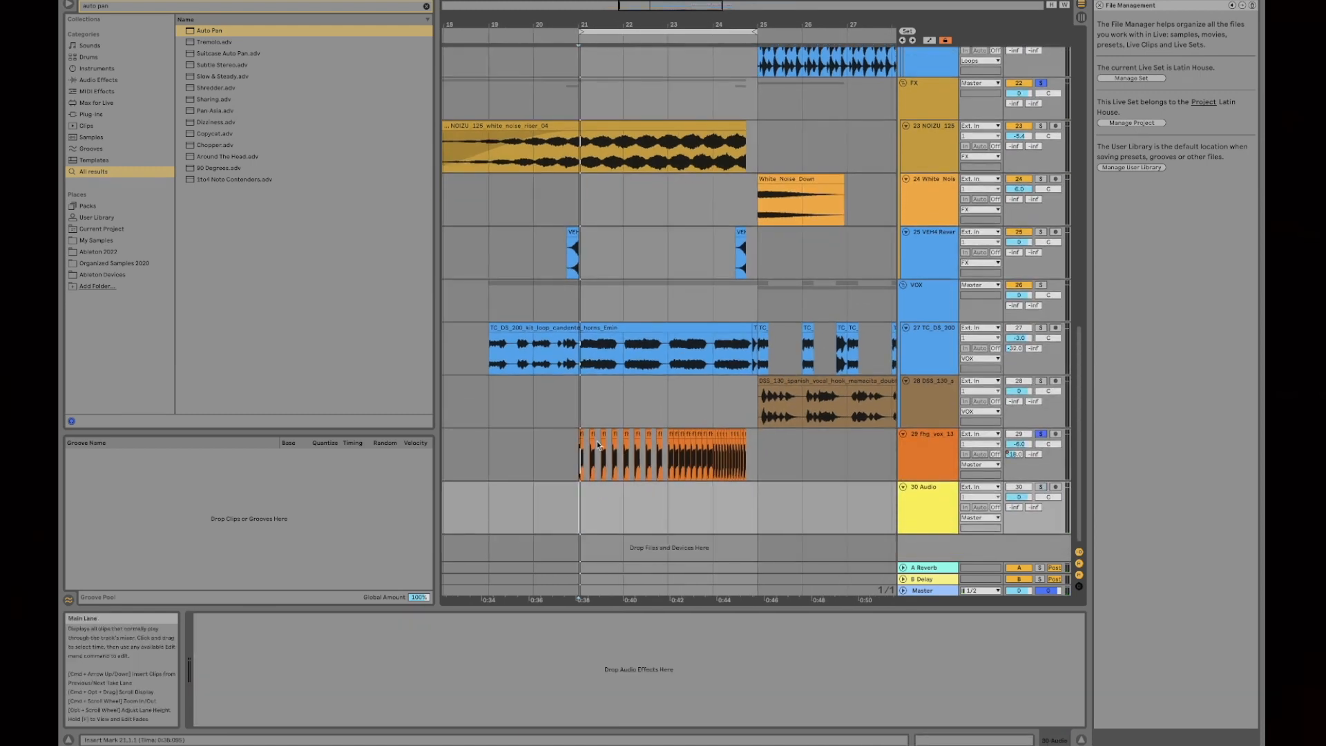
click(580, 435)
drag(580, 435, 567, 493)
click(578, 493)
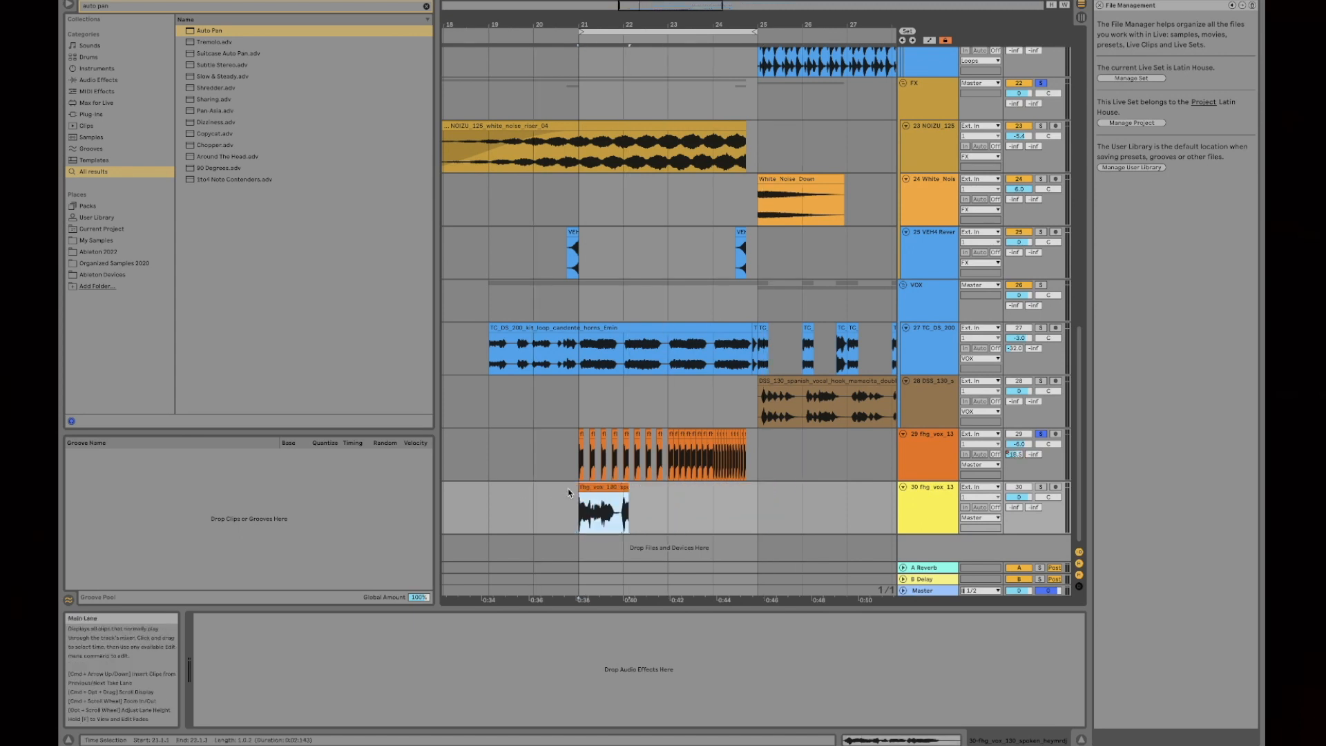
- Open the copied fhg_vox clip, solo its new track, and play it
double_click(603, 492)
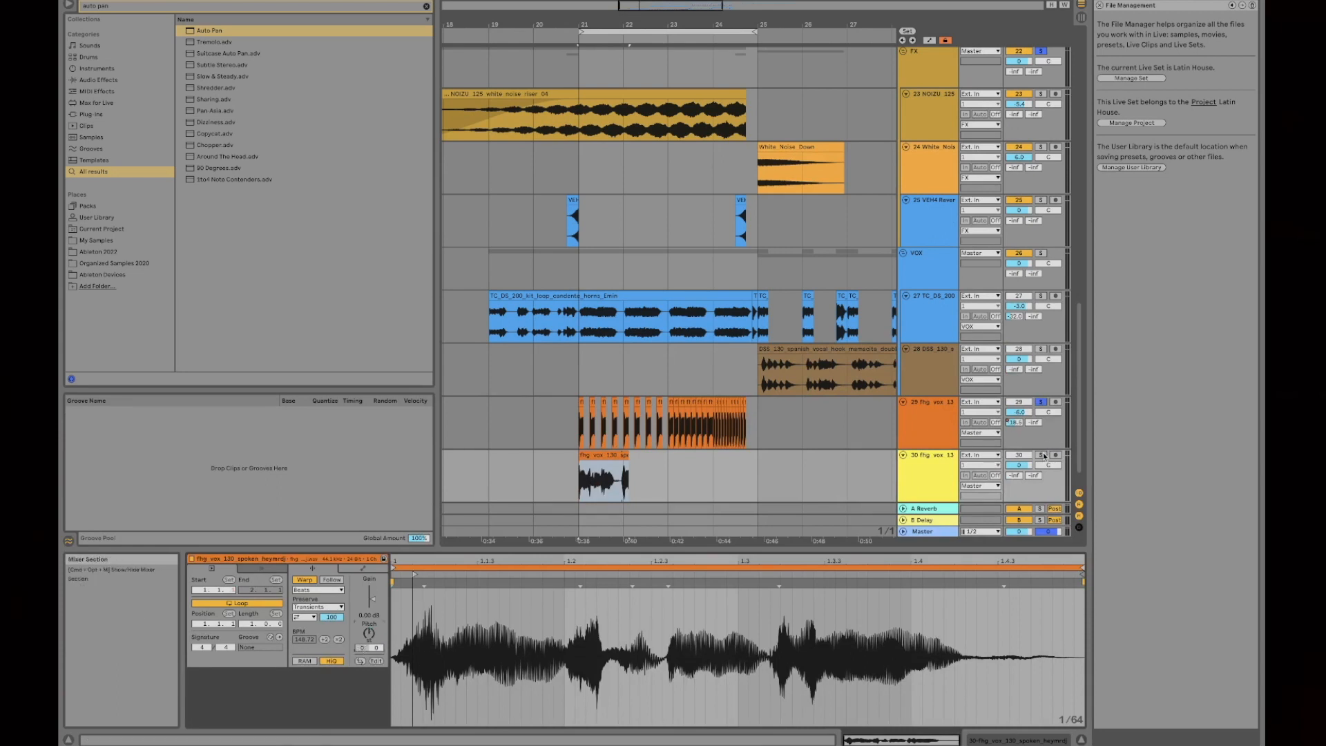
click(1041, 455)
click(922, 474)
click(930, 503)
key(space)
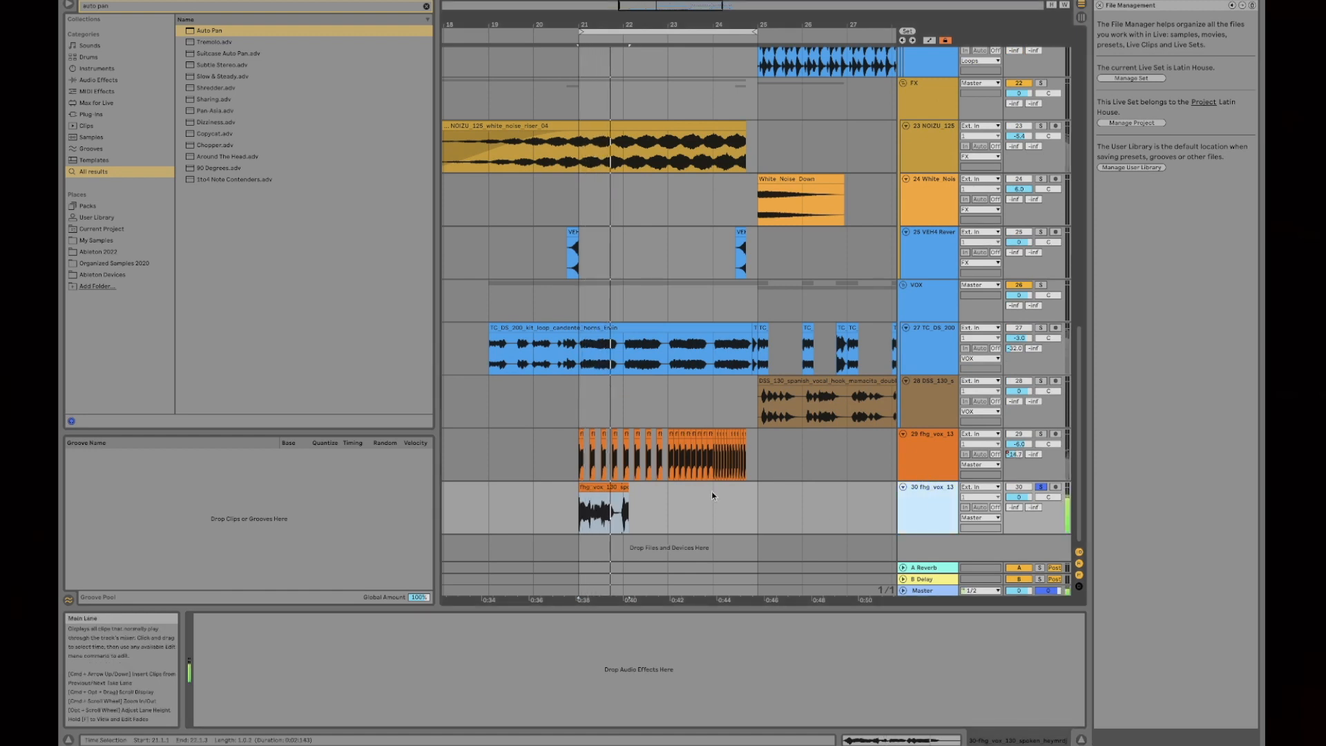
- Extend the copied fhg_vox clip in both directions to span about bars 20 to 24 while auditioning it
drag(629, 492, 712, 496)
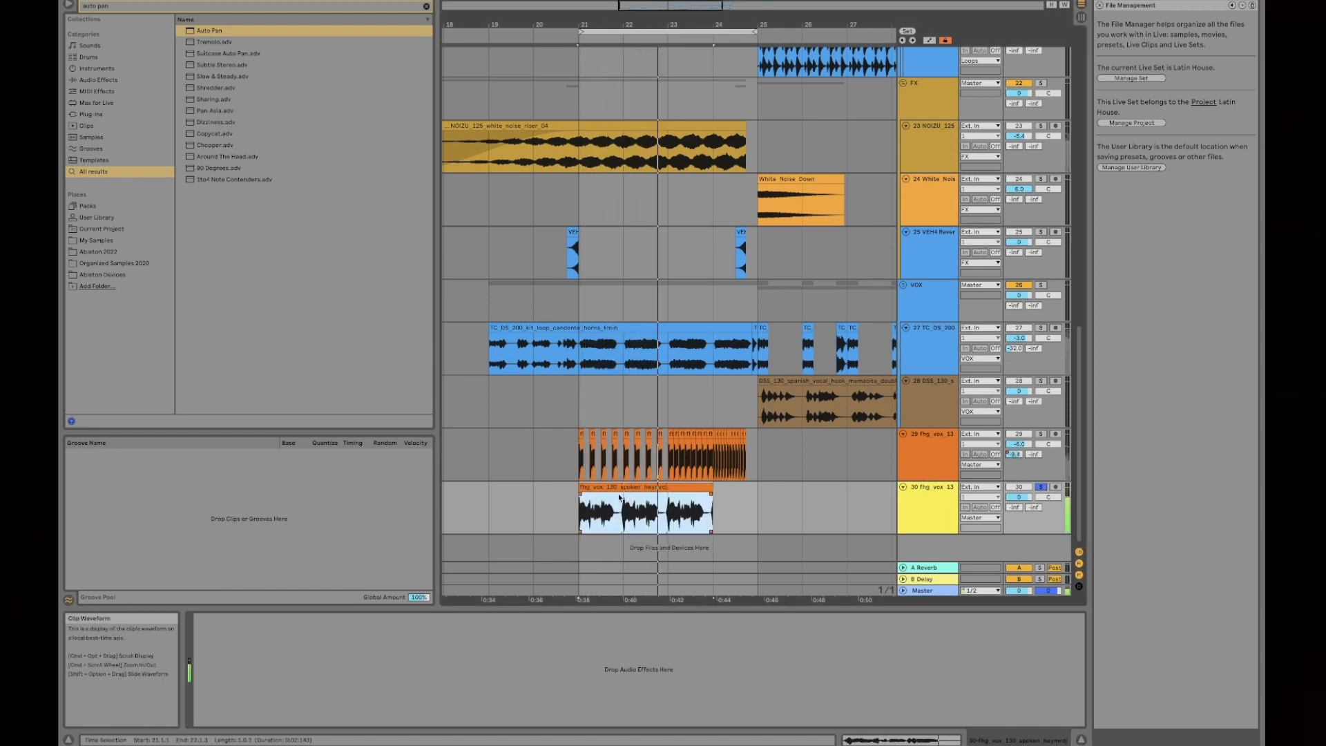
key(space)
key(space)
drag(585, 486, 534, 487)
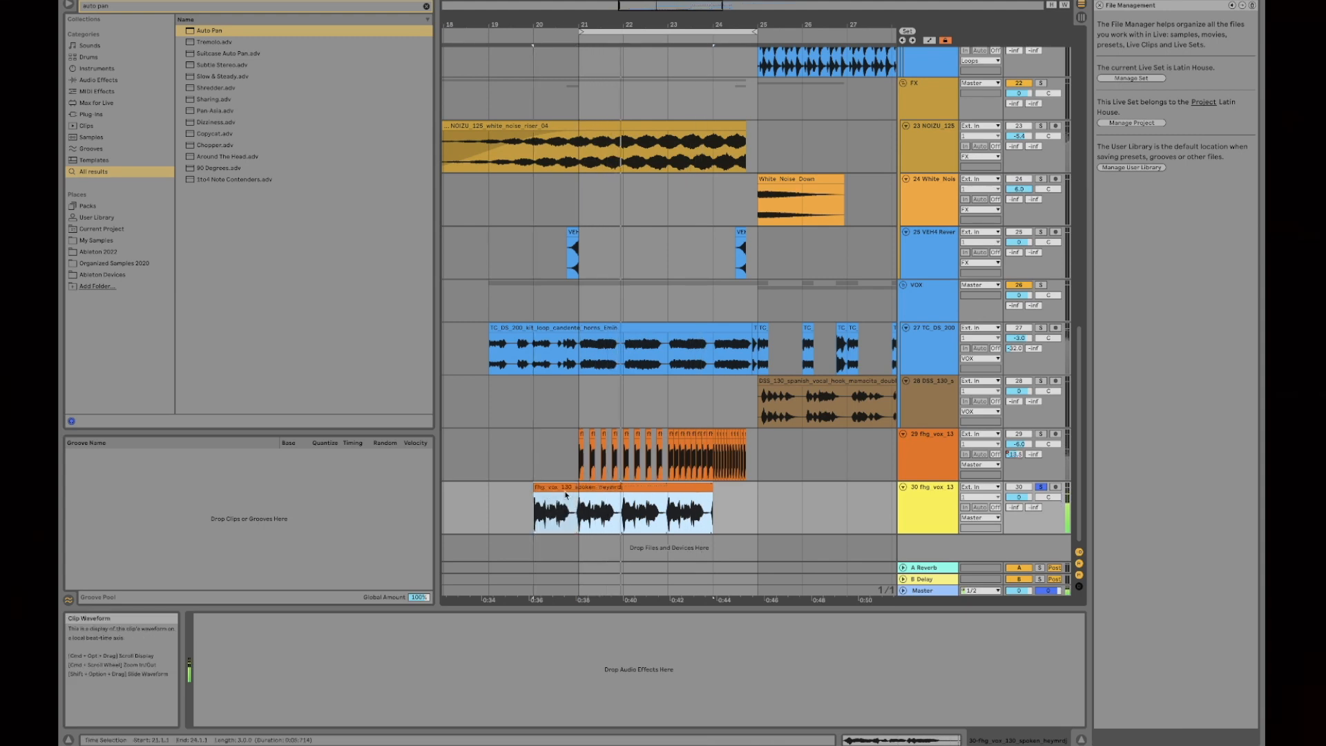
- Turn off Warp on the copied fhg_vox clip, move it to bar 22, and play it
double_click(566, 491)
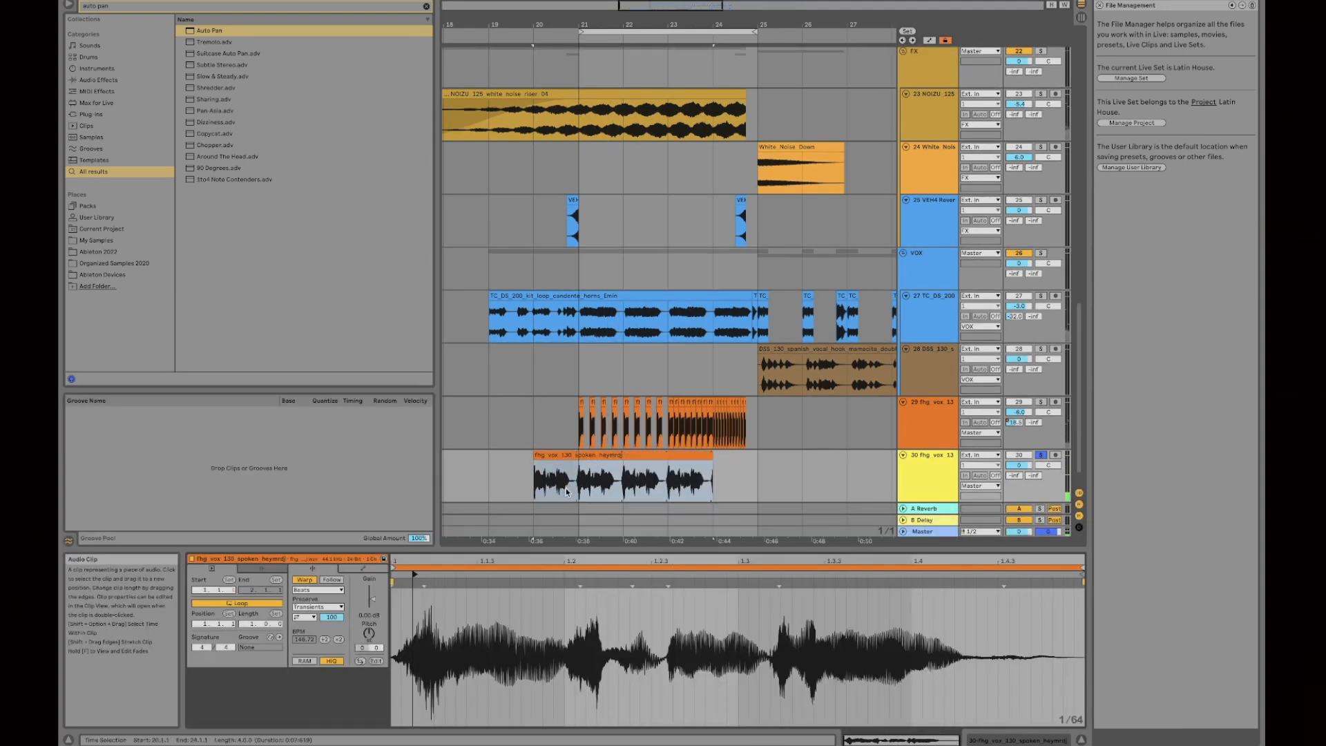
click(305, 580)
drag(567, 463, 622, 466)
key(space)
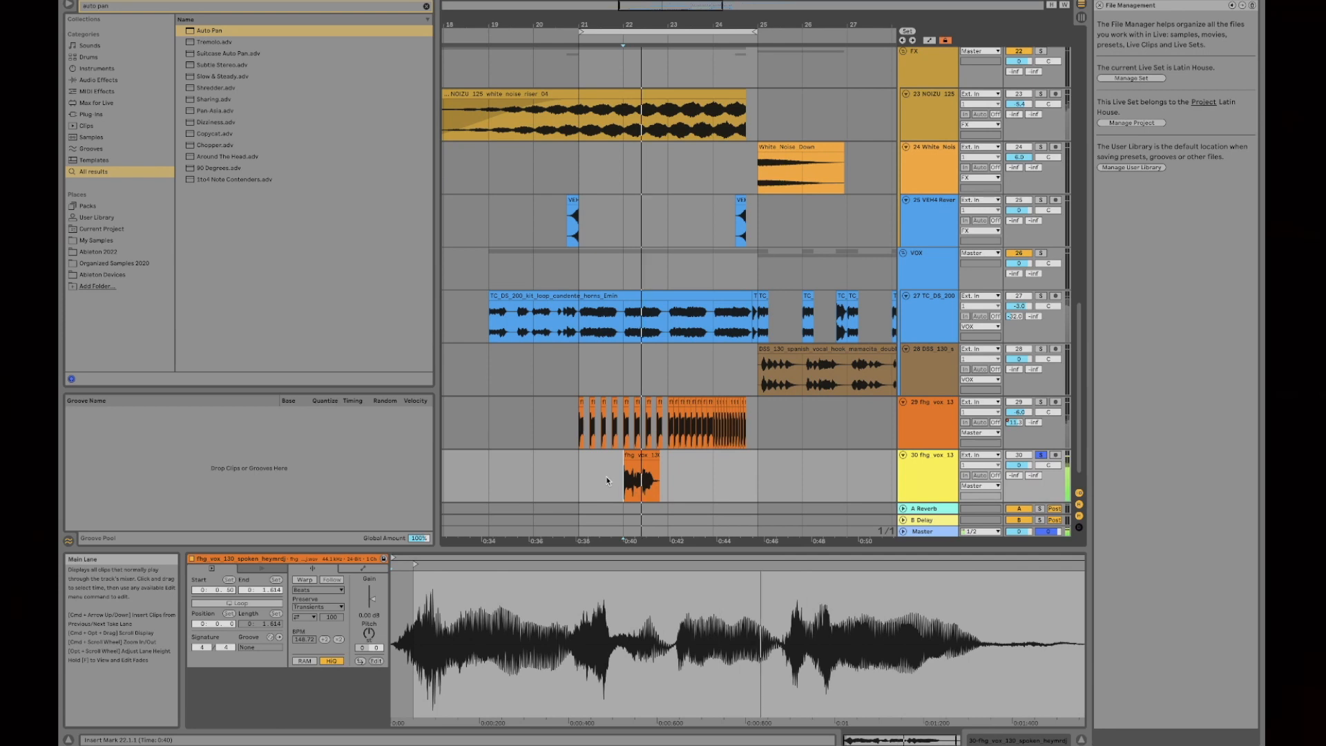
- Audition the unwarped fhg_vox copy repeatedly from bar 22 and move its start marker back to the beginning of the sample
key(space)
key(space)
key(space)
key(space)
key(space)
key(space)
key(space)
key(space)
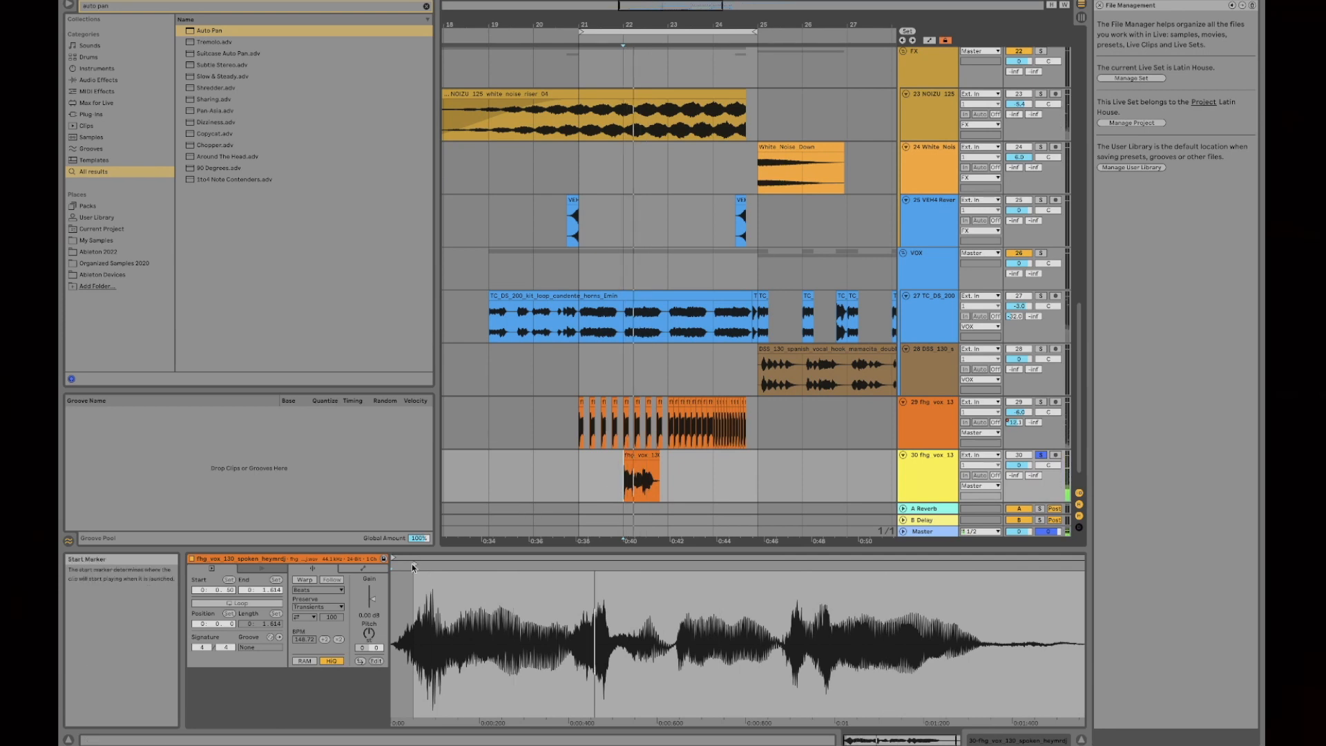
drag(412, 566, 395, 563)
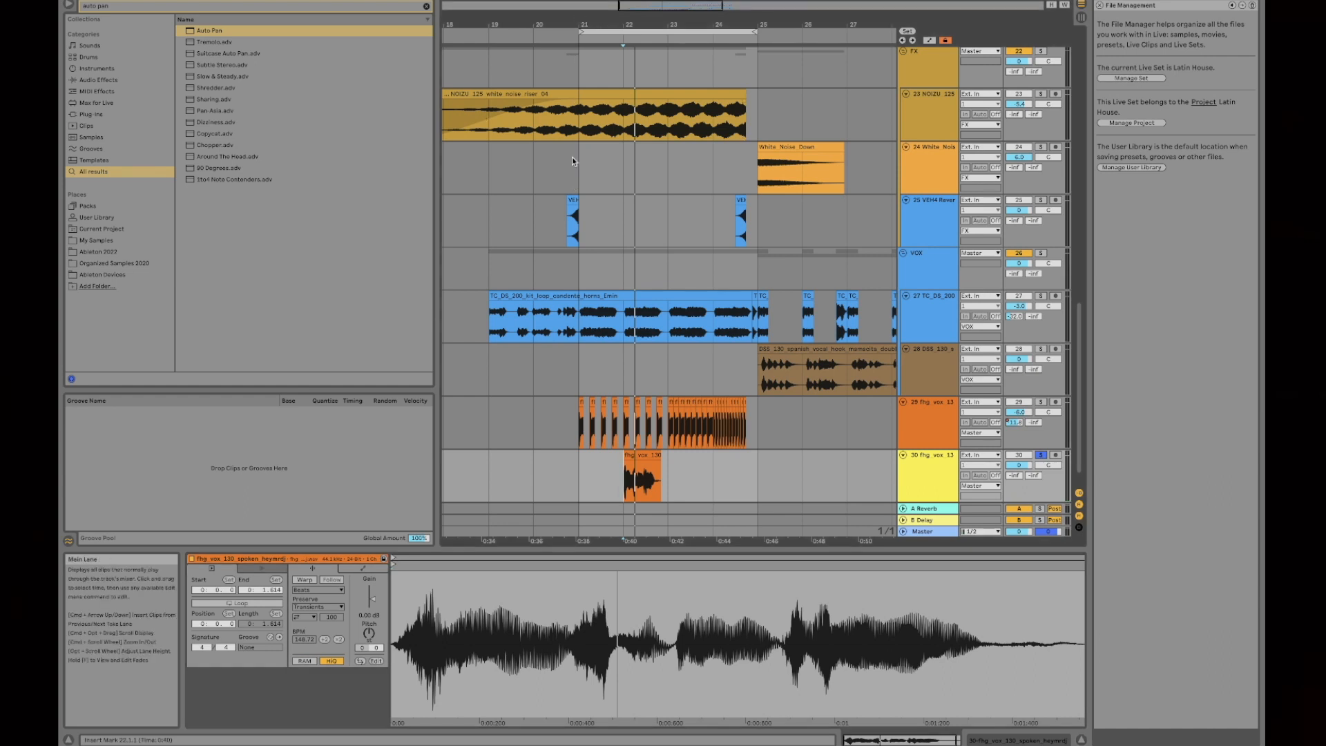
- Inspect the first fhg_vox clip at bar 21, delete the copied vocal track below, and solo the original fhg_vox track
drag(580, 25, 581, 76)
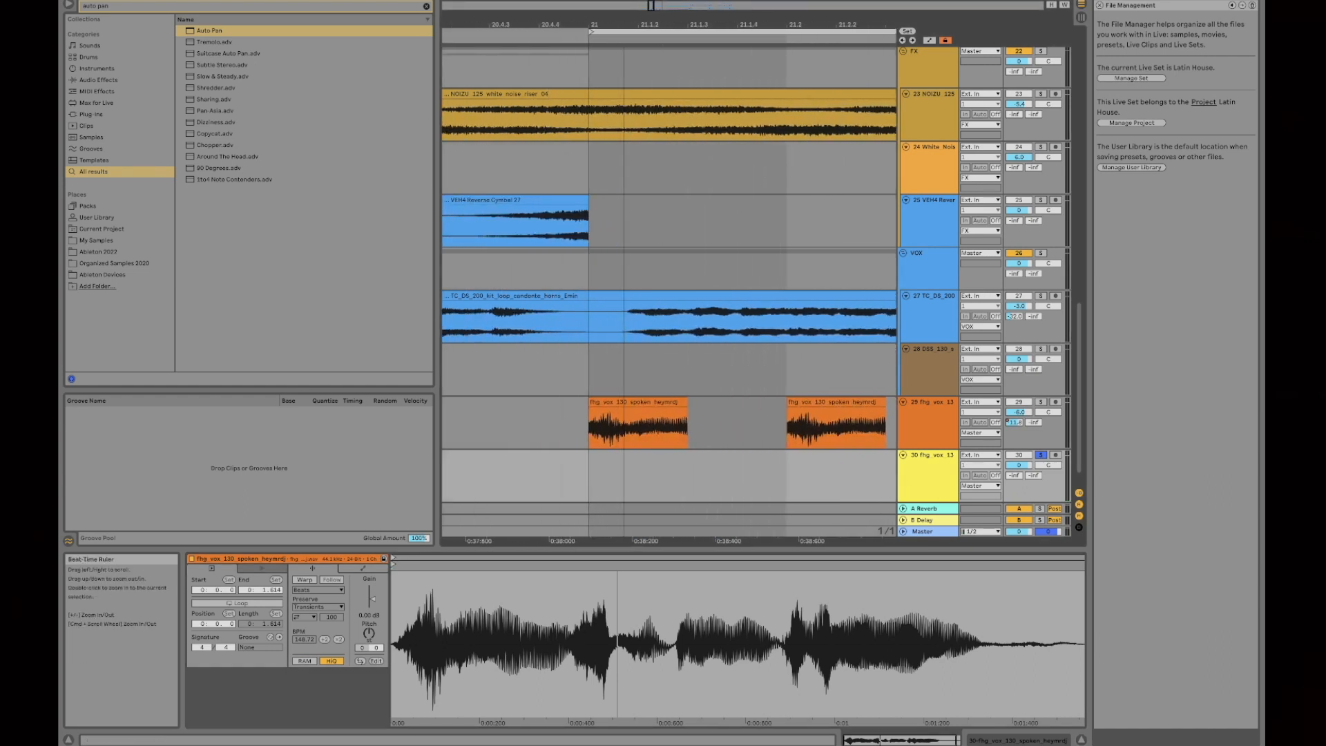
click(648, 404)
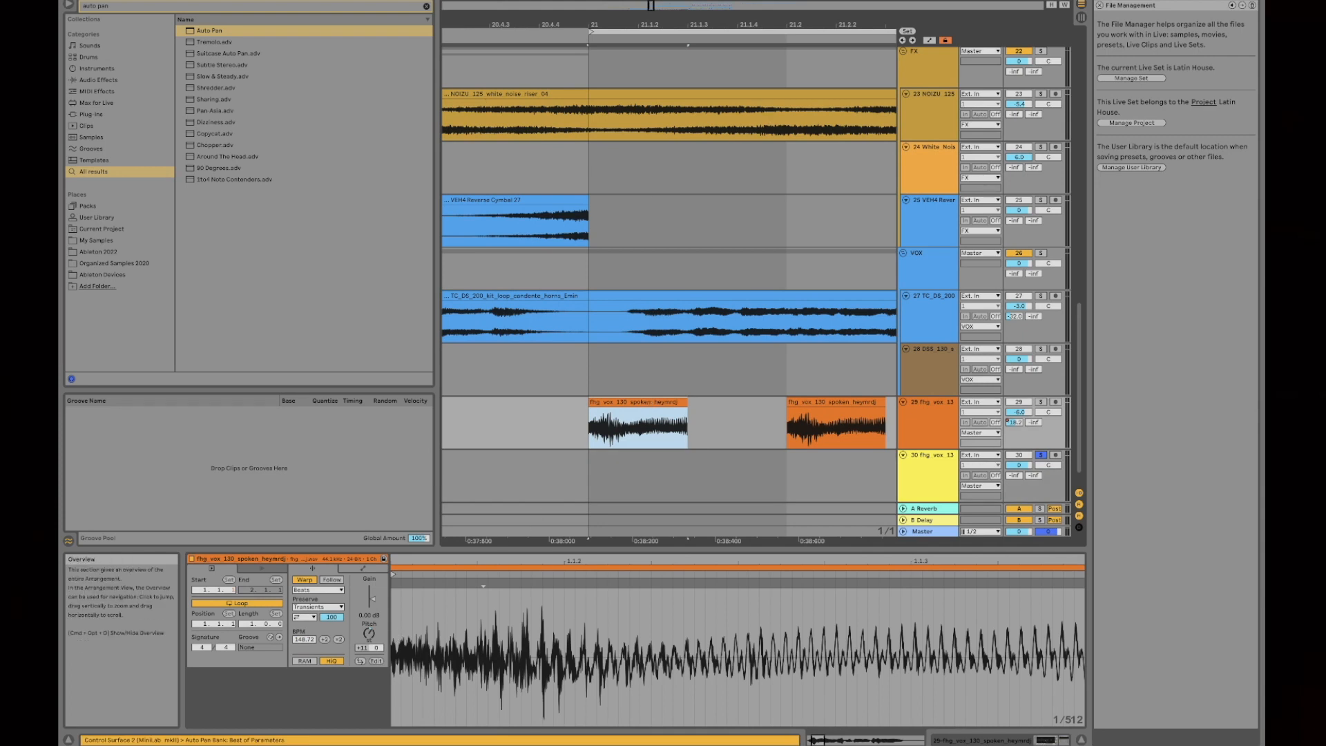
drag(756, 25, 625, 0)
click(926, 466)
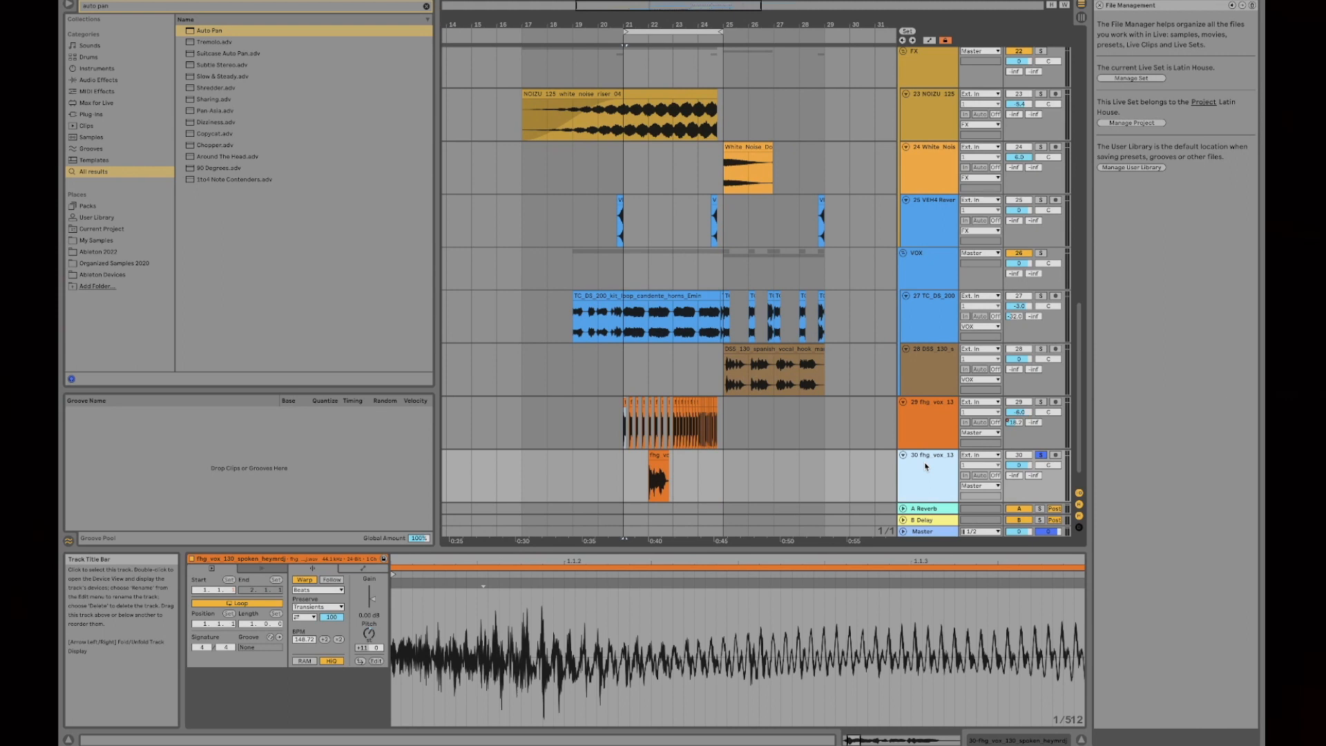
key(Delete)
click(1041, 402)
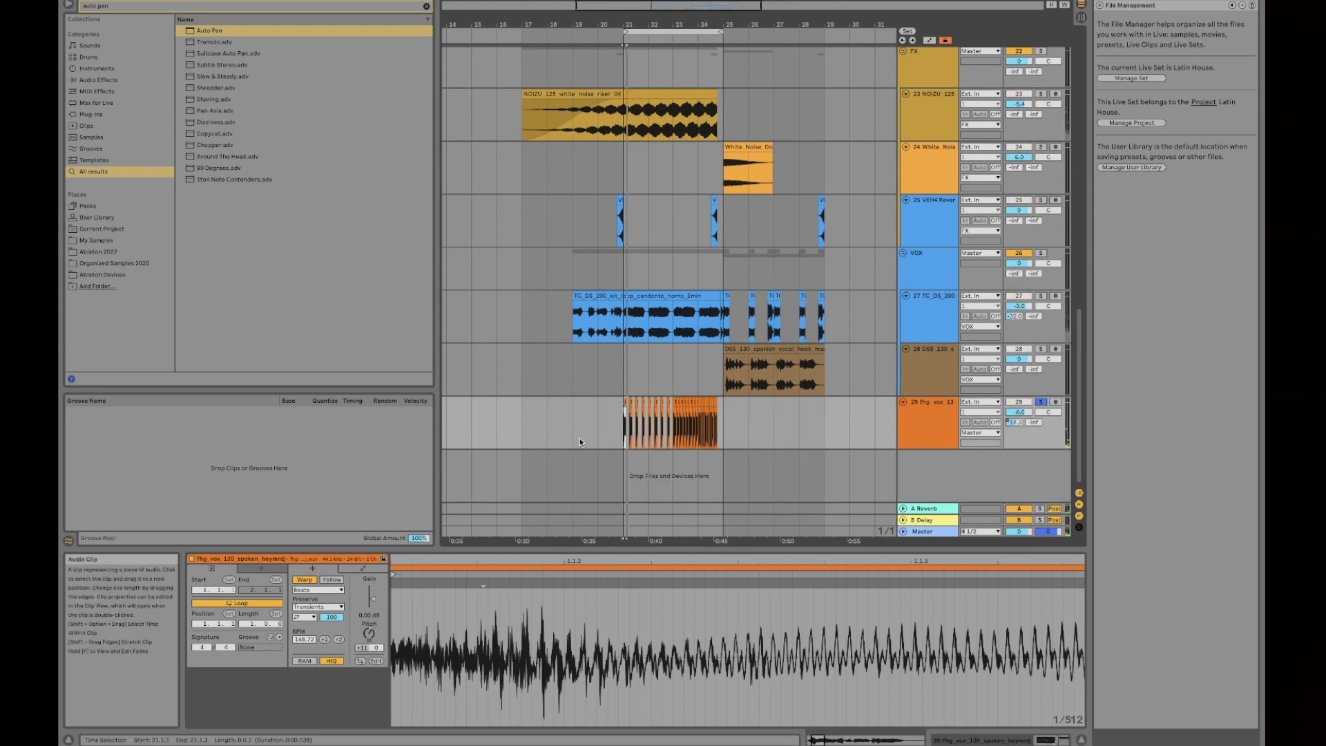
- Play the soloed fhg_vox track from bar 21 and display its EQ Eight and Auto Pan devices
double_click(362, 649)
key(space)
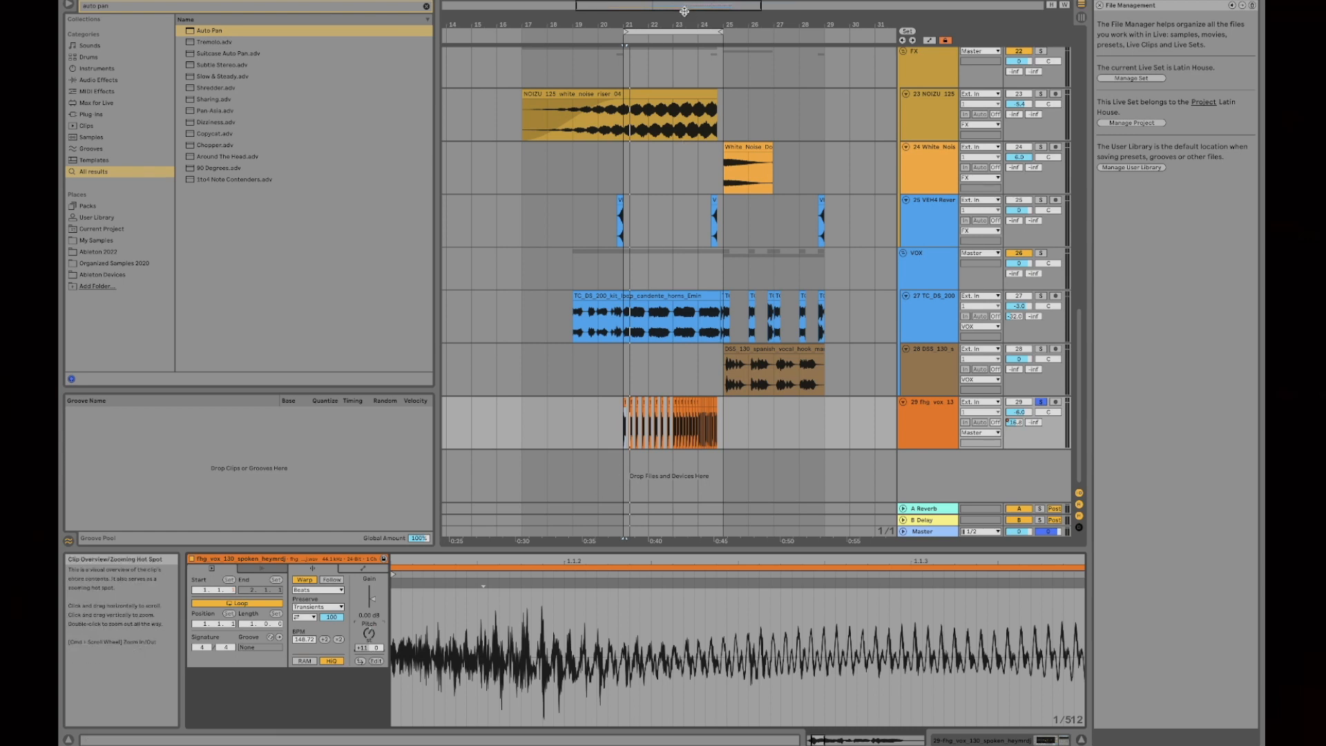
key(plus)
drag(712, 18, 713, 23)
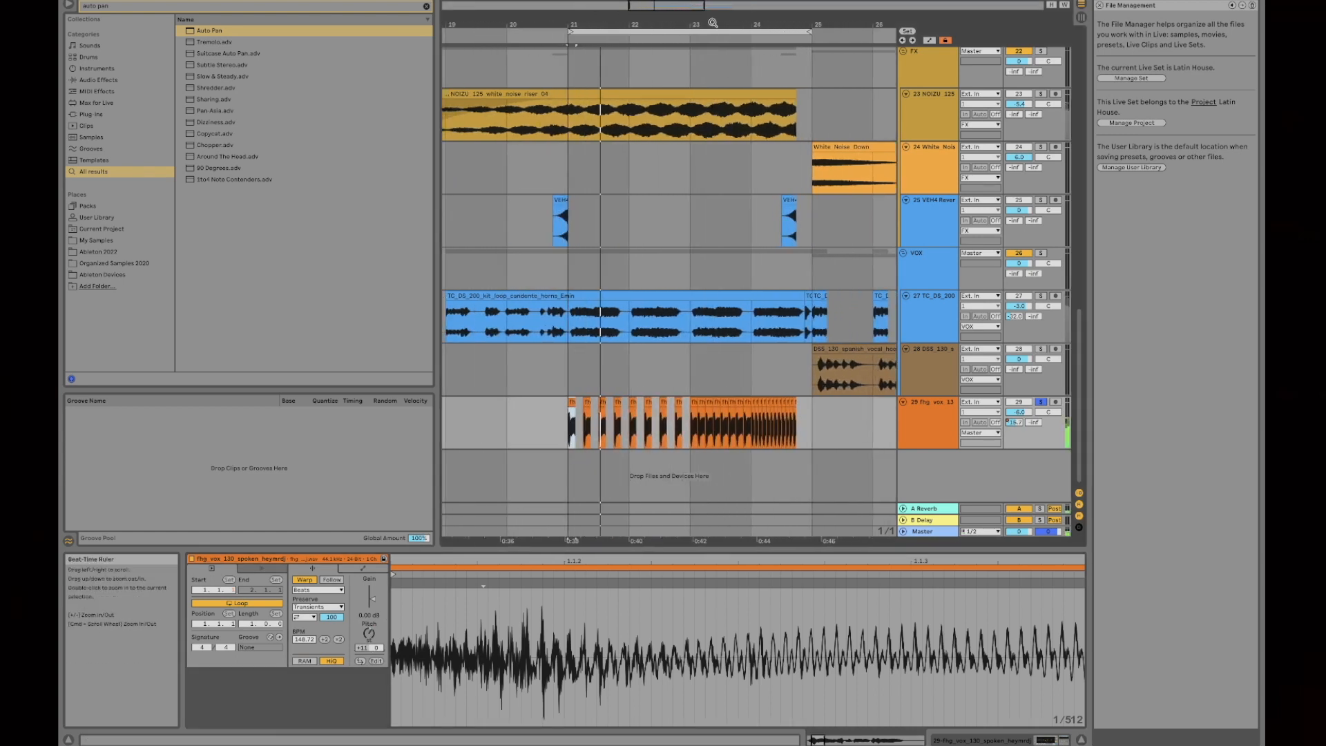
click(927, 403)
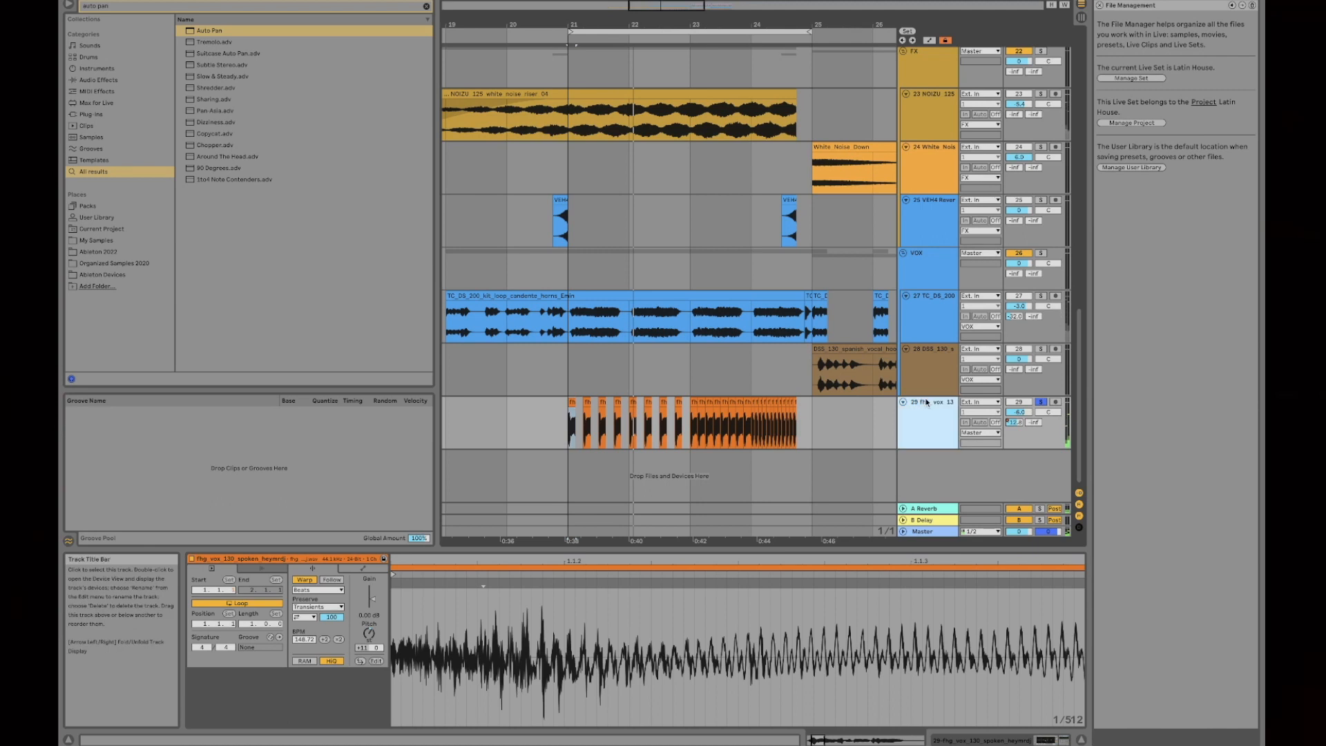
double_click(929, 415)
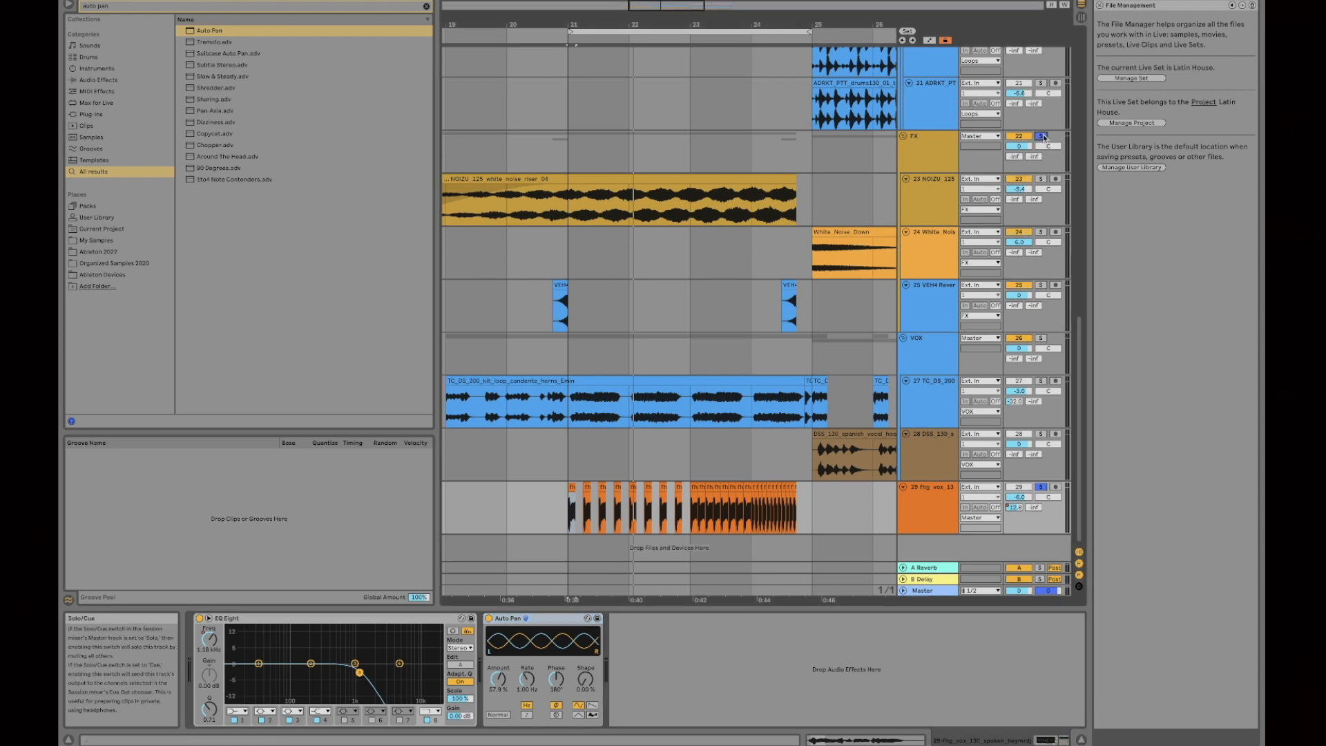
- Play the fhg_vox track together with the soloed FX group and extend the arrangement loop to bars 21 to 29
key(space)
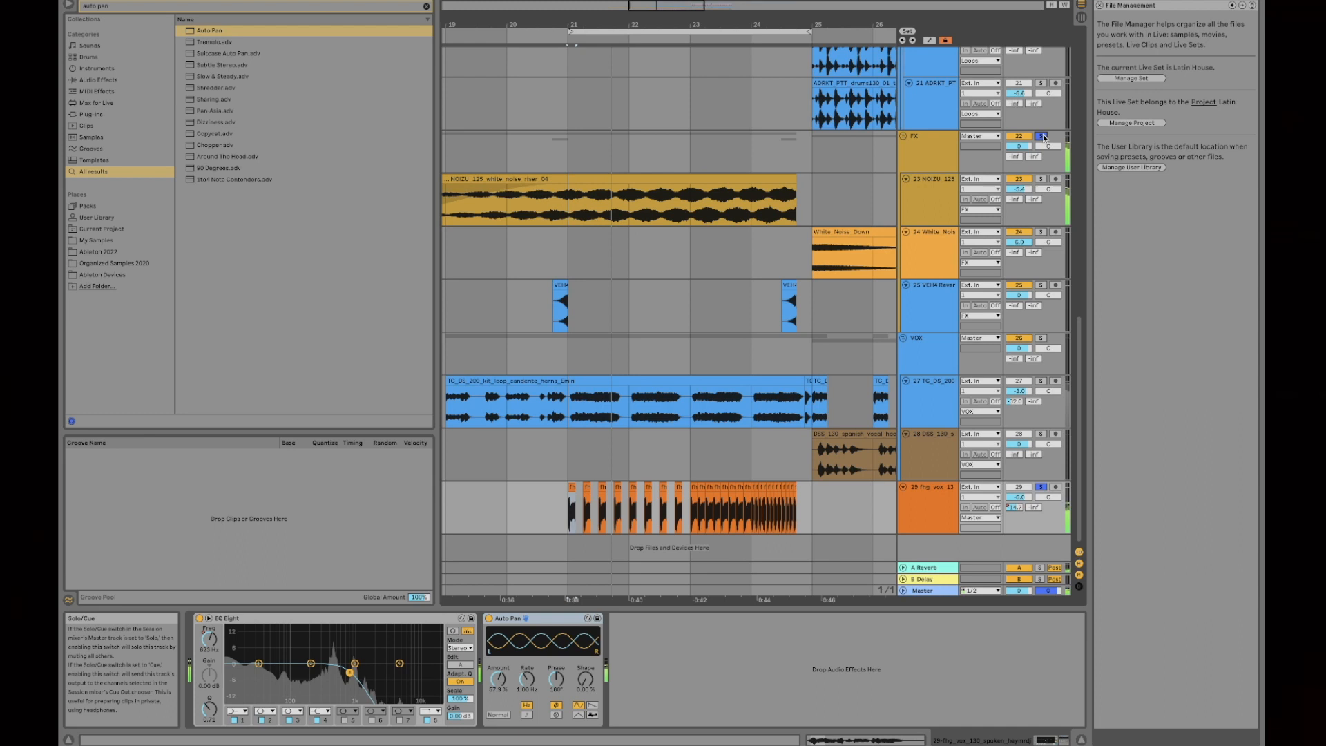
drag(660, 38, 763, 51)
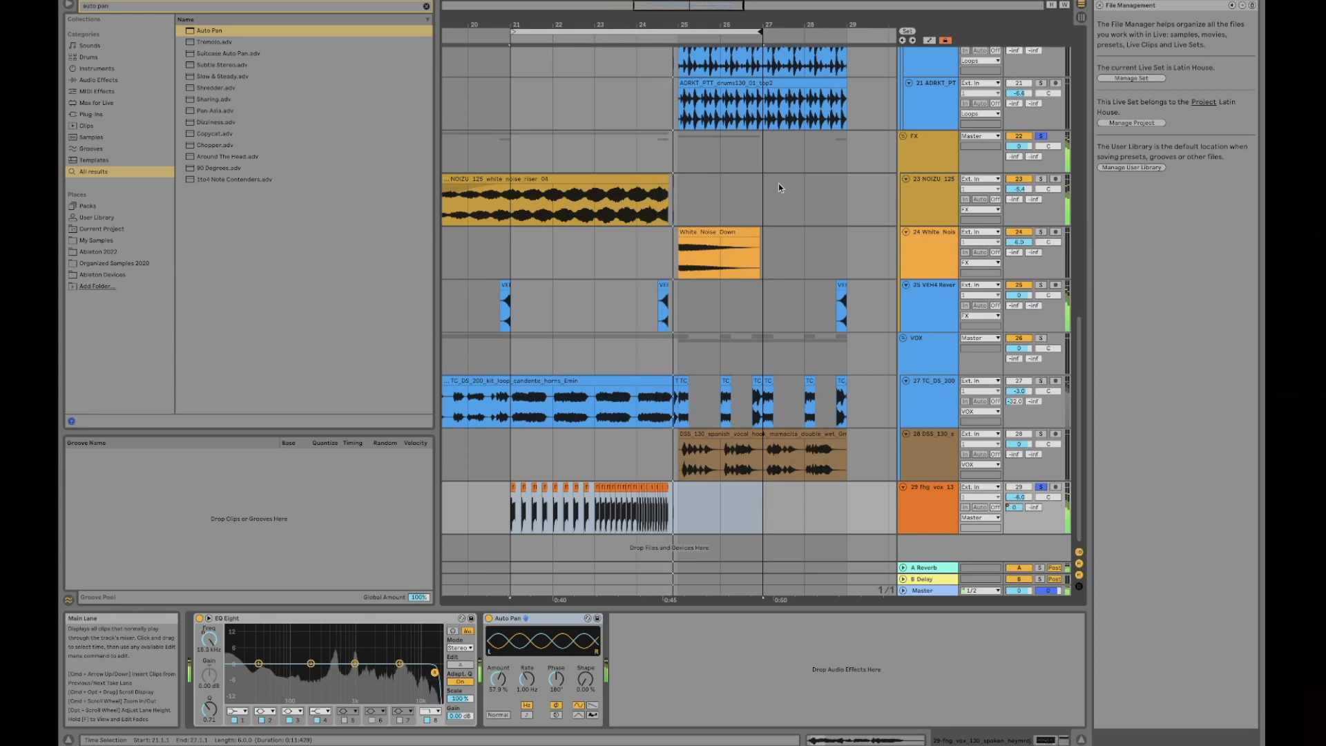
scroll(778, 184, up, 10)
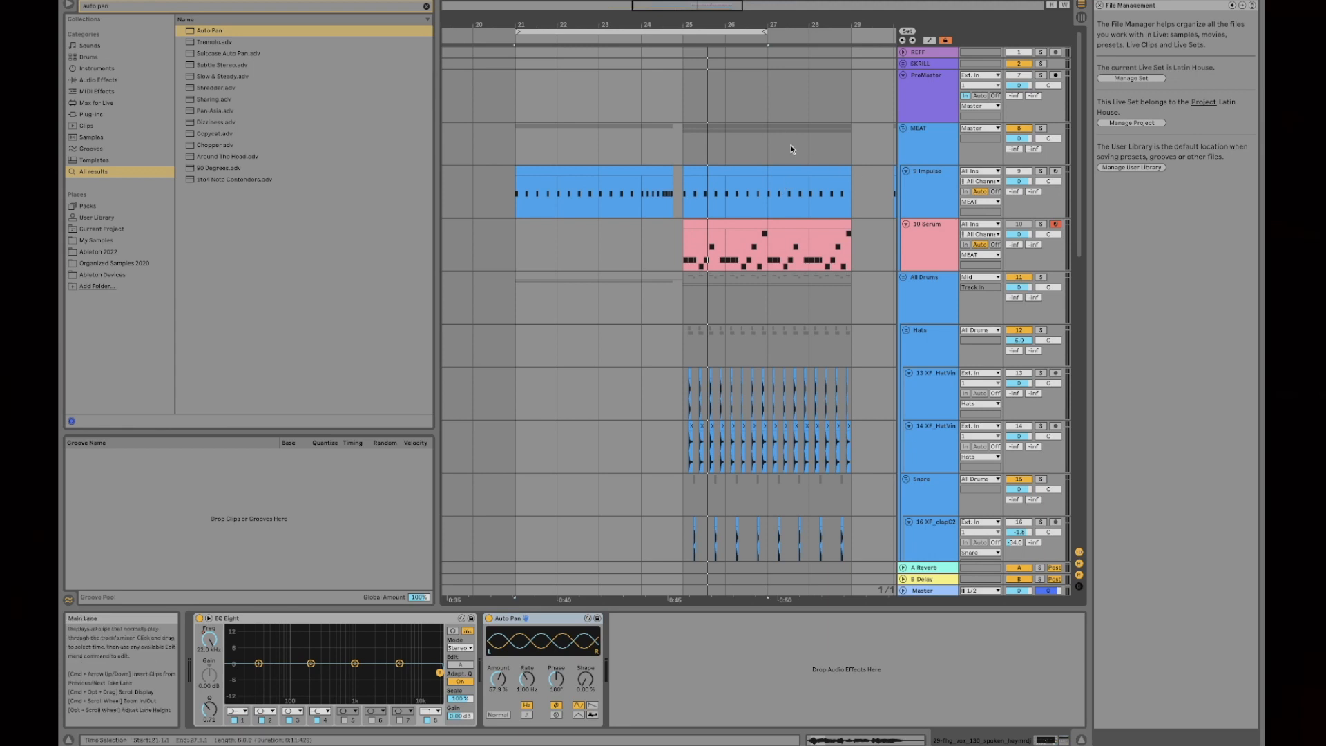
scroll(823, 218, down, 10)
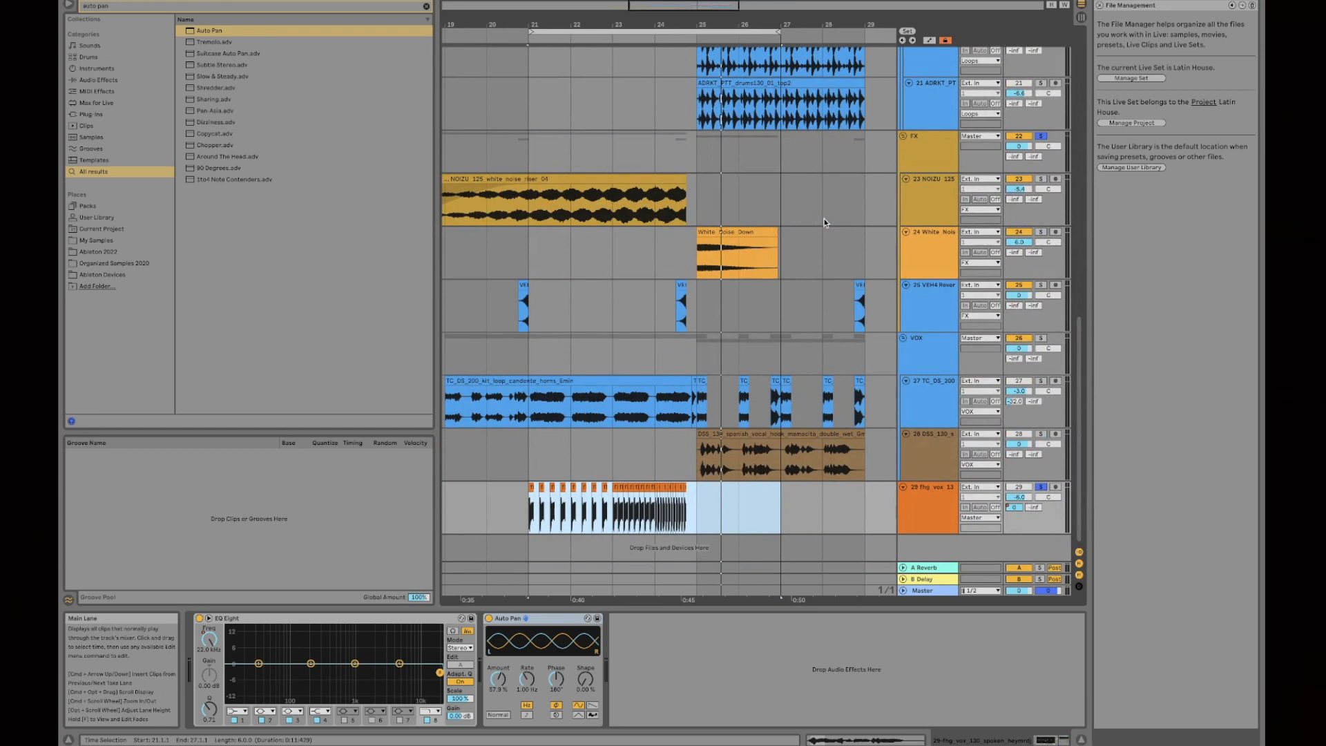
scroll(823, 219, up, 10)
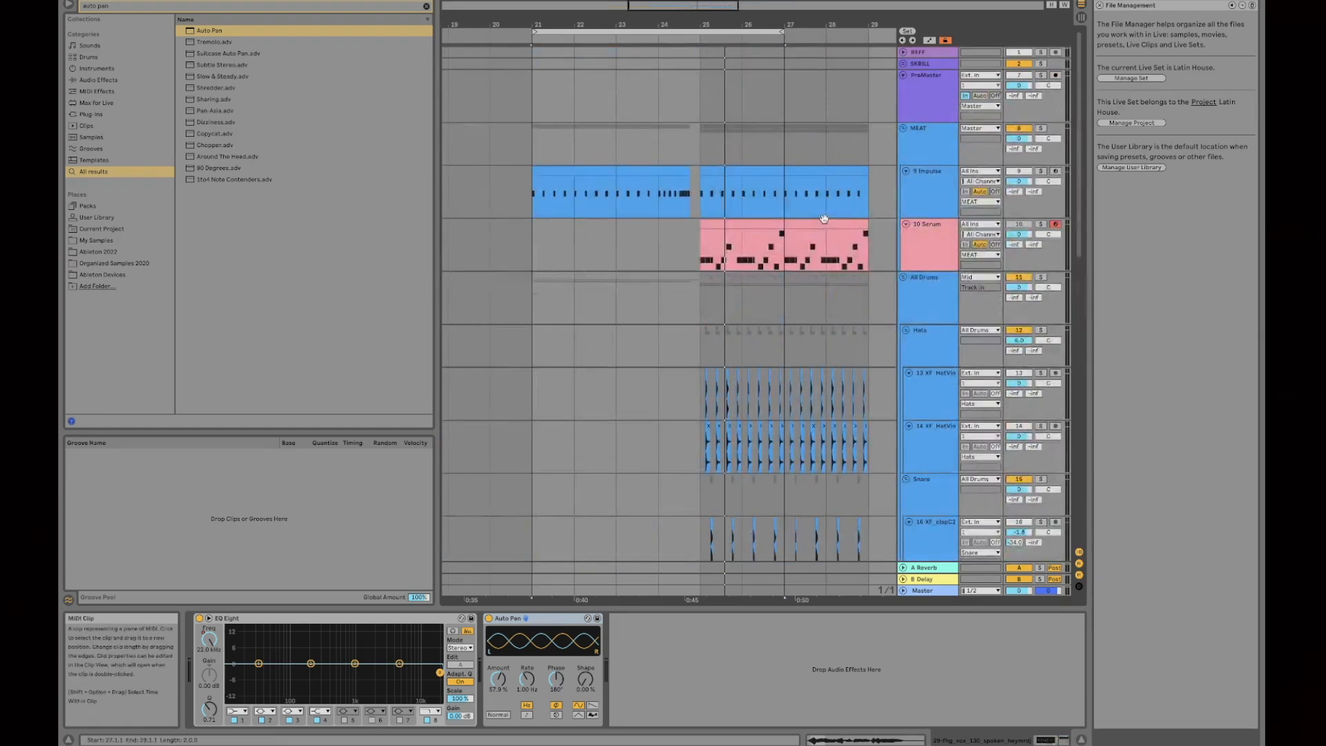
drag(670, 31, 768, 15)
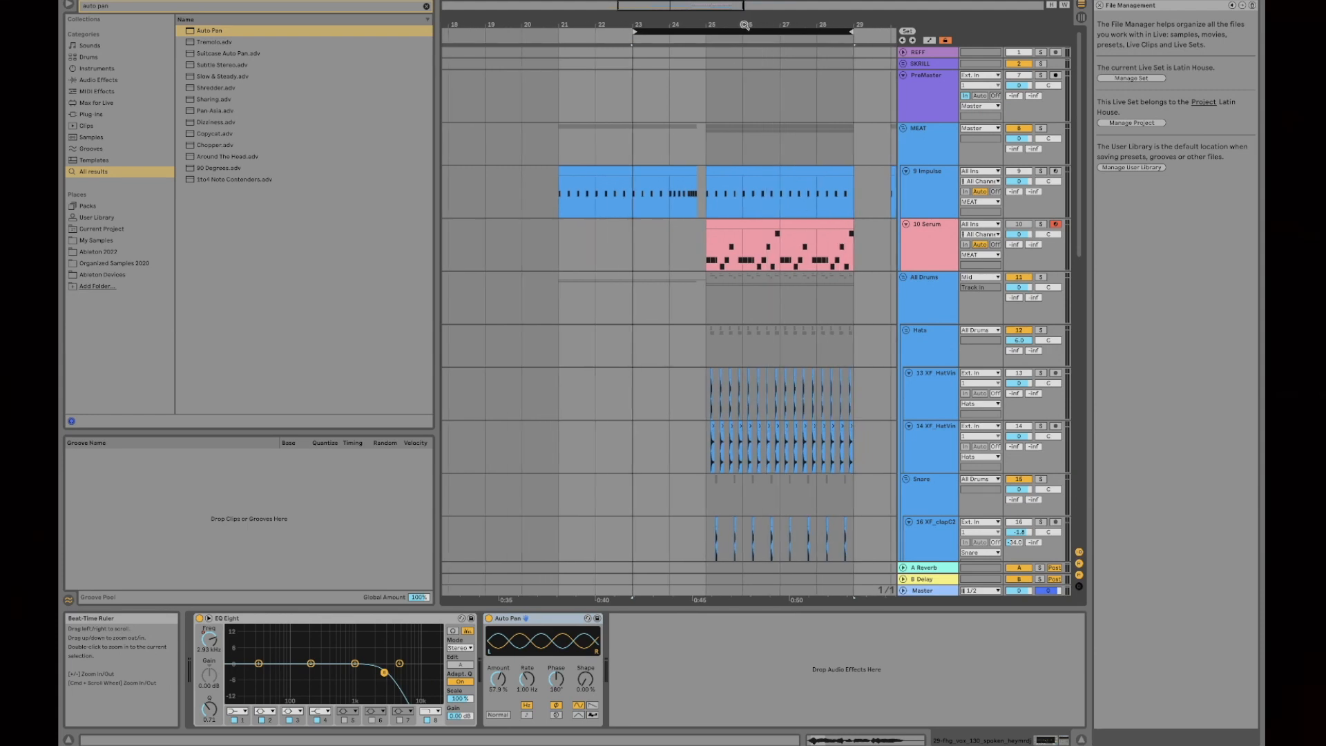
drag(636, 31, 560, 32)
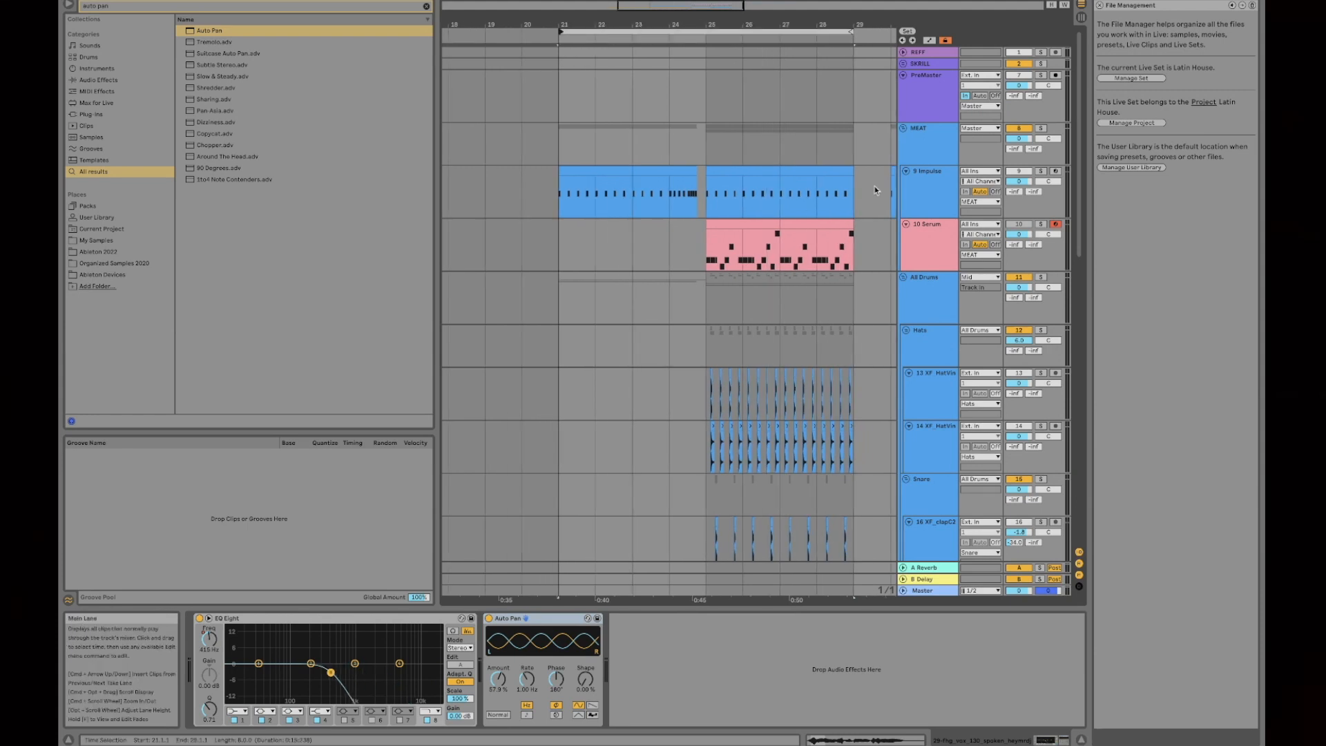
- Clear the track solos and play the arrangement from bar 21 with the drums, FX and vocals together
click(1040, 225)
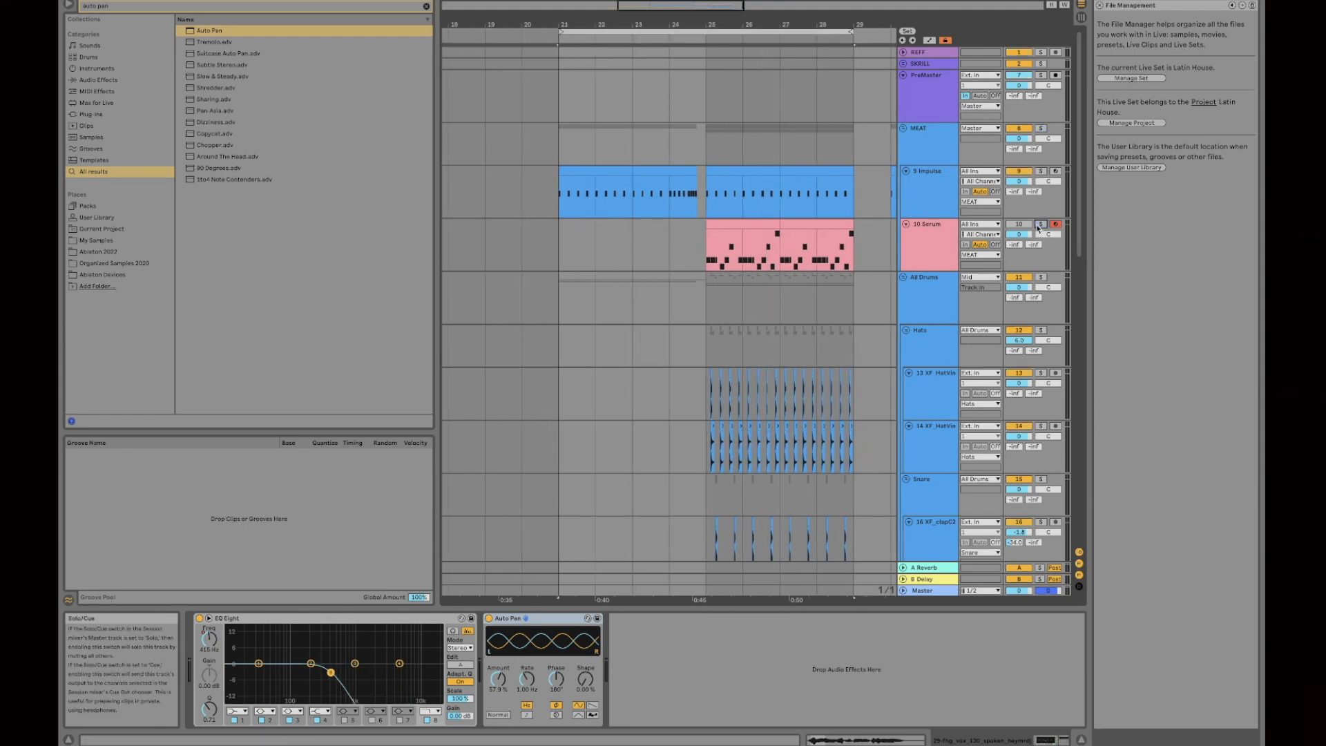
scroll(779, 217, down, 10)
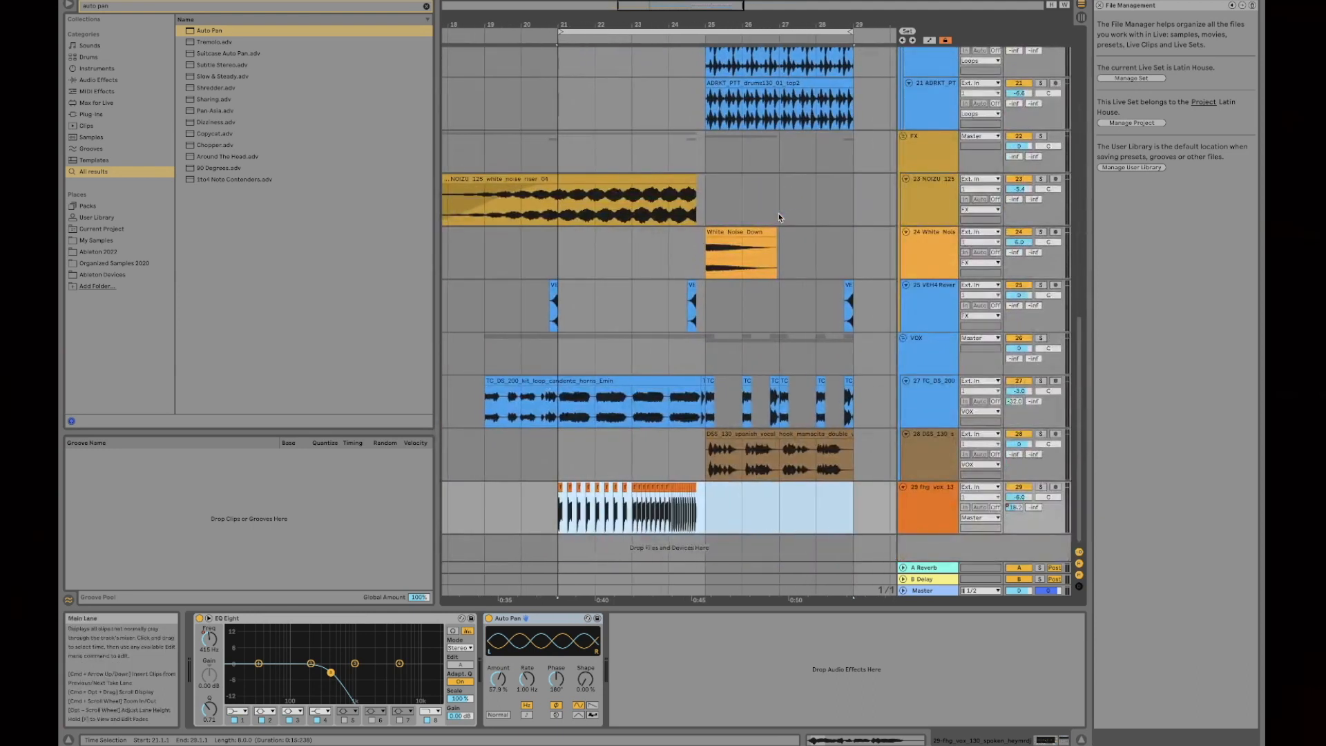
scroll(779, 216, up, 10)
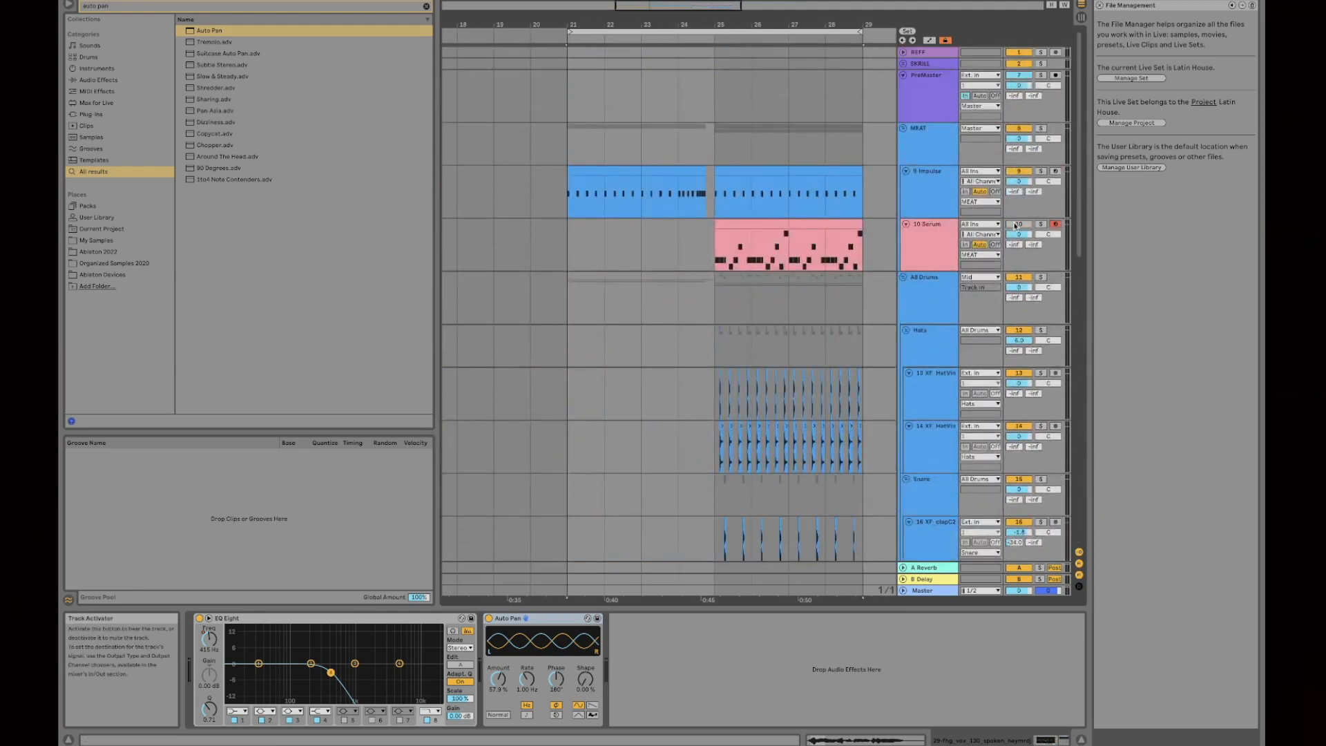
click(638, 247)
click(571, 238)
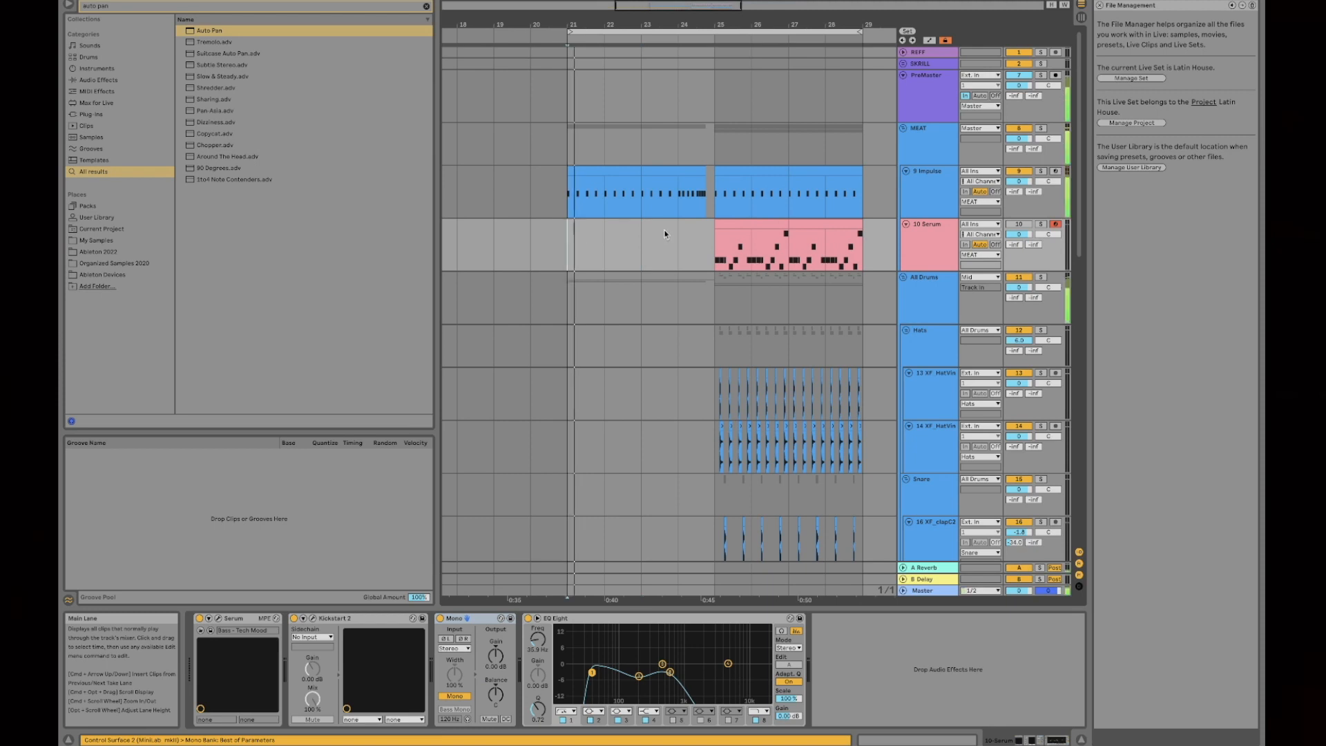
scroll(835, 213, down, 10)
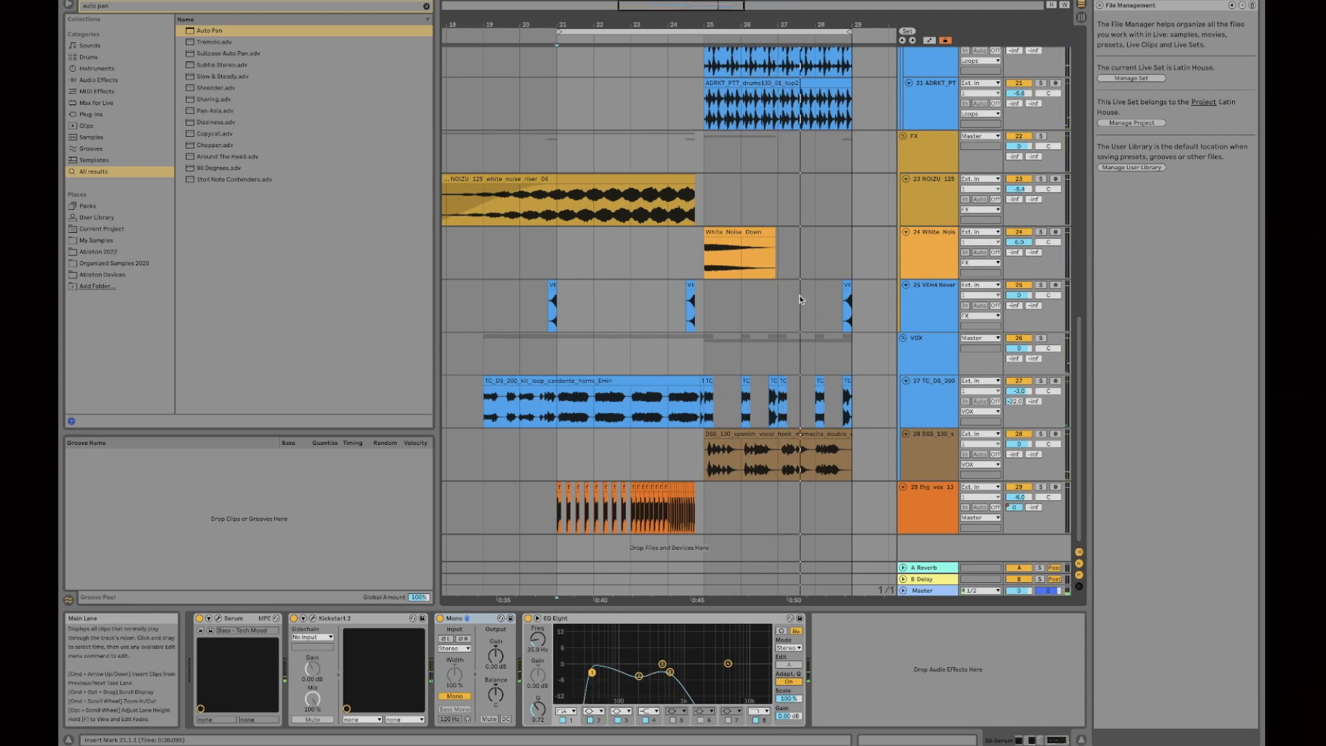
- Move the arrangement loop start to bar 25 and select the long horns loop clip on the TC_DS_200 track
drag(731, 25, 603, 58)
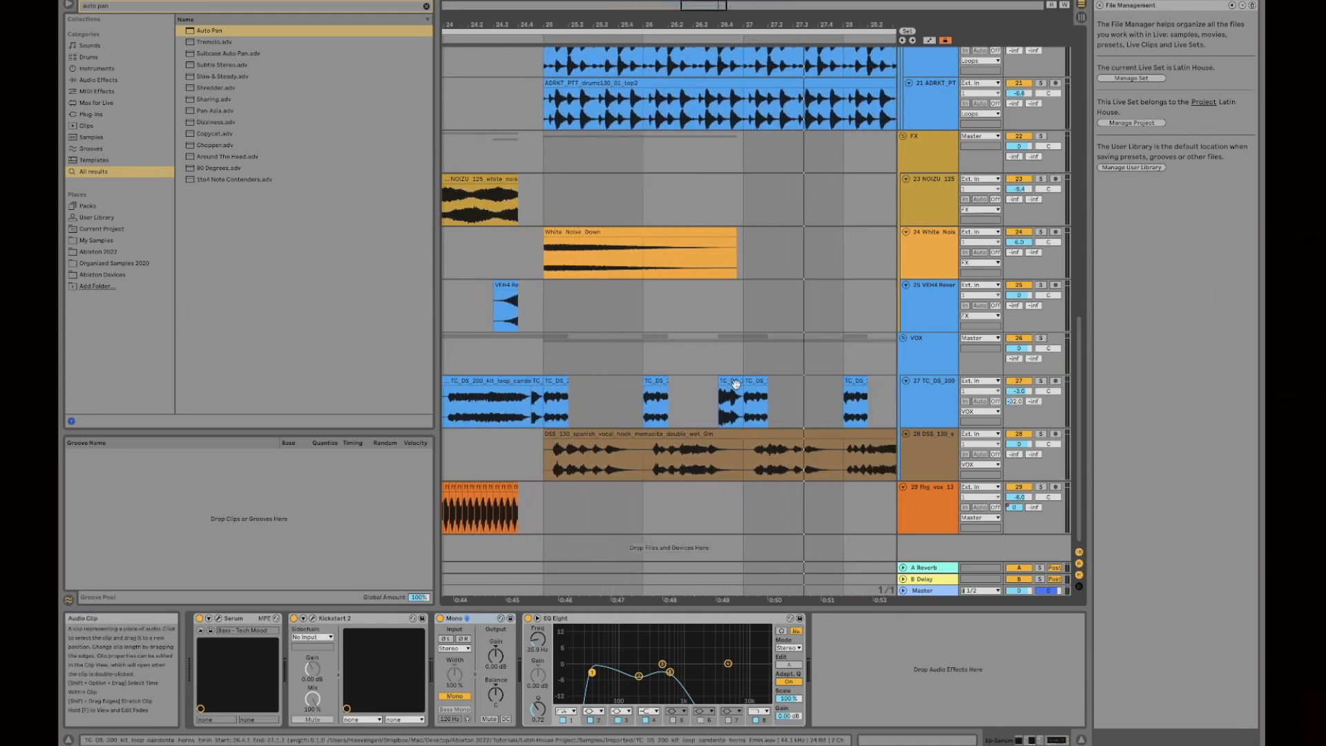
drag(785, 24, 766, 3)
drag(559, 33, 651, 36)
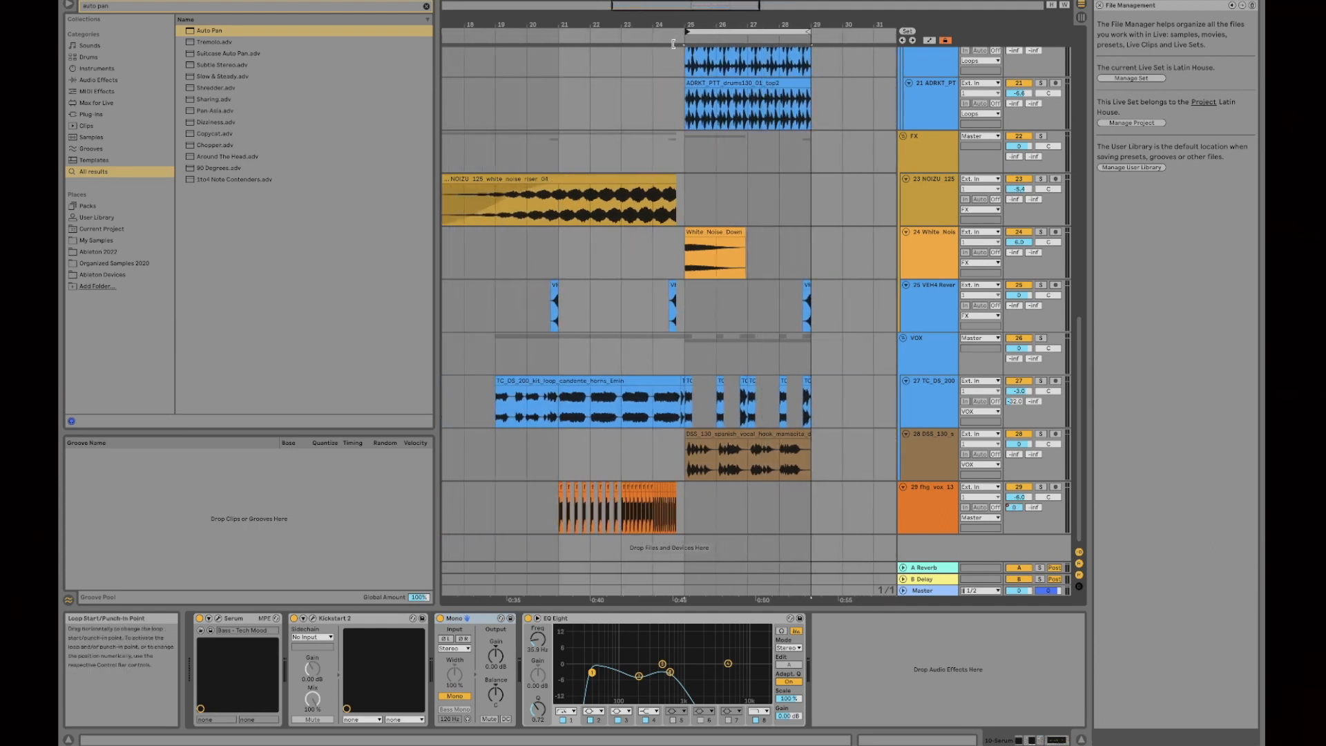
click(624, 384)
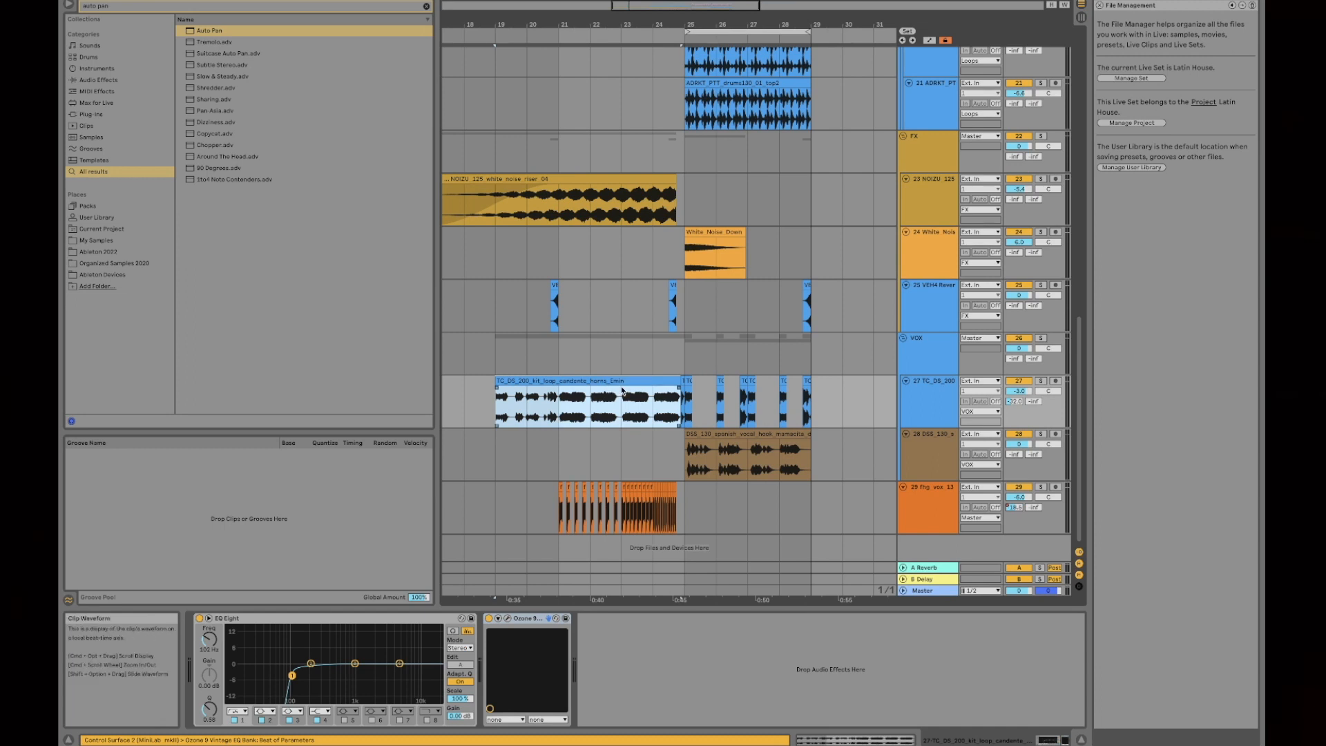
- Consolidate the Serum track's MIDI clips between bars 25 and 29 into a single clip and place the insert marker at bar 25
scroll(853, 319, up, 10)
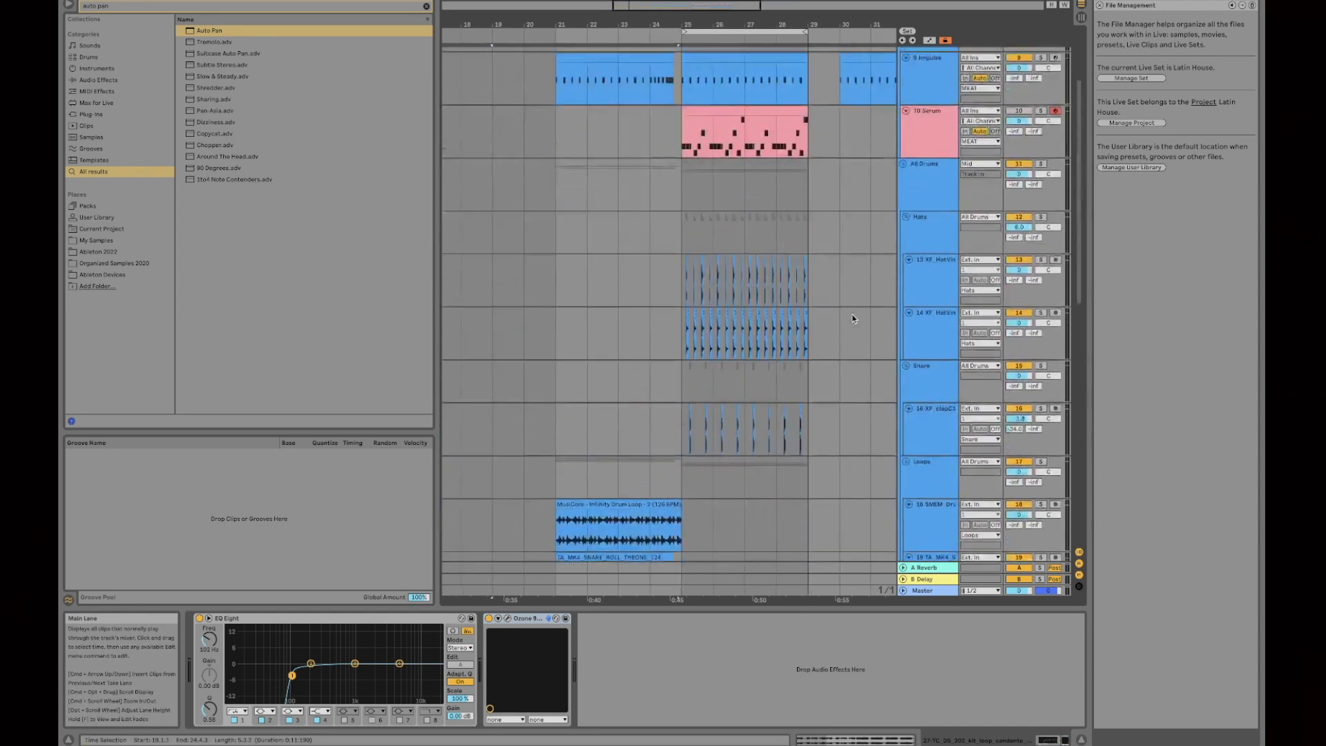
scroll(854, 319, up, 3)
scroll(842, 276, down, 8)
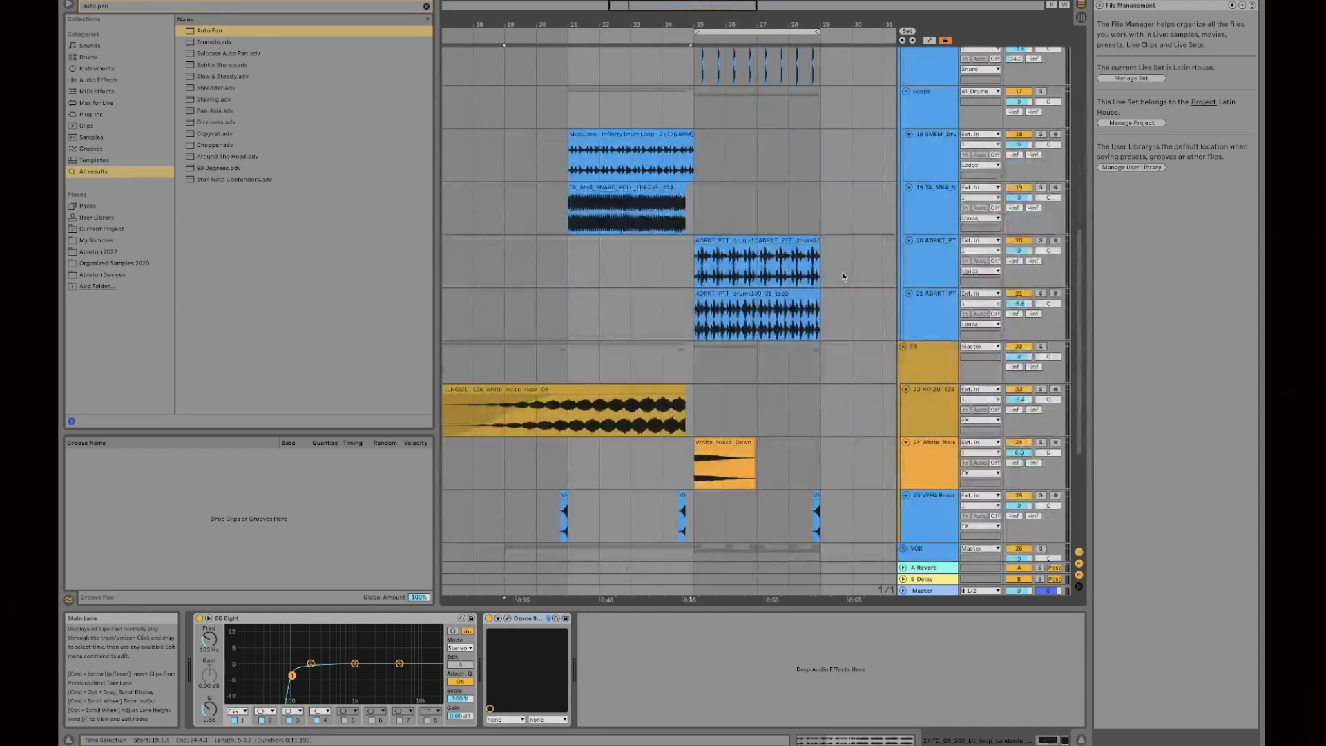
scroll(842, 277, down, 5)
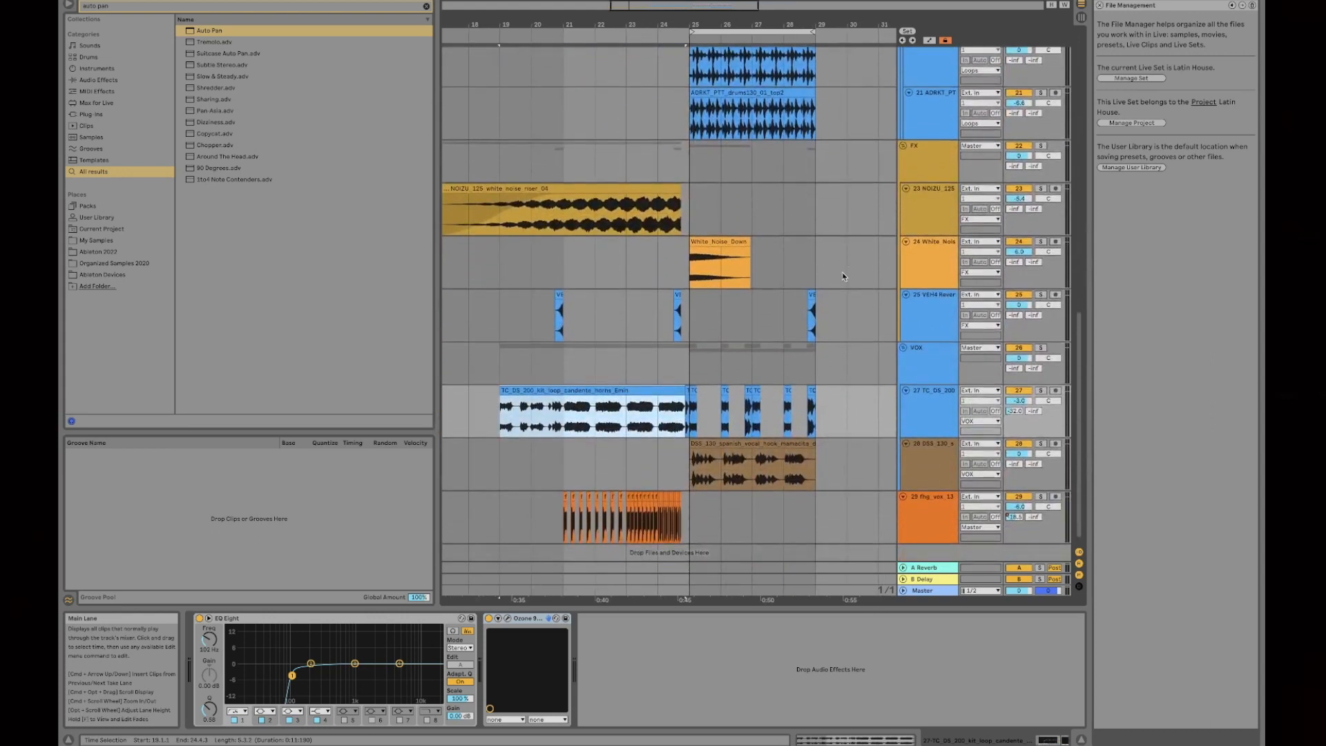
scroll(843, 276, up, 10)
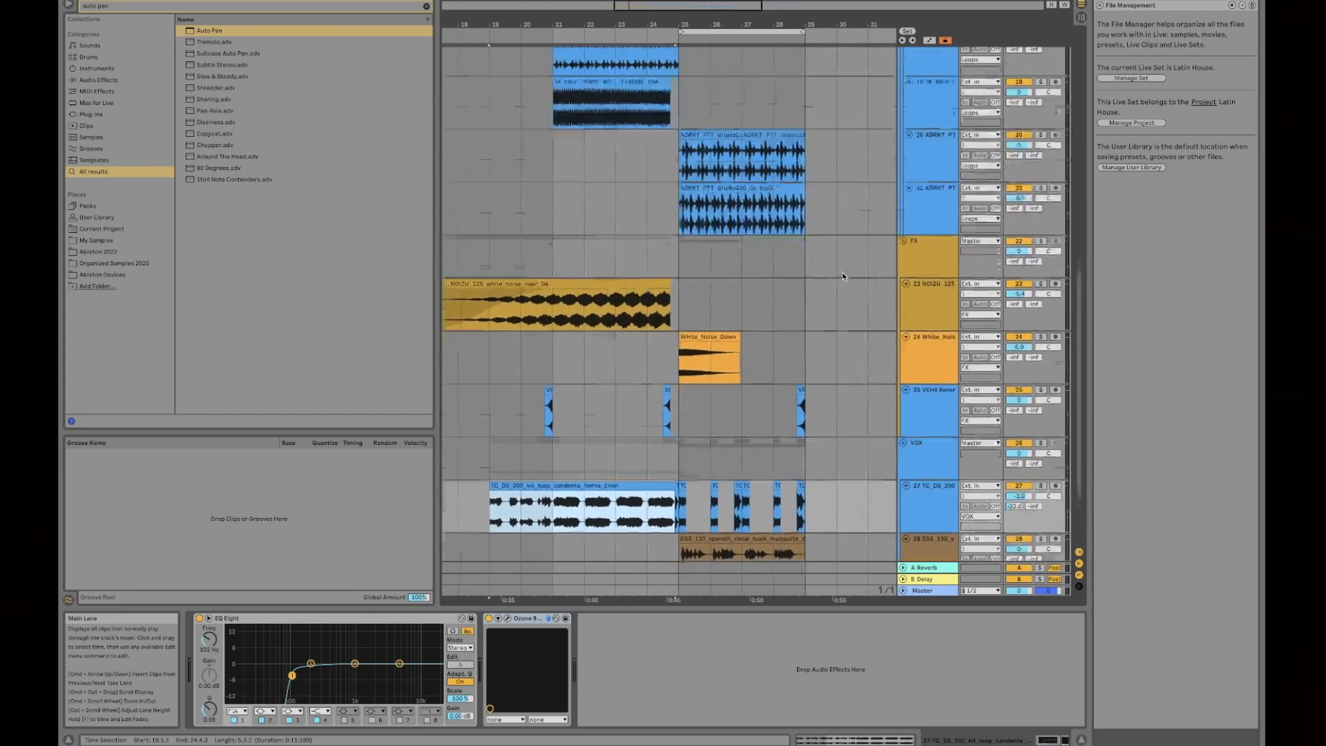
double_click(742, 223)
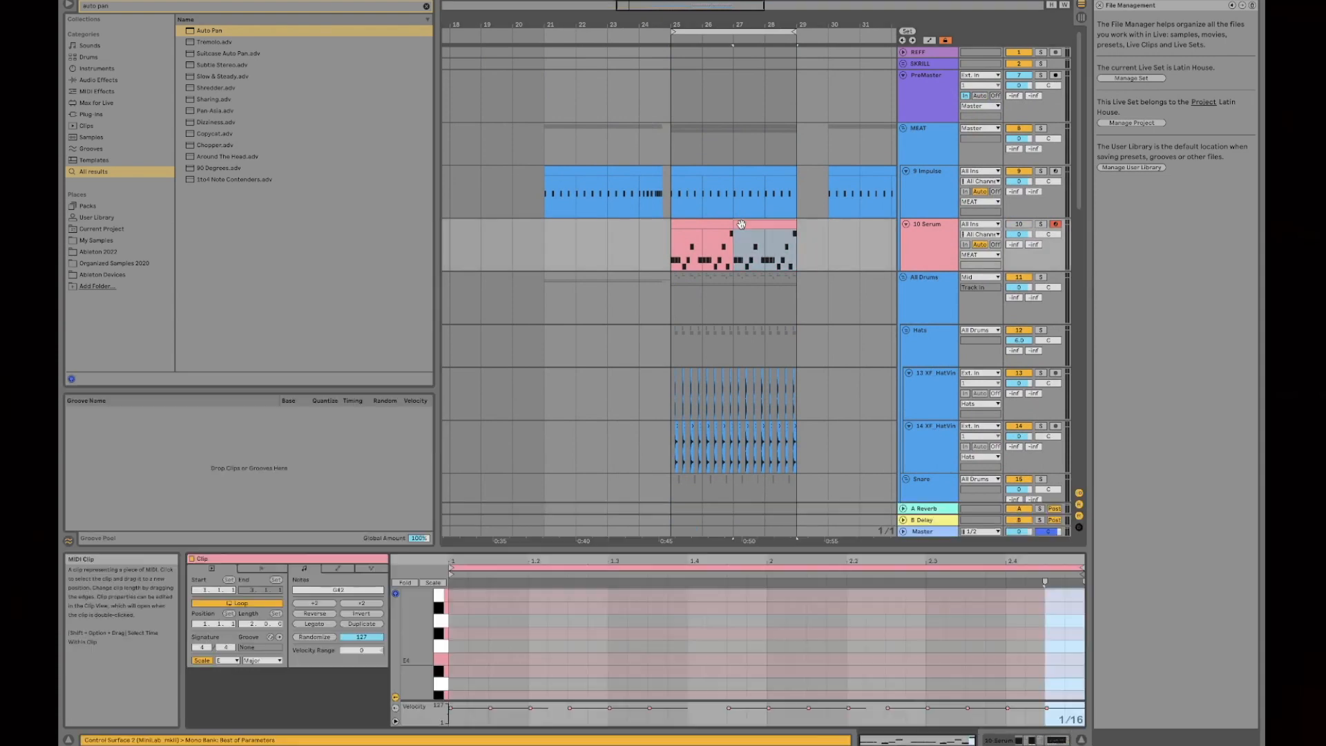
drag(676, 253, 792, 255)
right_click(762, 223)
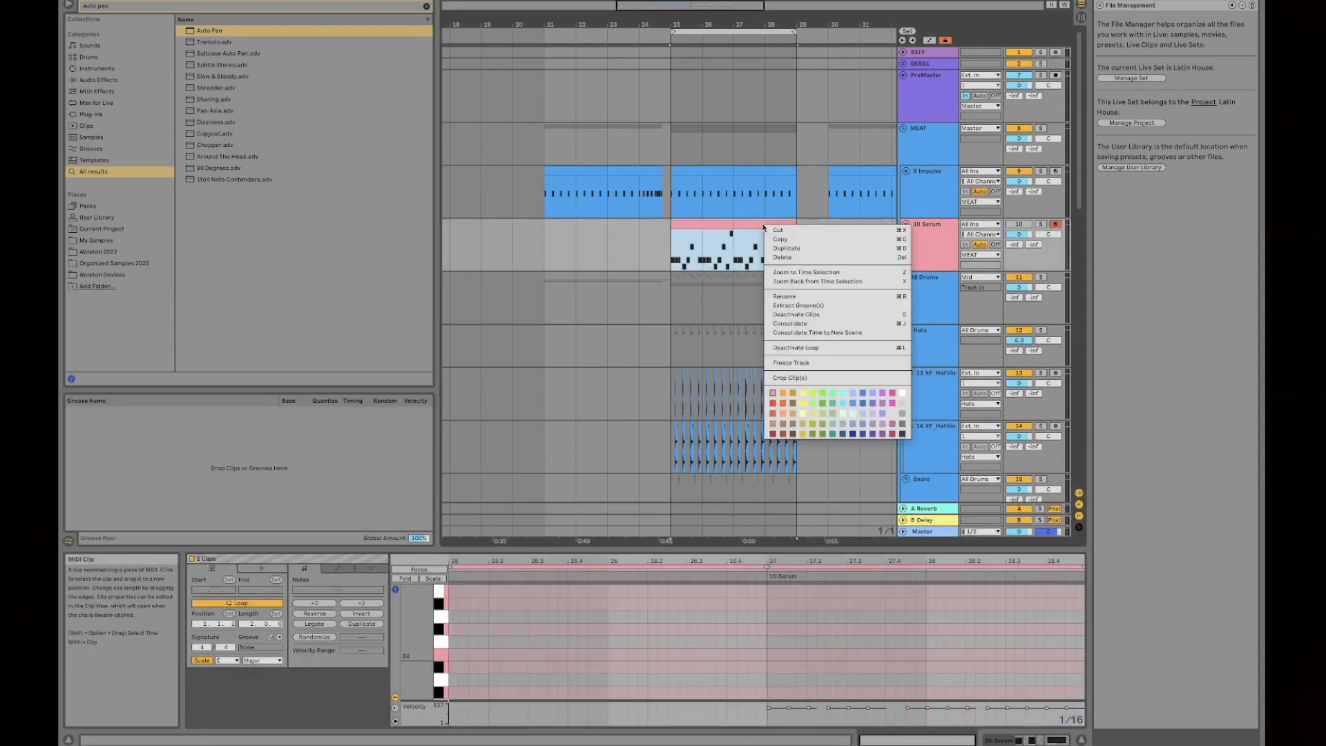
click(797, 325)
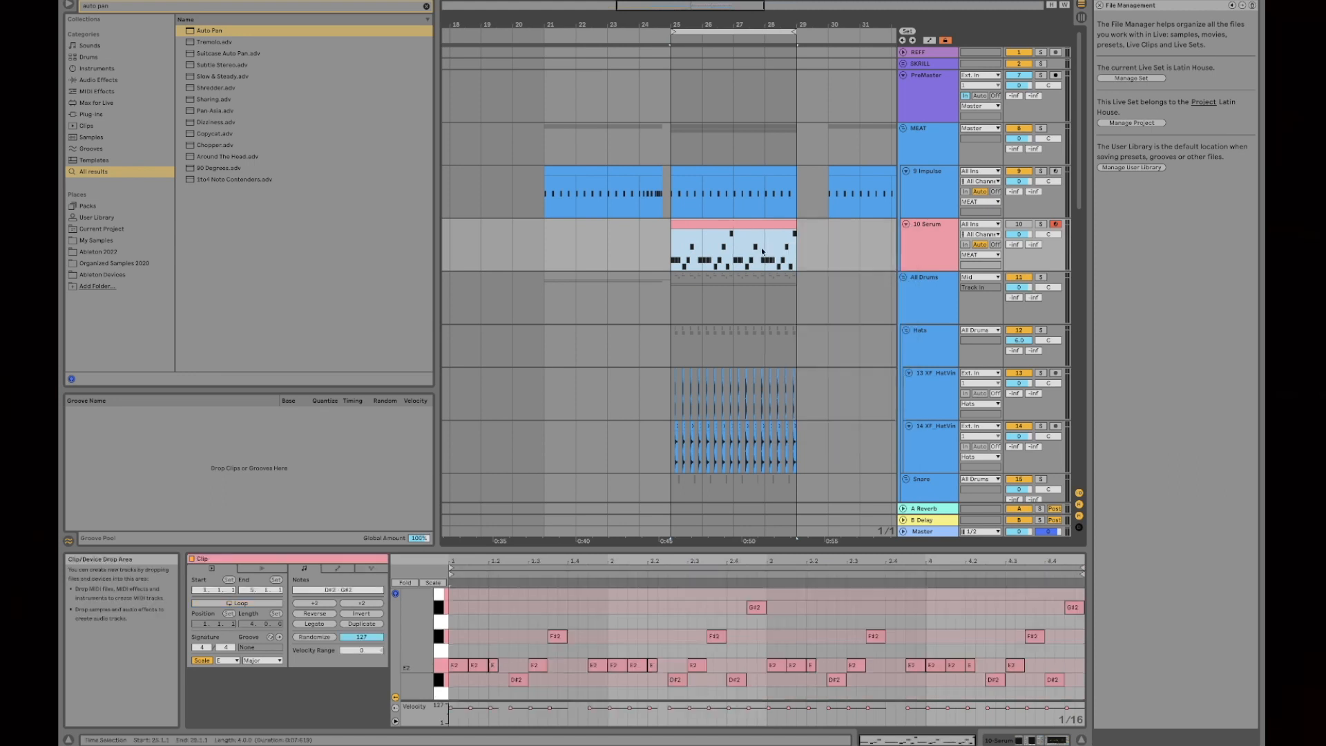
click(671, 258)
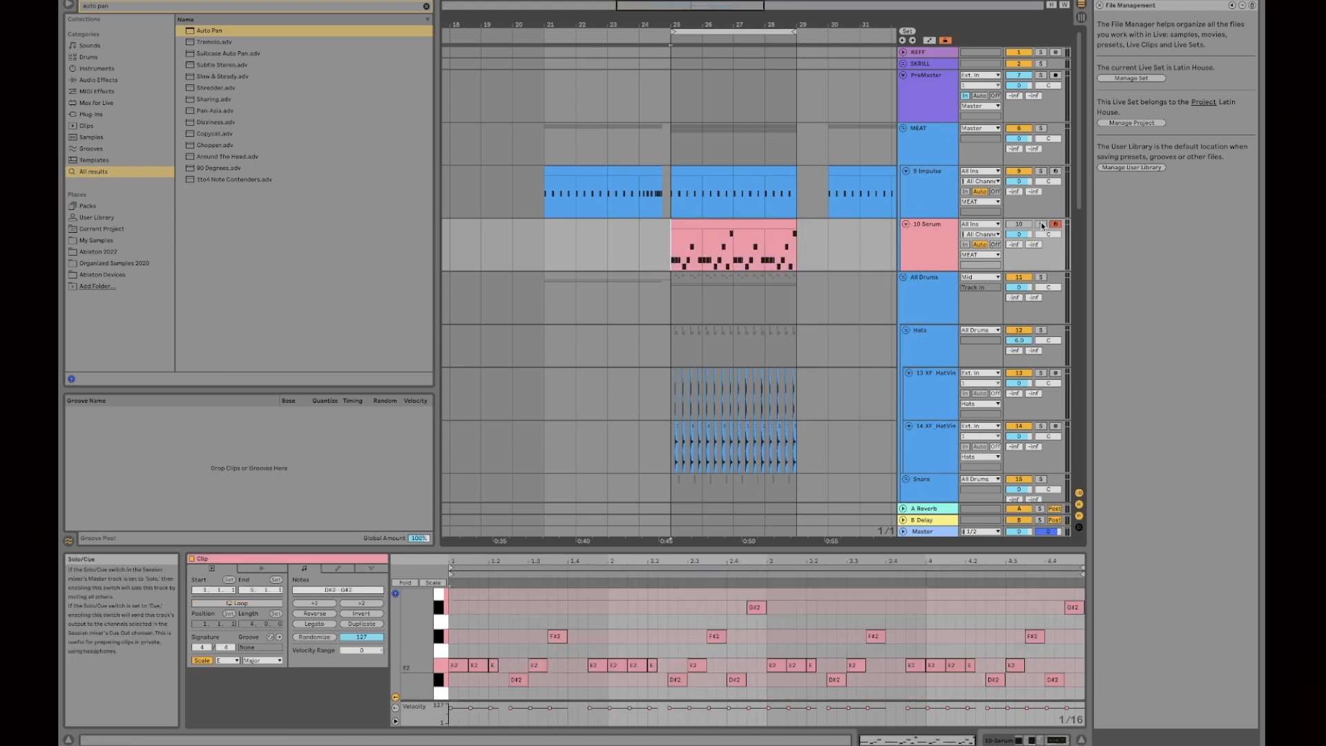
- Open the Serum track's bass clip for note viewing and shorten the arrangement loop to bars 25 to 27
double_click(951, 243)
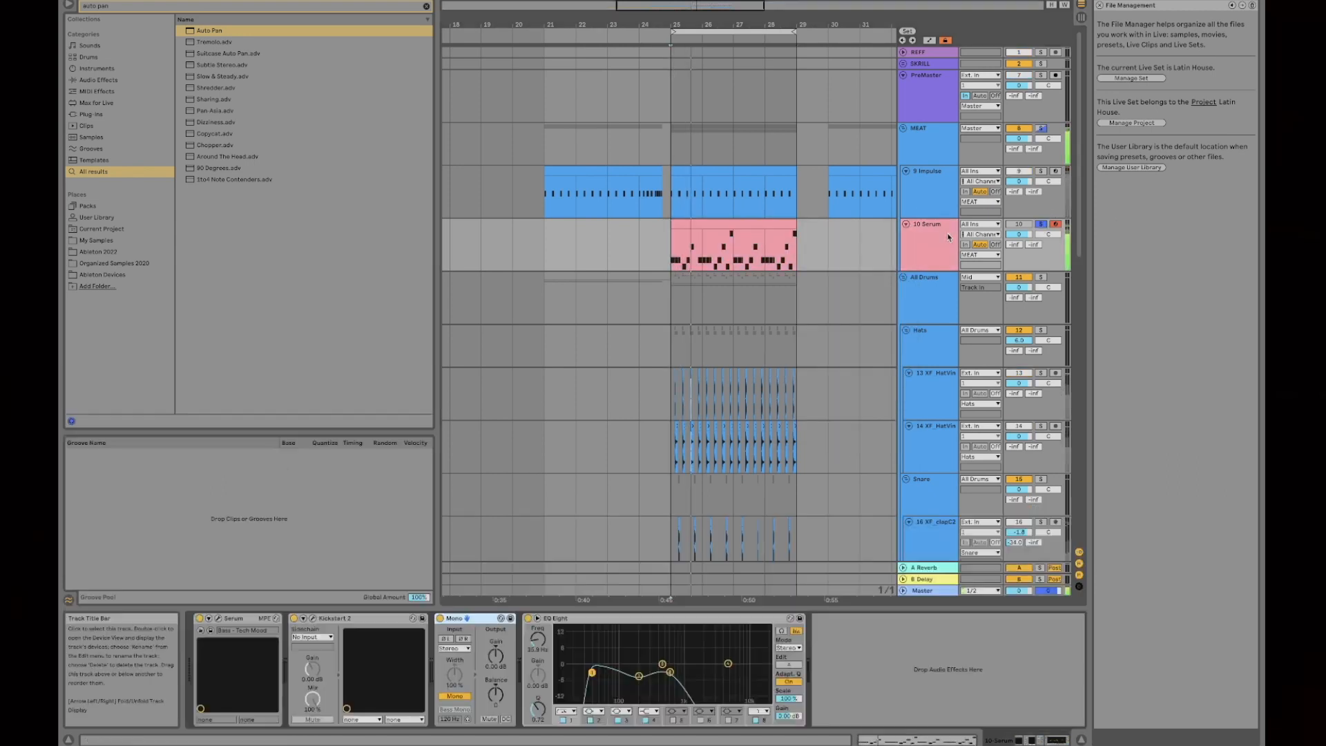
click(706, 220)
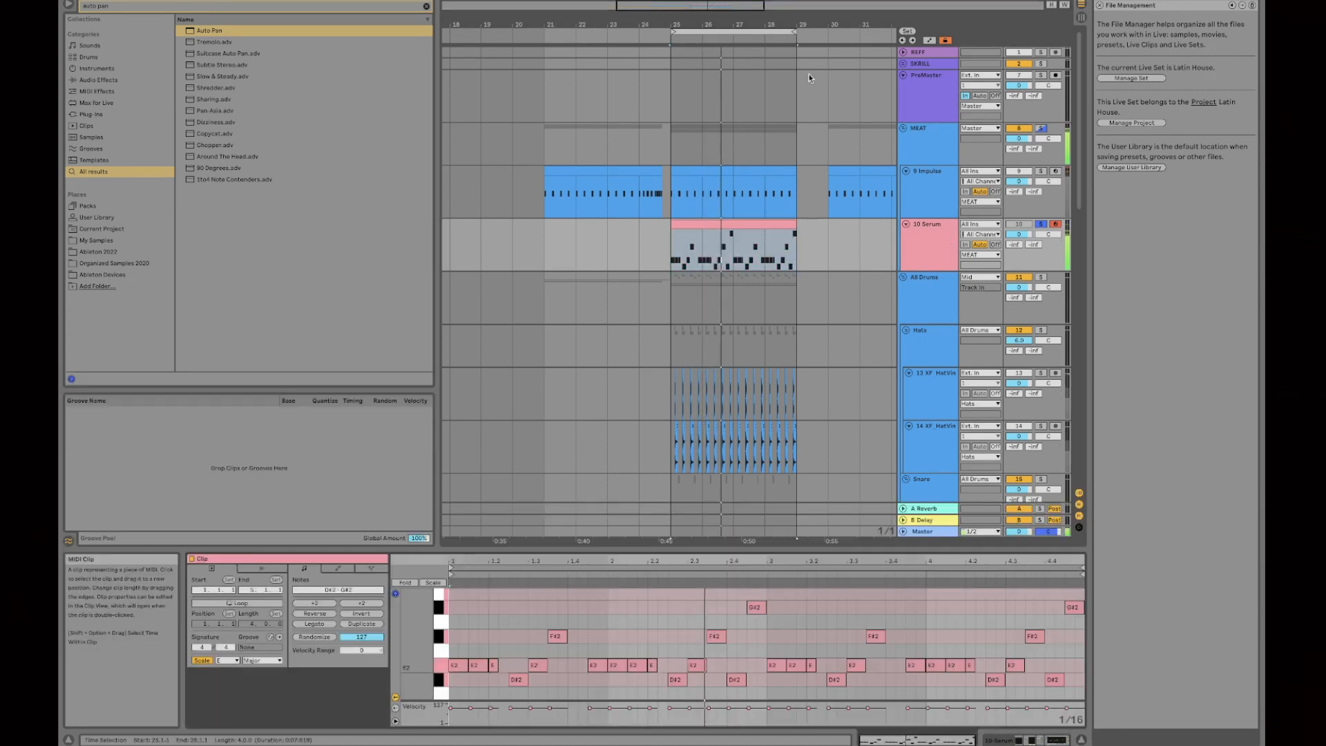
drag(793, 32, 737, 45)
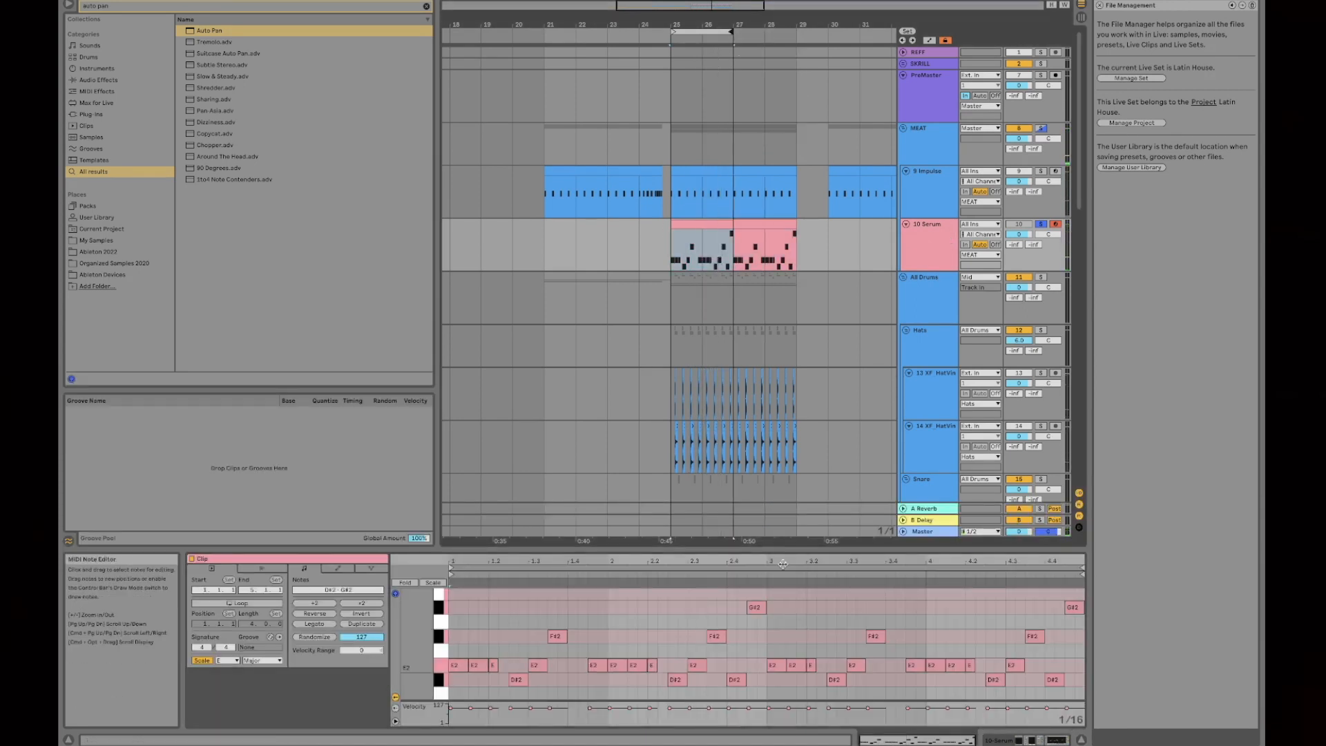
- Enlarge the note editor and play the looped Serum bass notes
drag(779, 549, 744, 168)
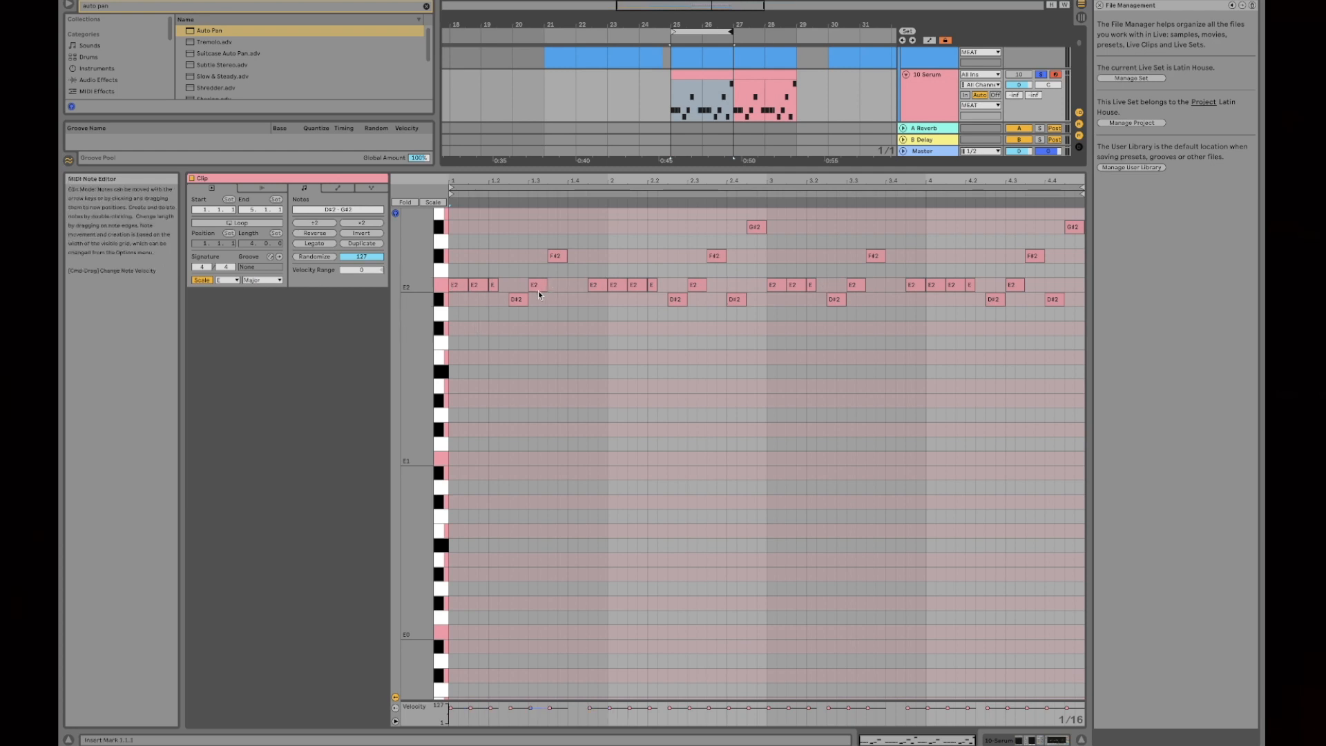
scroll(614, 286, up, 2)
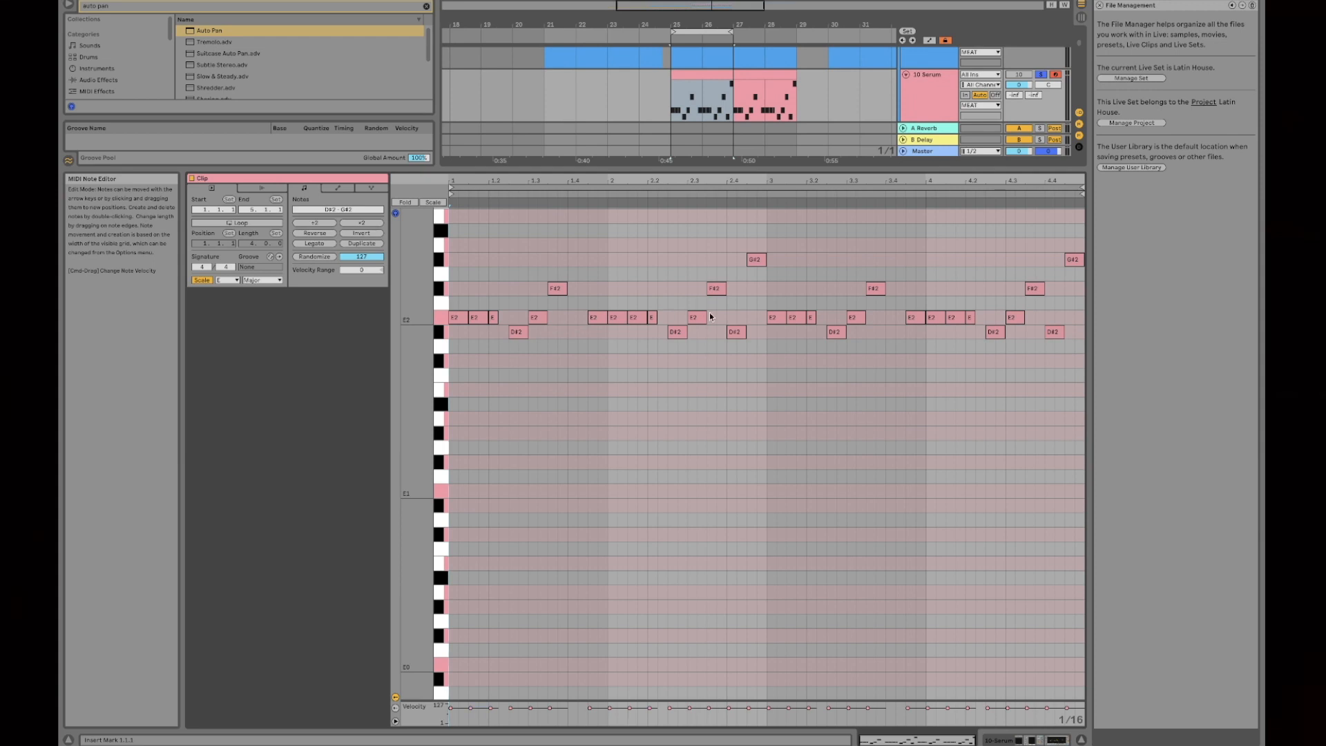
key(space)
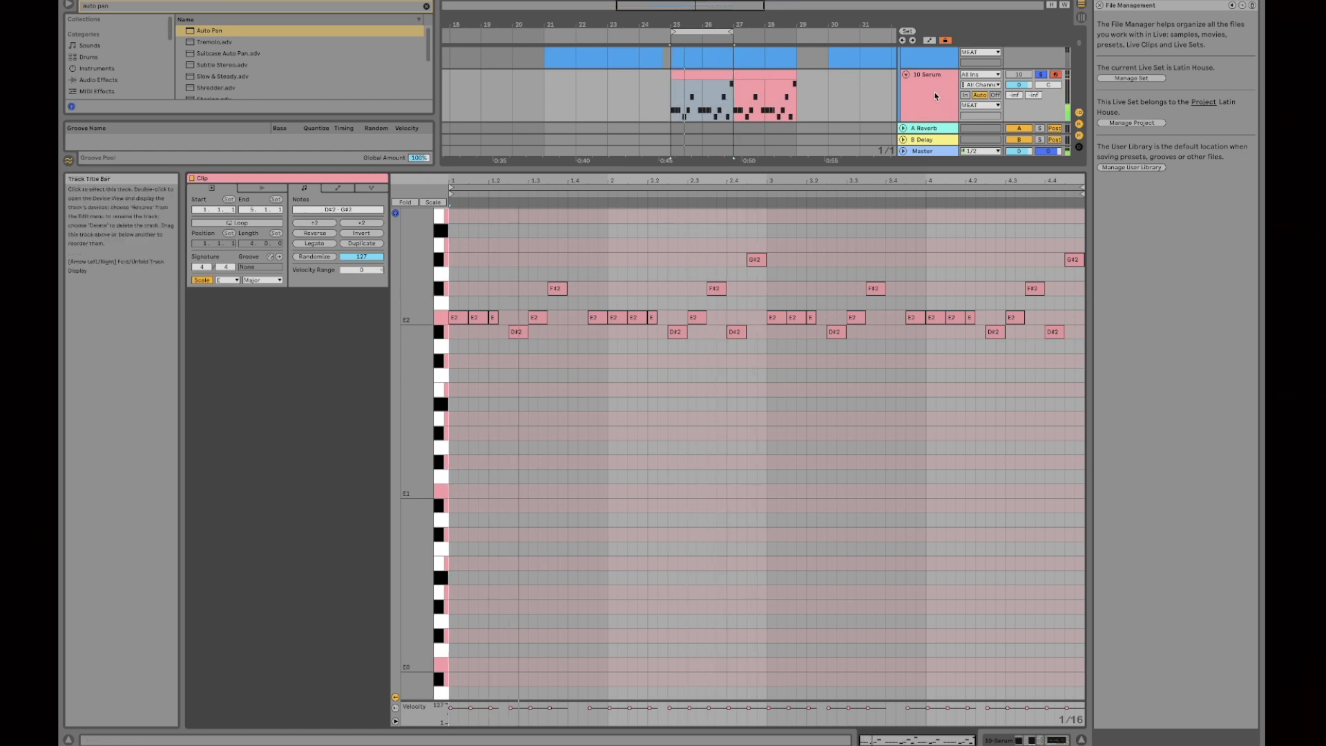
- Zoom in on the first beats of the bass clip and turn the note editor's grid off
drag(512, 180, 512, 228)
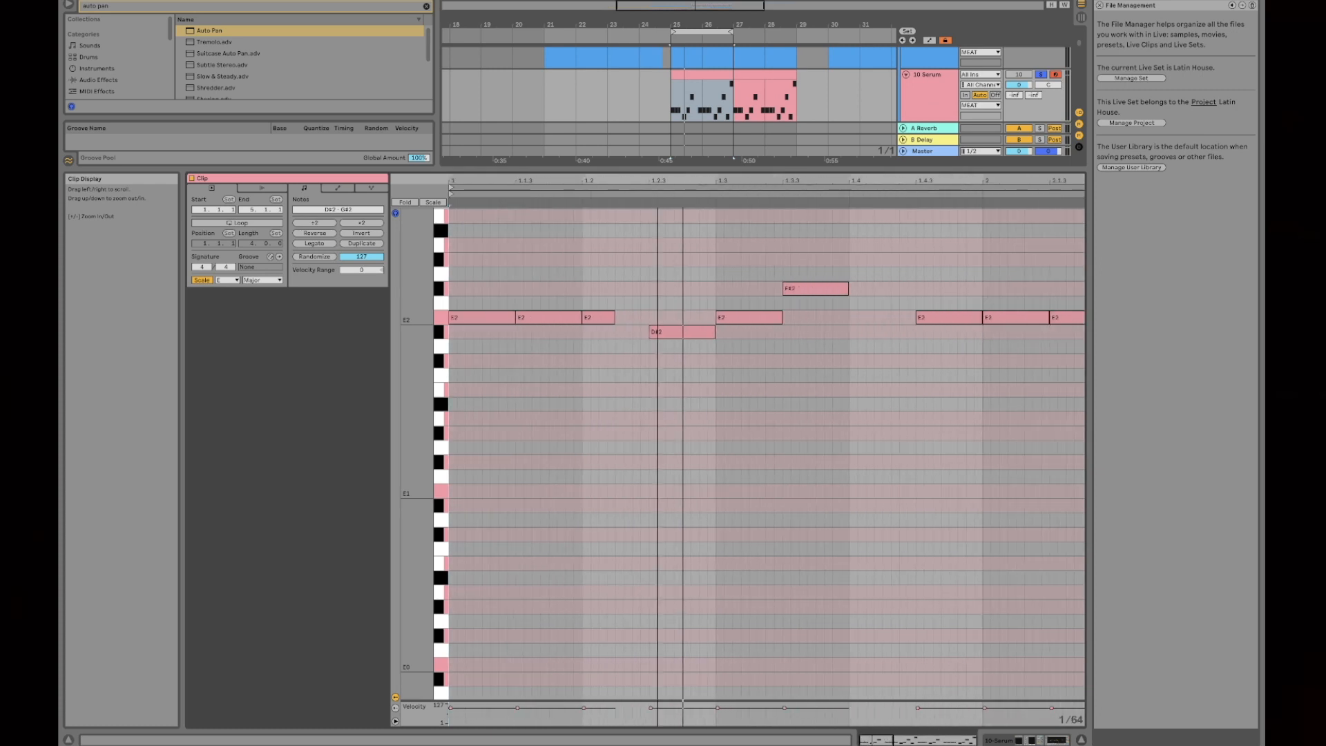
right_click(778, 263)
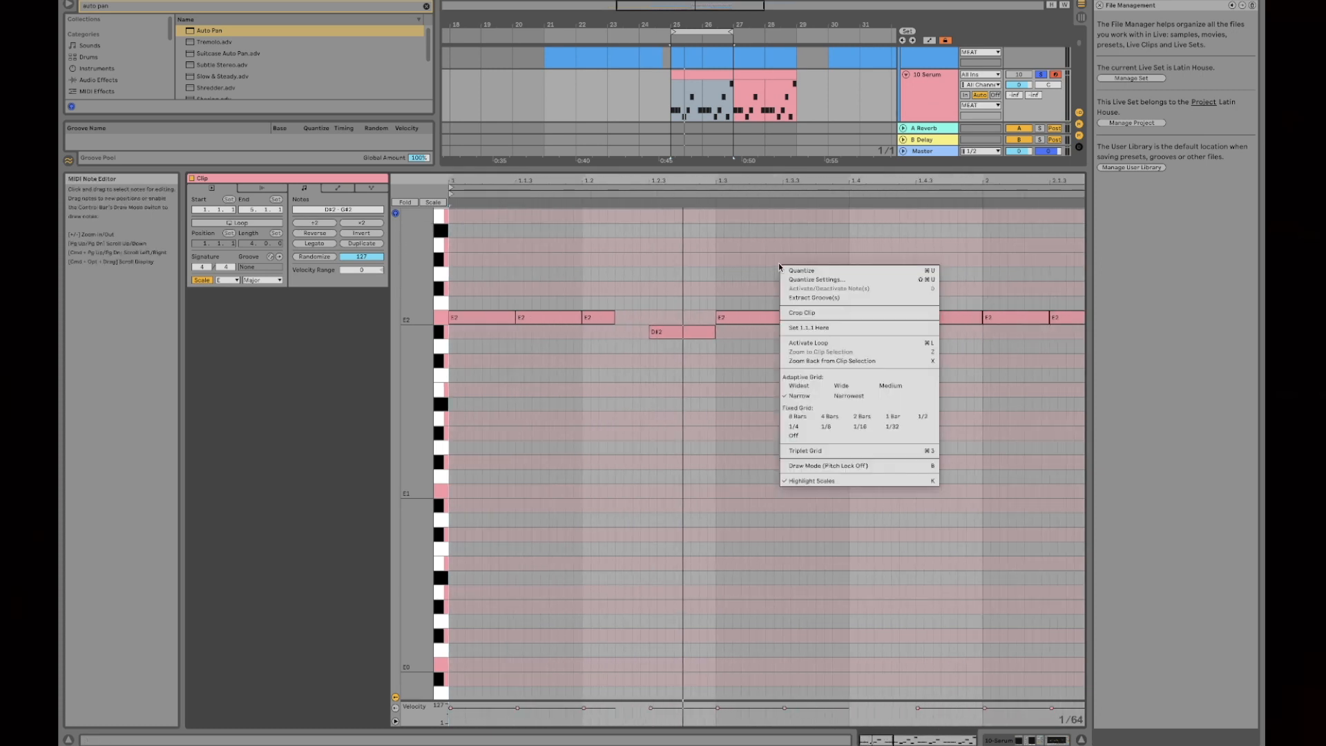
click(832, 437)
- Try nudging the E2 notes in the clip's first bar slightly off the beat, and undo the shifts
click(591, 318)
click(736, 319)
drag(735, 319, 737, 320)
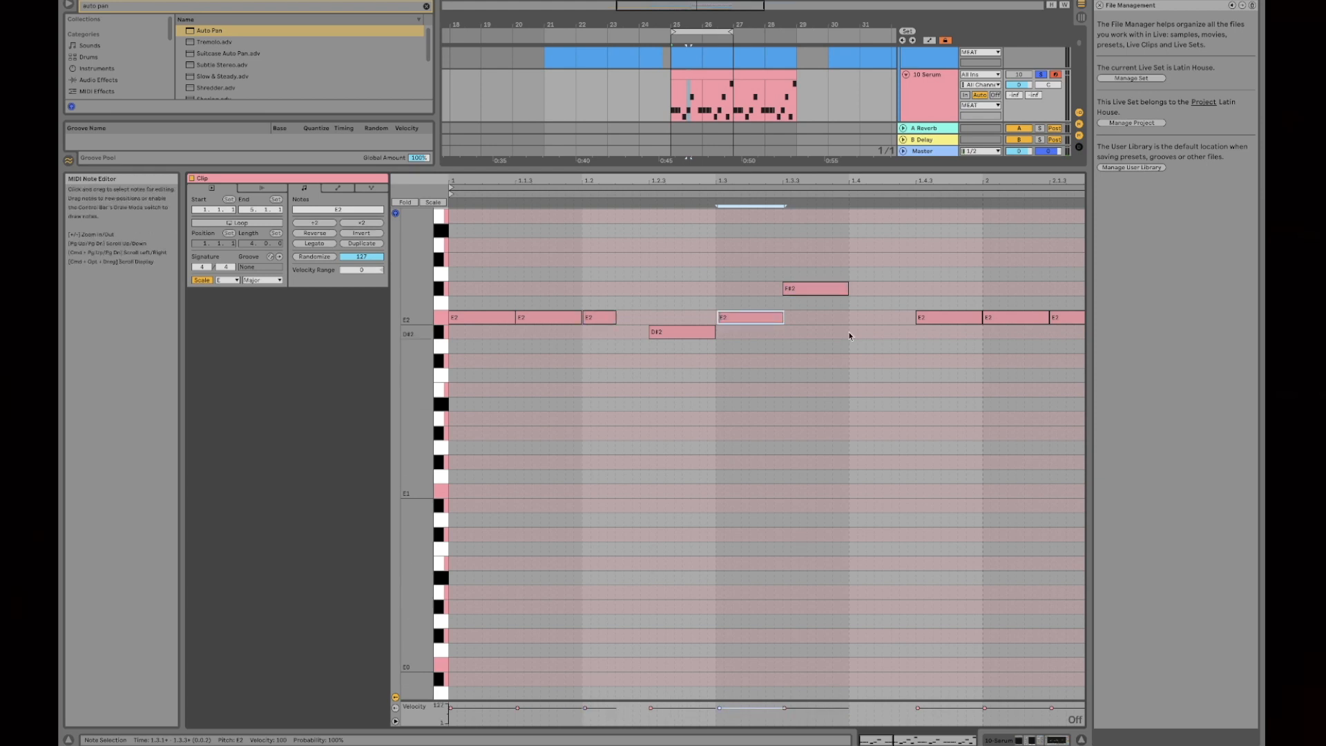
key(super+z)
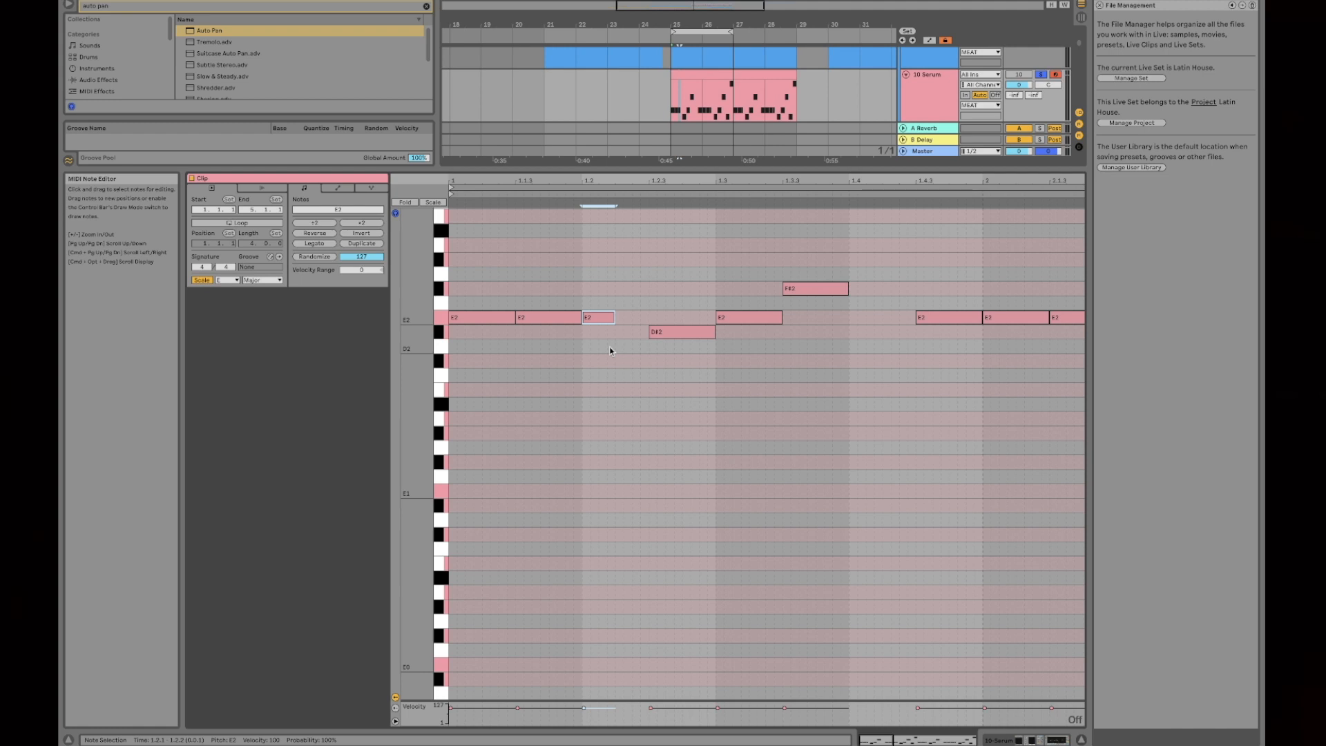
- Open the Serum plug-in from the Serum track's device chain and move its window clear of the devices
click(931, 100)
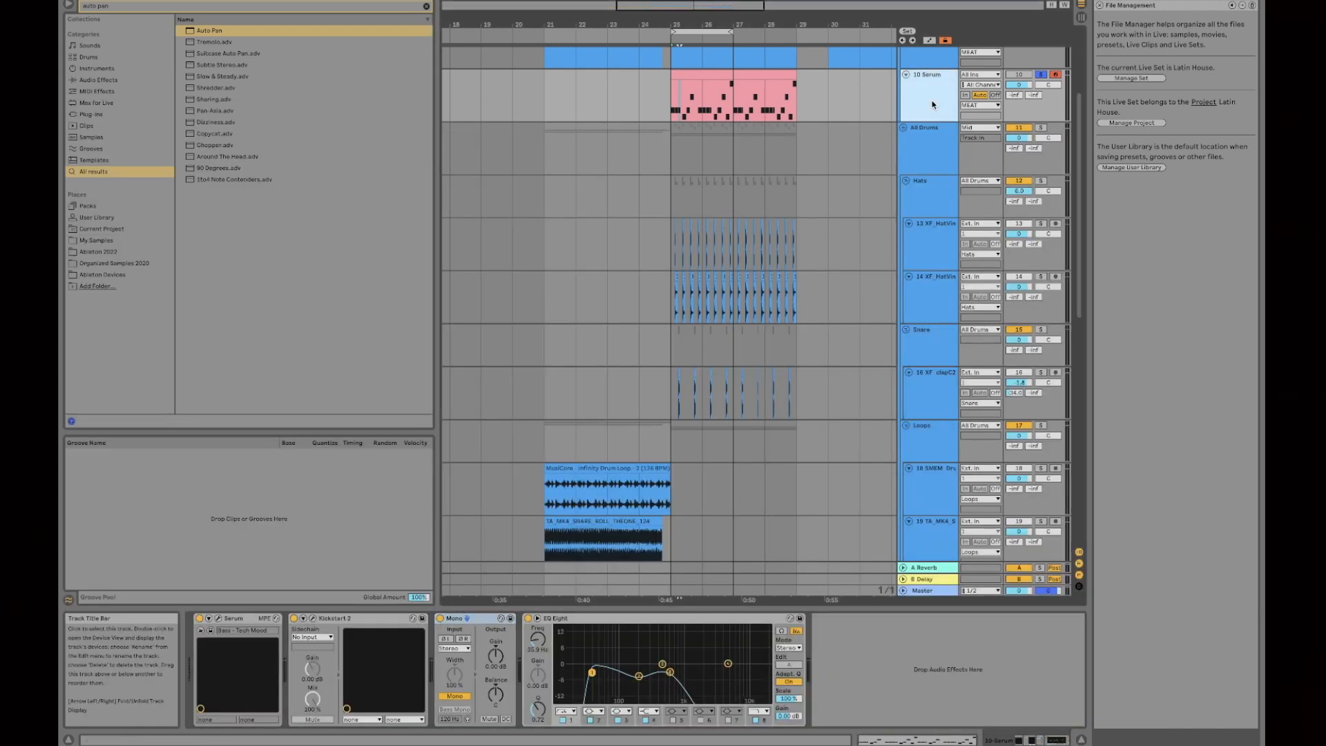
click(218, 618)
drag(461, 148, 478, 47)
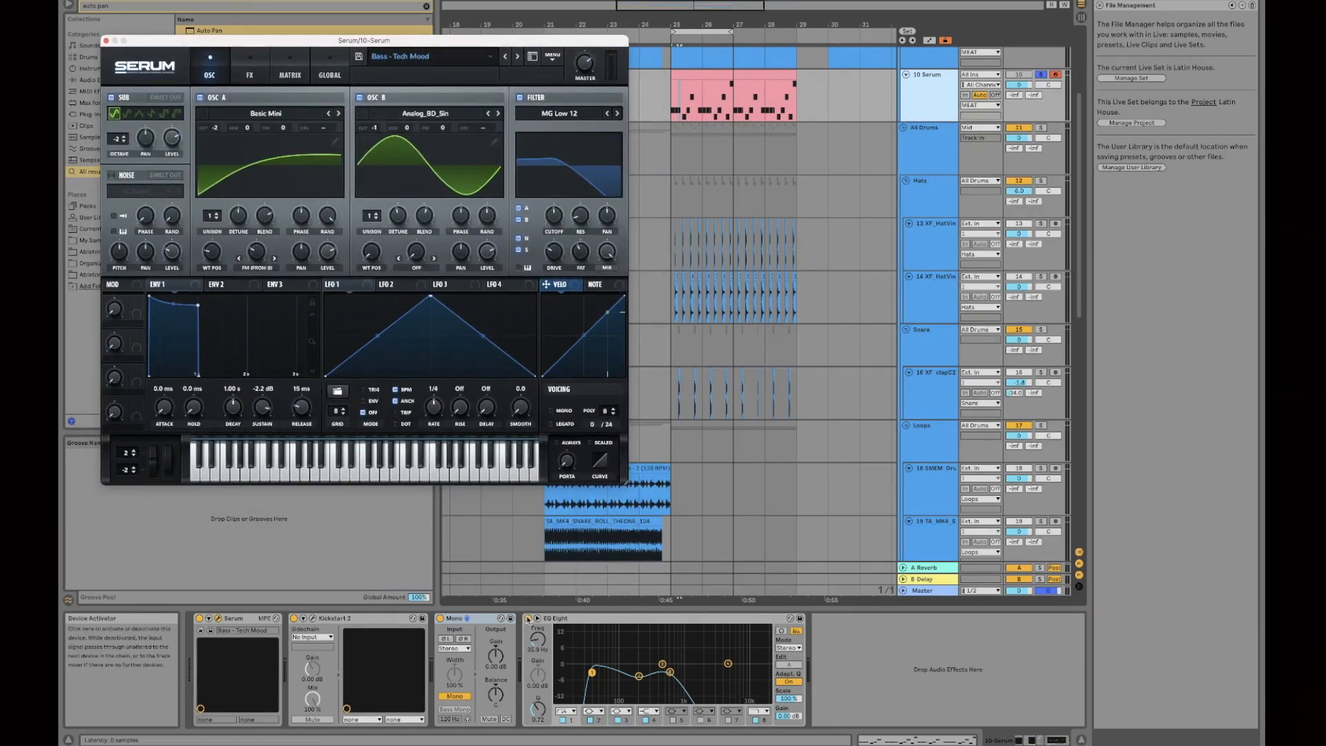
- Group Kickstart 2, Mono and EQ Eight on the Serum track into one audio effect rack
click(570, 620)
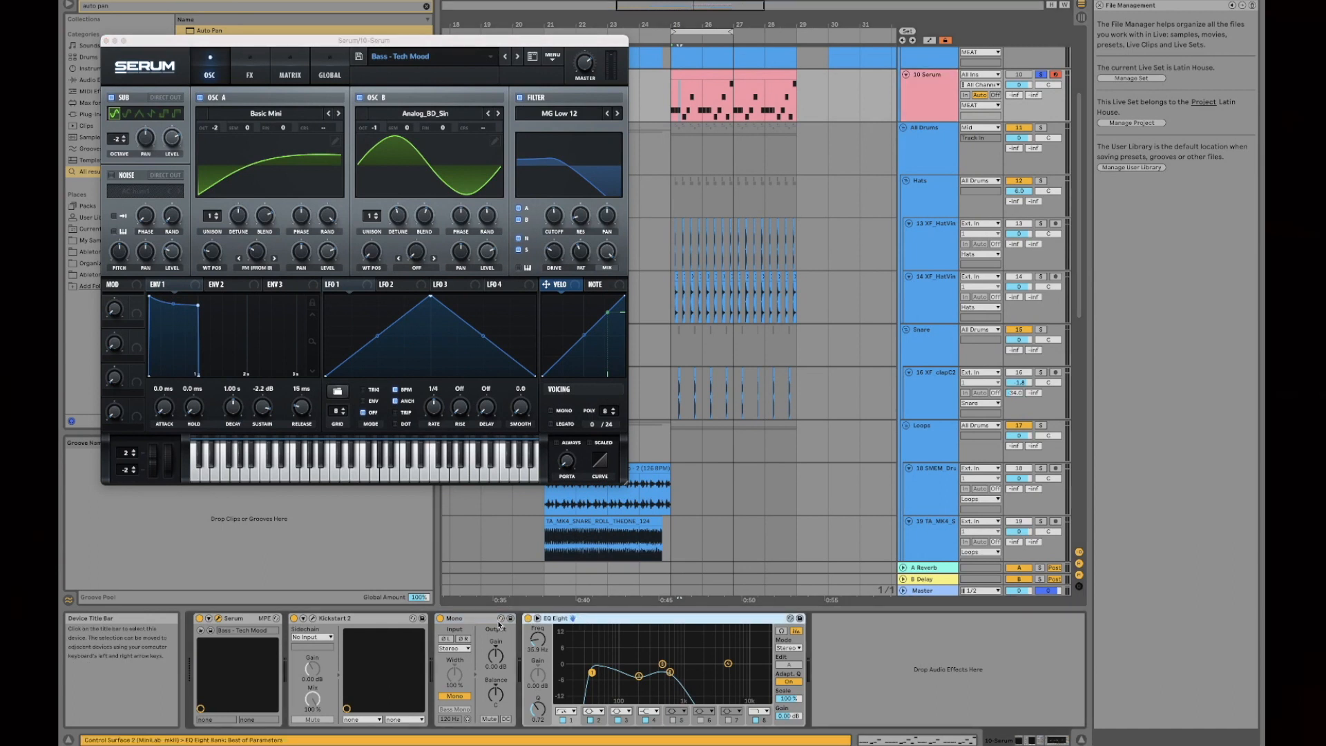
click(380, 617)
right_click(379, 617)
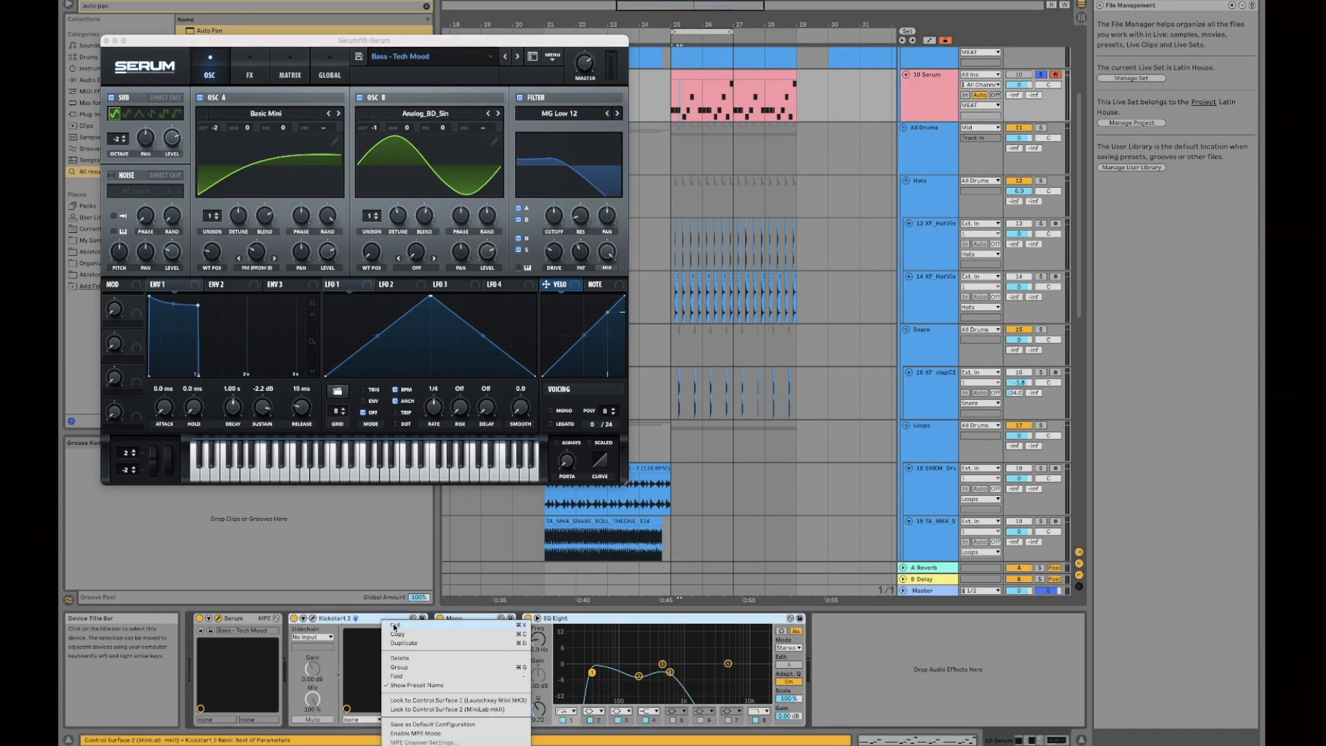
click(410, 668)
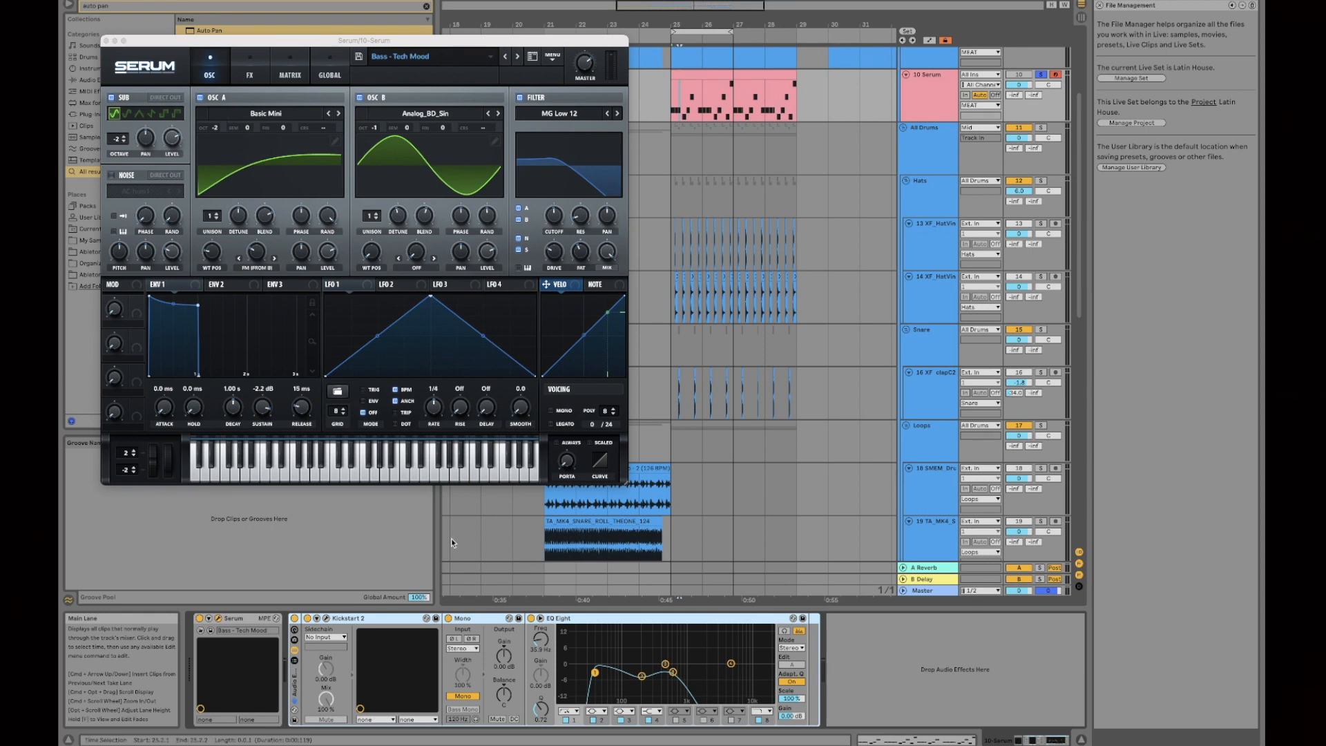
- Bypass the audio effect rack to hear the bass without effects, and switch the rack back on
click(295, 619)
key(space)
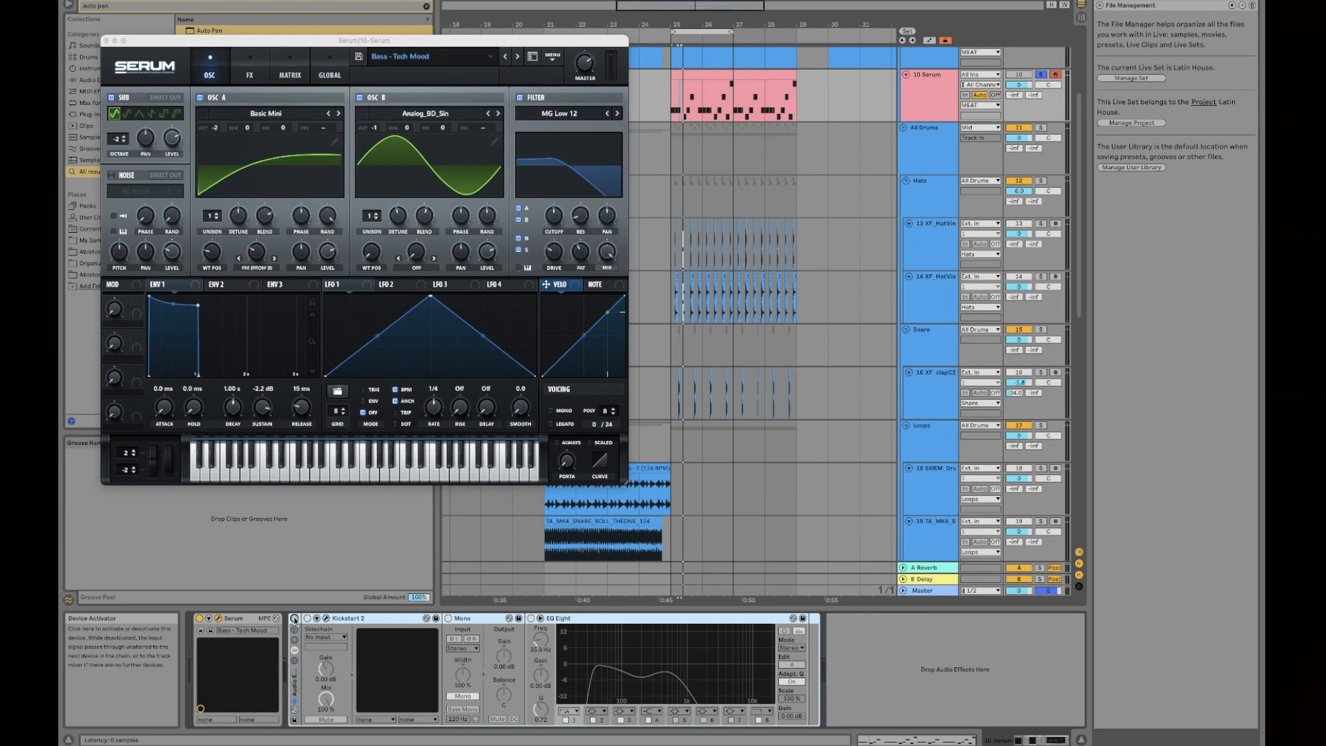
click(294, 618)
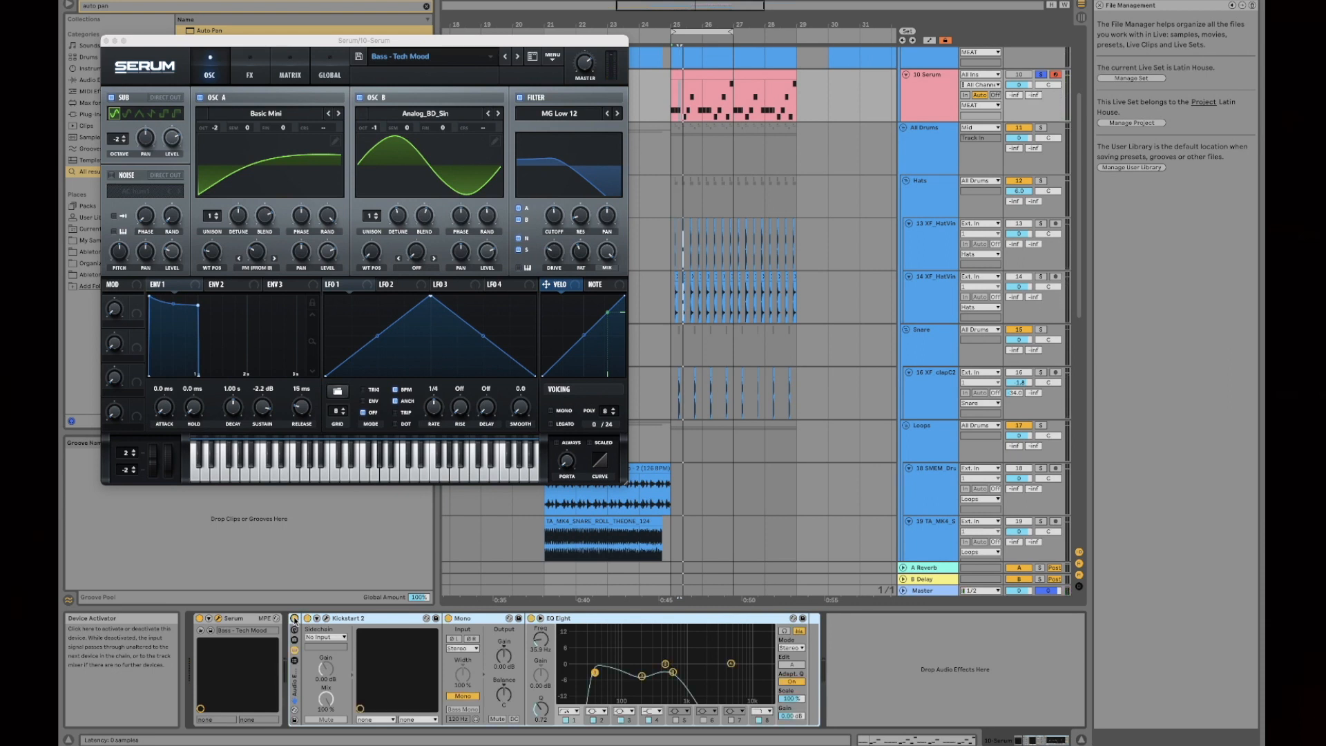
- Switch off EQ Eight and Kickstart 2, put Mono first in the rack, and play the bass with only Mono active
click(532, 619)
click(468, 620)
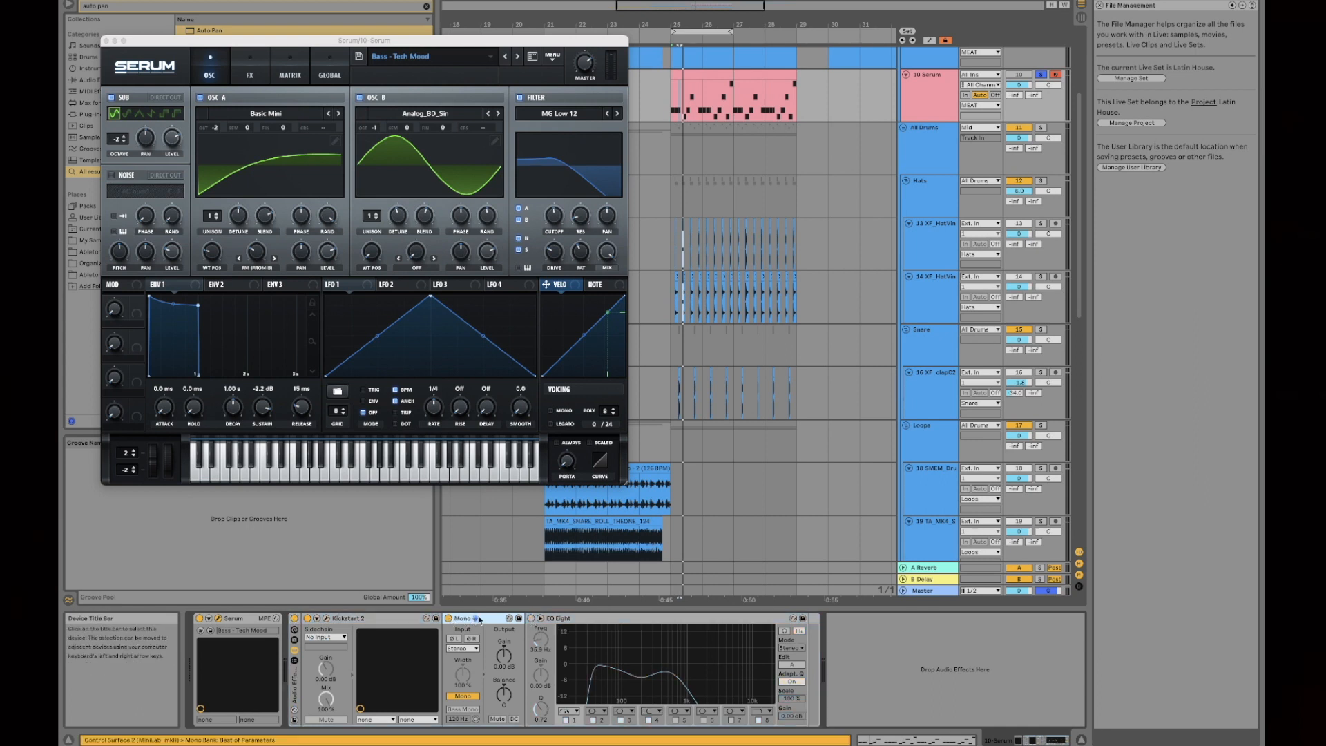
drag(406, 628, 414, 628)
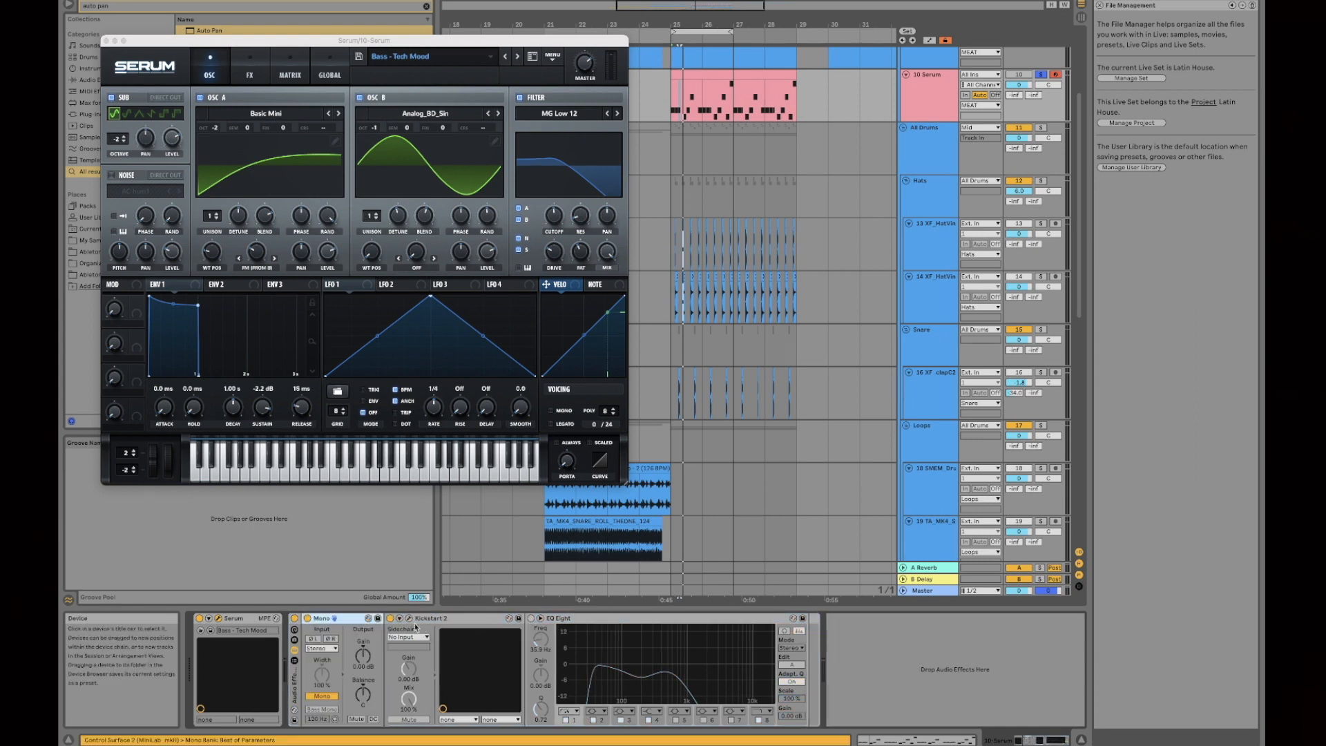
key(space)
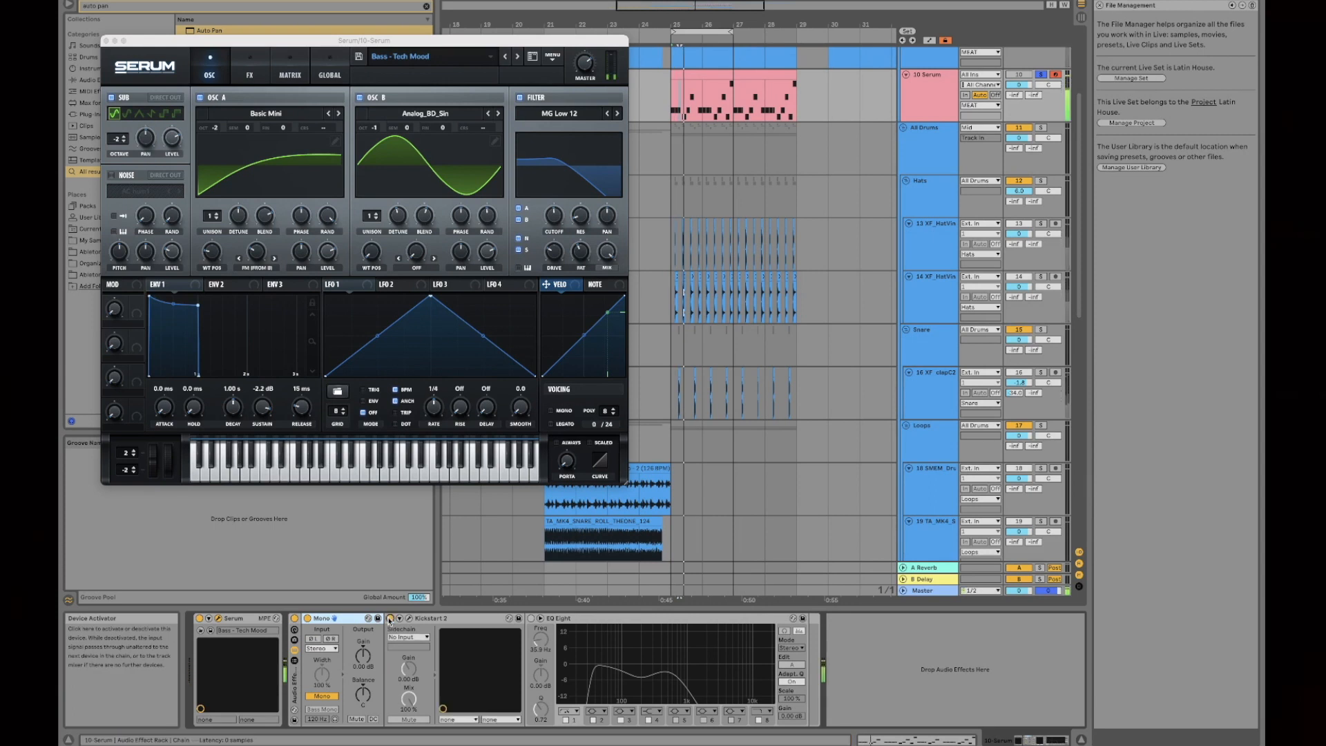
key(space)
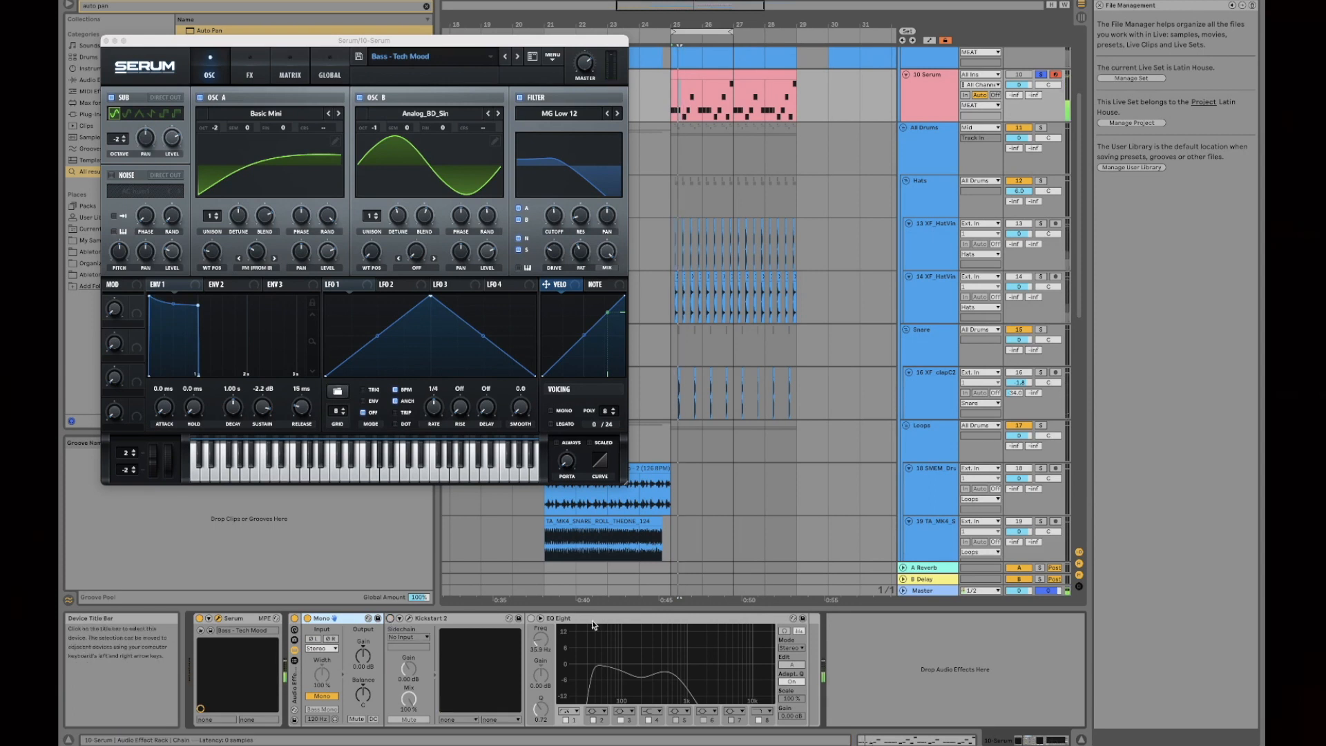
- Place EQ Eight between Mono and Kickstart 2 and play the bass with EQ Eight switched on
drag(585, 620, 388, 620)
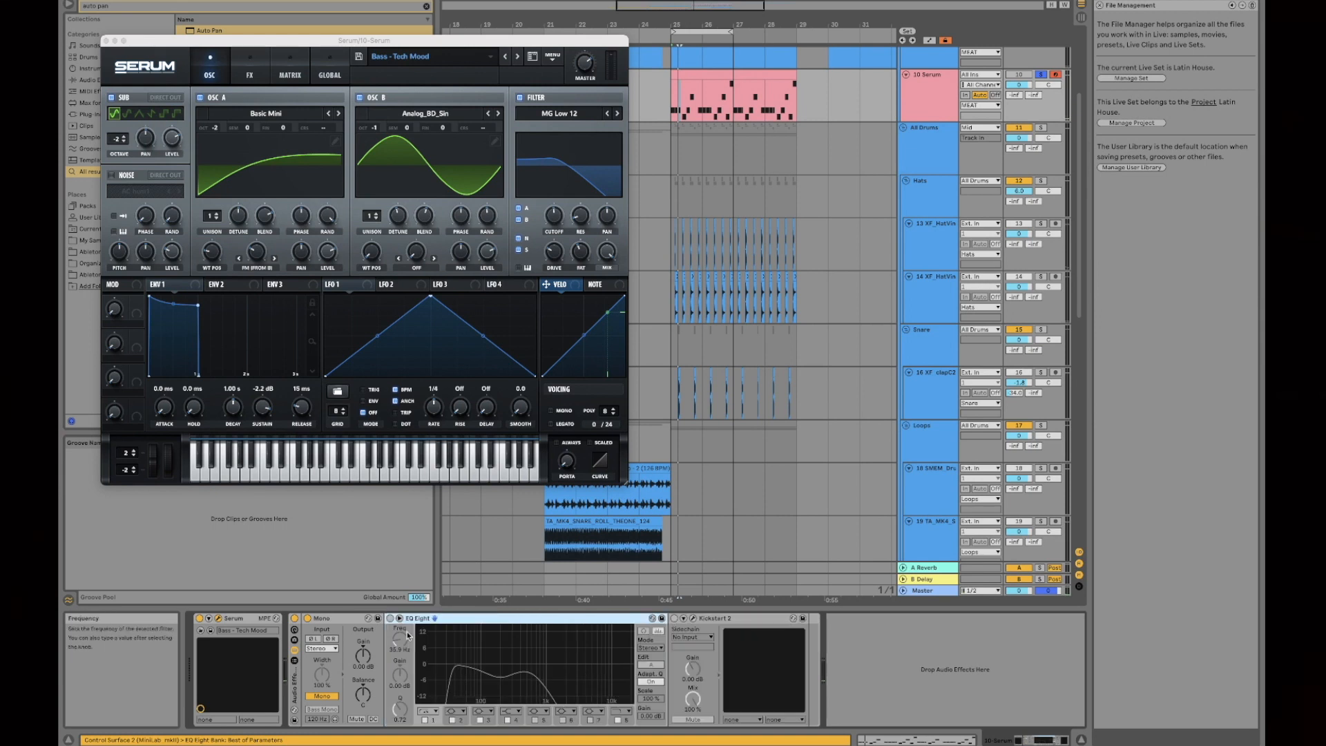
key(space)
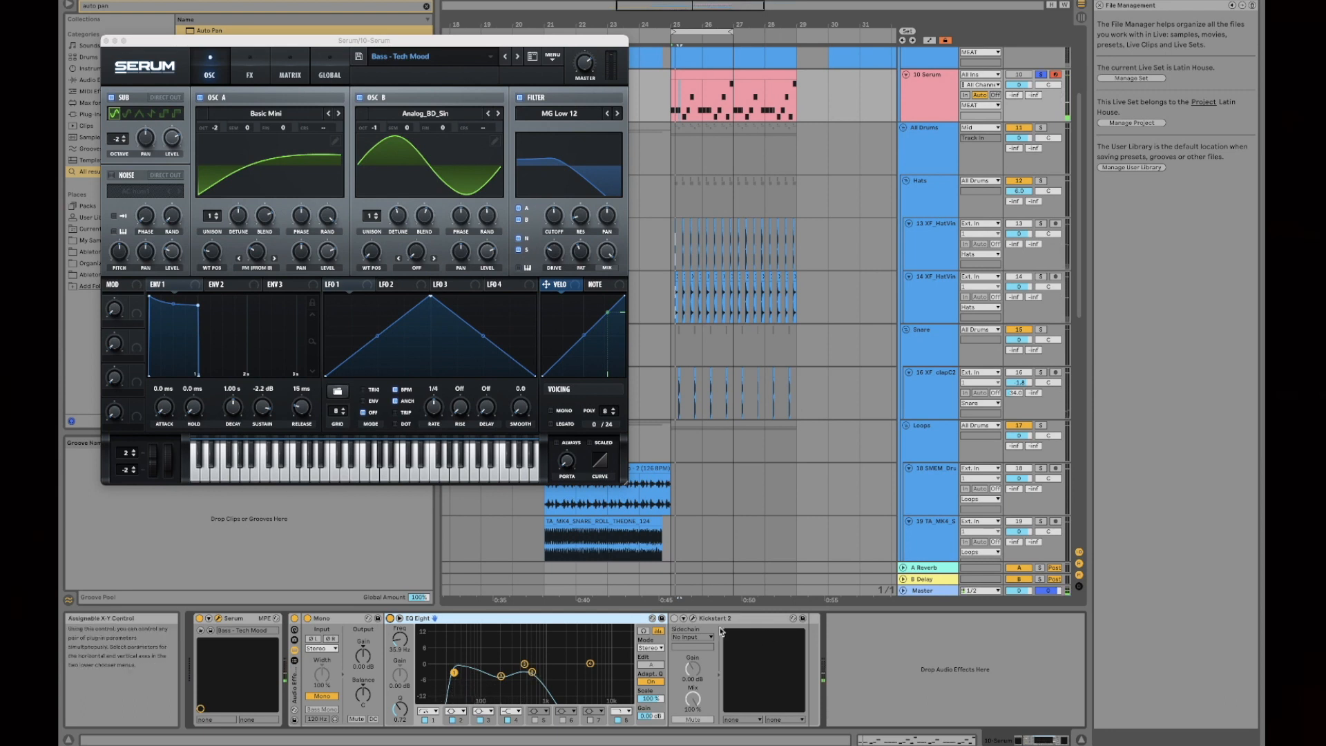
- Open Kickstart 2 with its mix at 100% and play the ducked Serum bass together with the soloed Impulse track
click(693, 619)
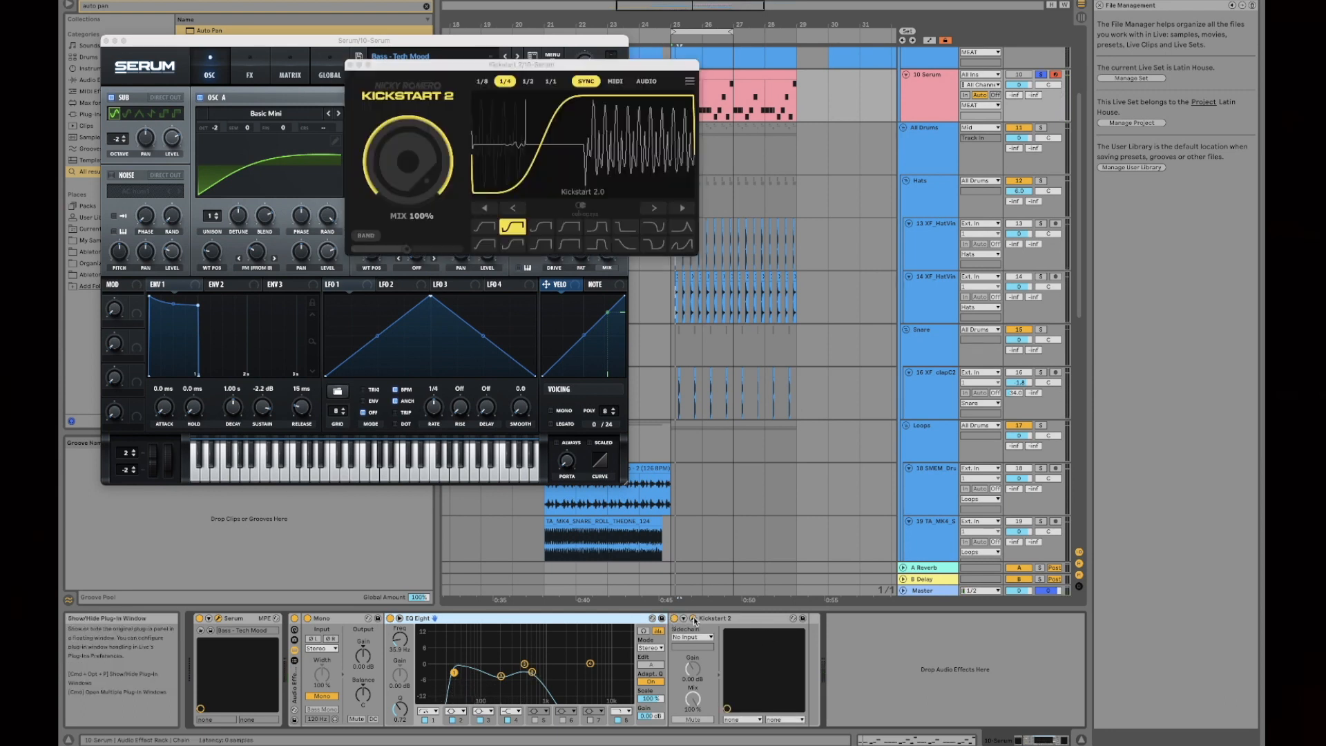
mouse_move(407, 161)
mouse_down()
mouse_move(408, 190)
mouse_move(408, 161)
mouse_up()
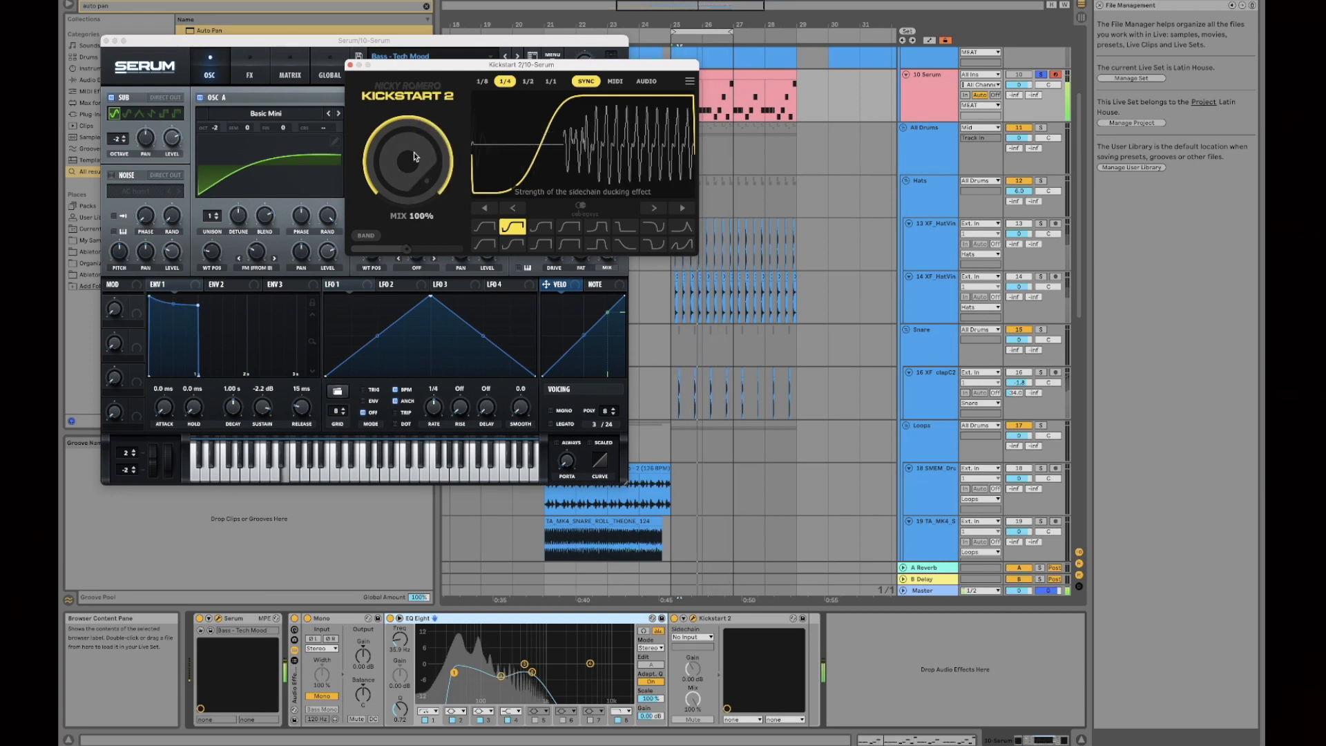
scroll(1051, 137, up, 3)
scroll(1051, 137, up, 2)
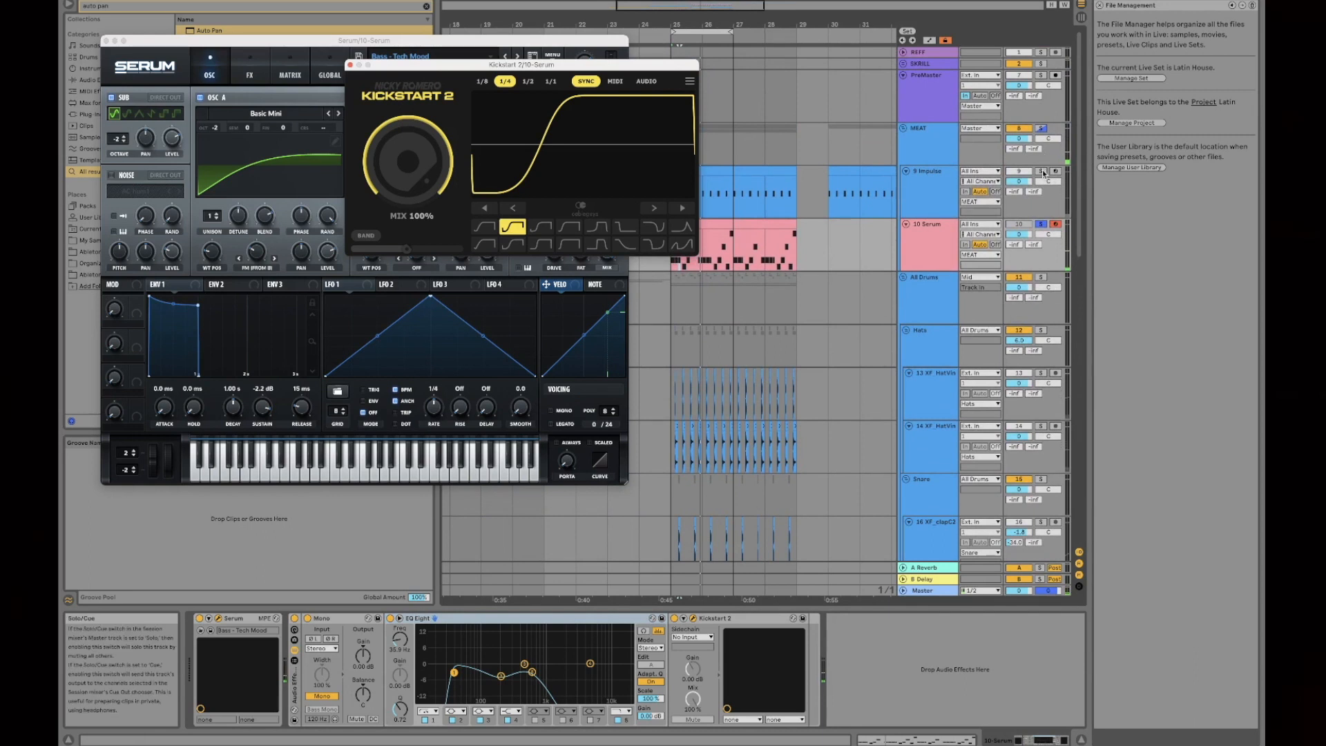
key(space)
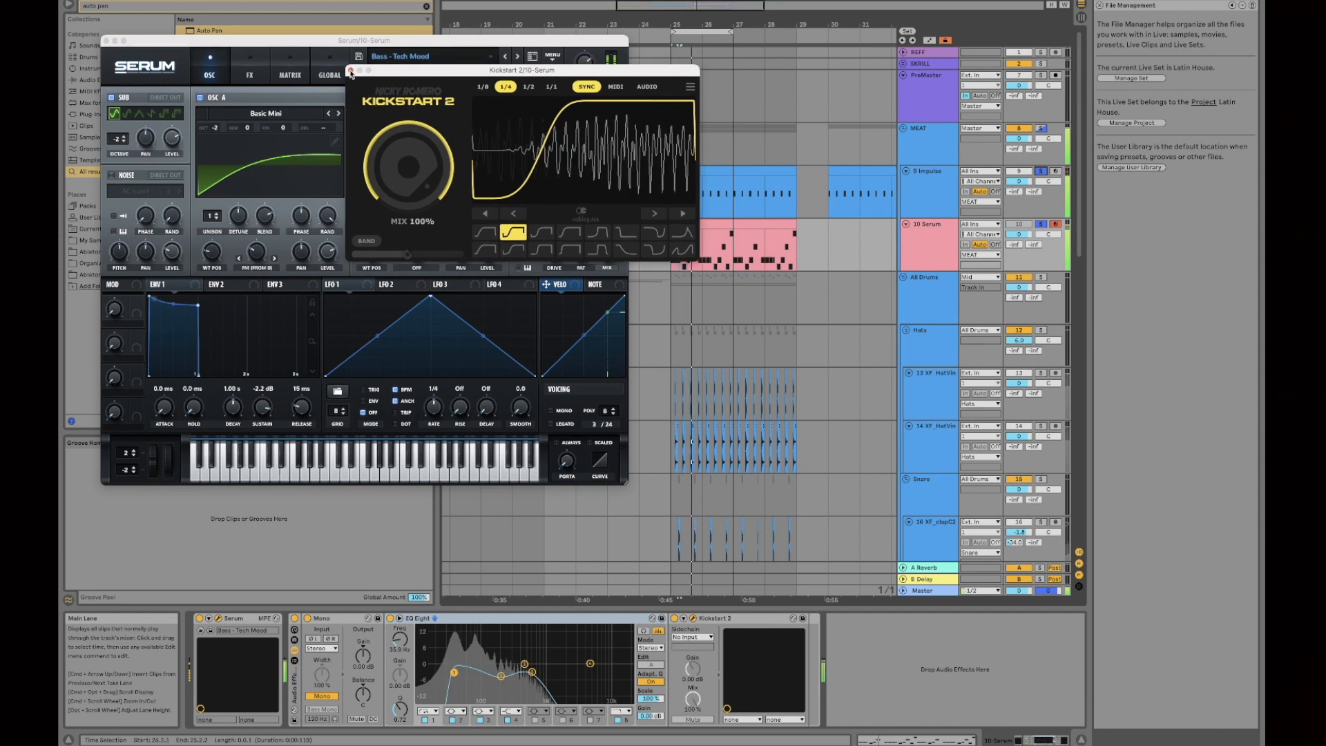
- Close the Kickstart 2 and Serum windows, stop playback and clear the Impulse and Serum solos
click(350, 65)
click(106, 42)
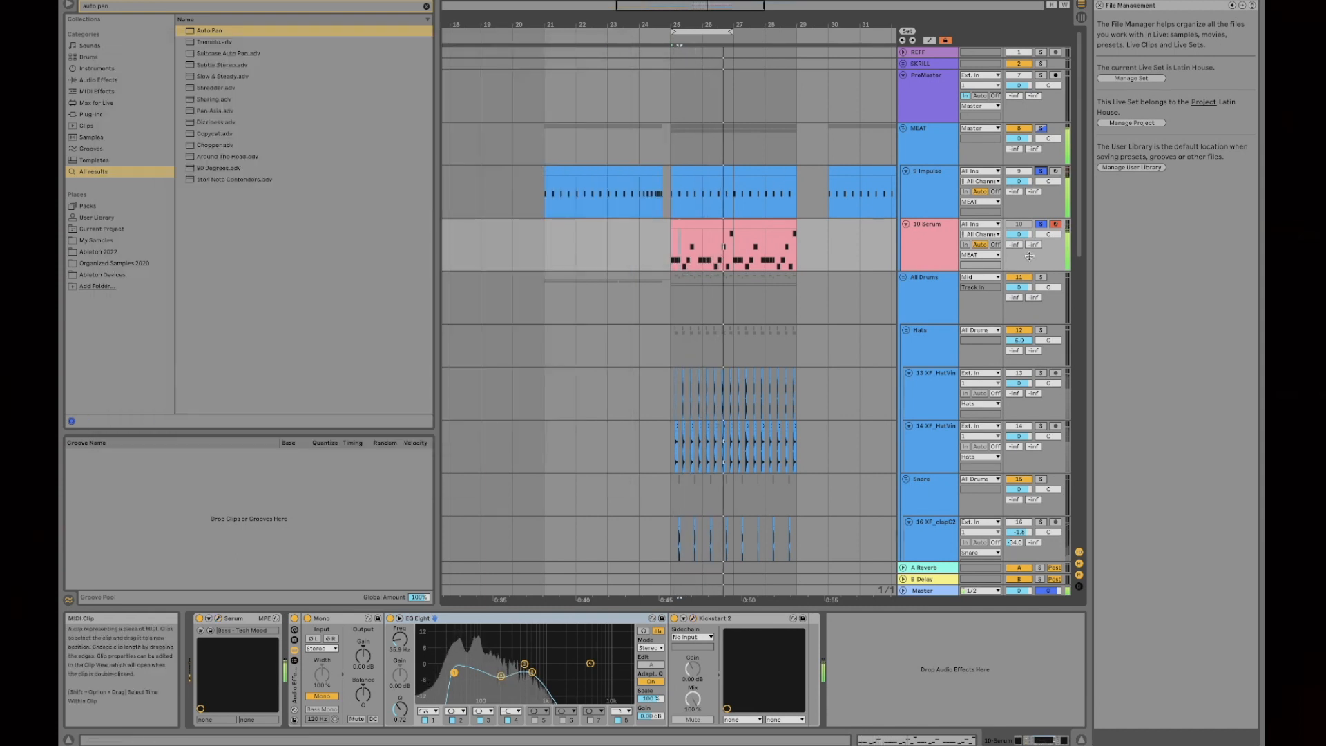
key(space)
click(1041, 224)
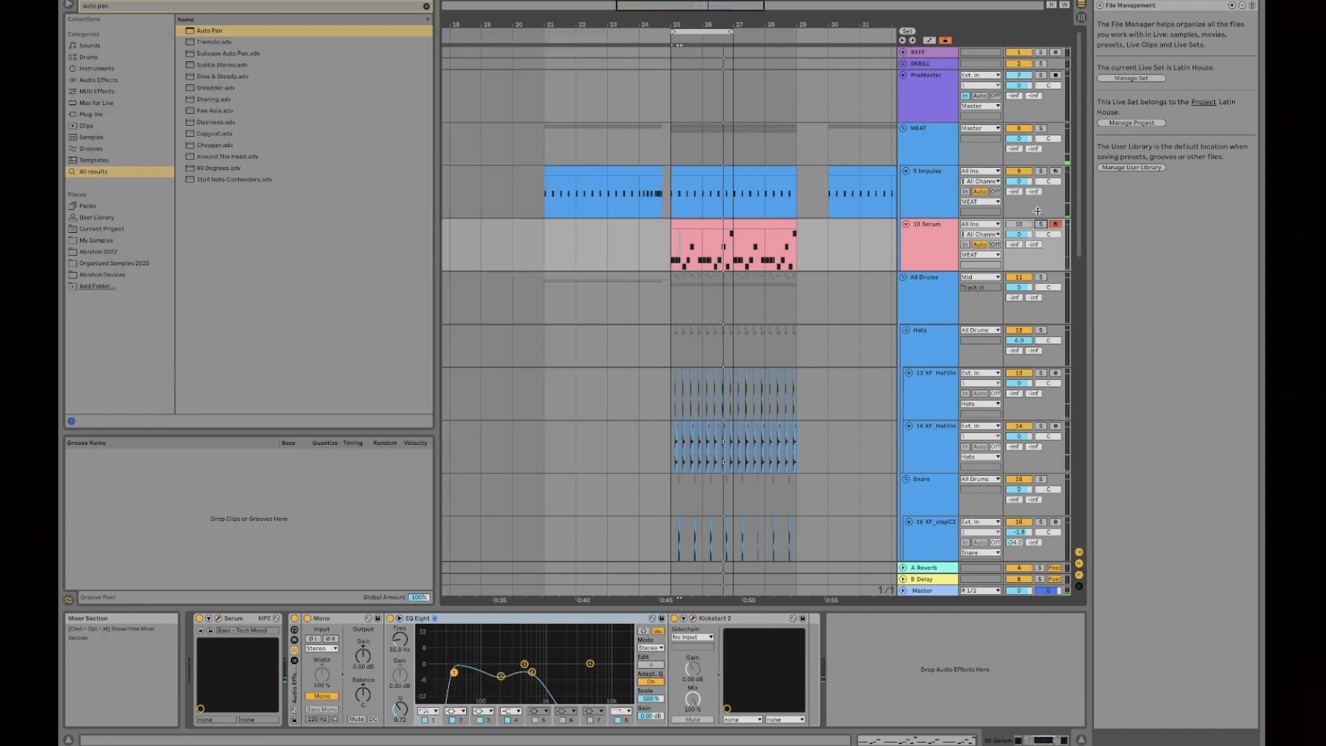
- Extend the arrangement loop to bars 25 to 29 and play the DSS_130 Spanish vocal hook track in solo
drag(732, 31, 794, 31)
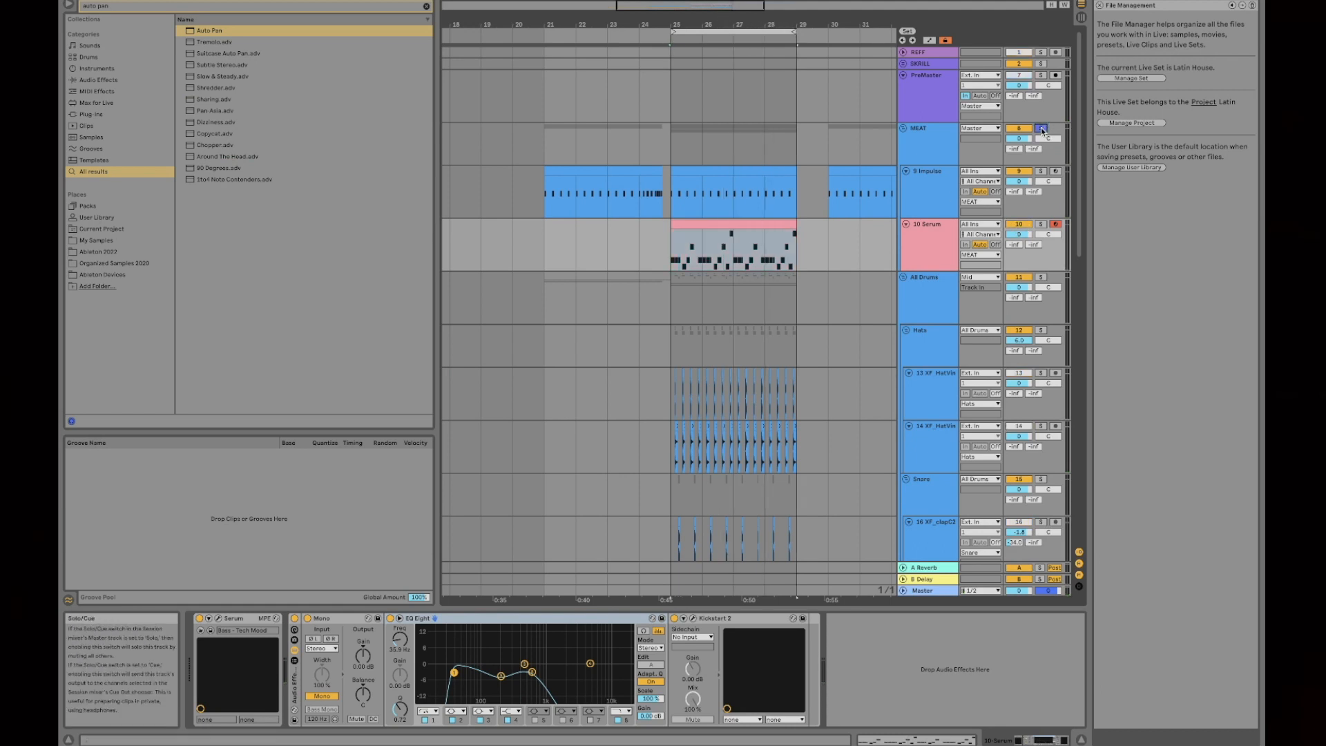
scroll(780, 209, down, 10)
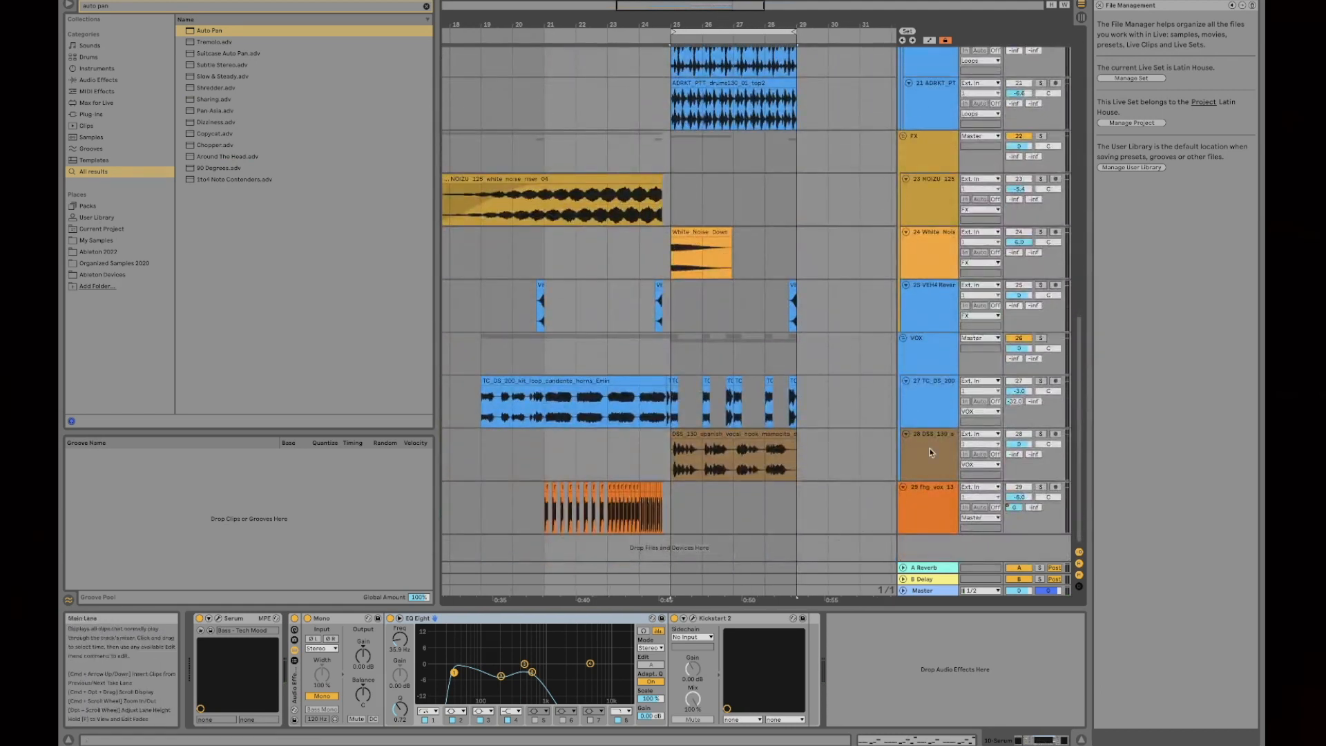
click(1040, 435)
key(space)
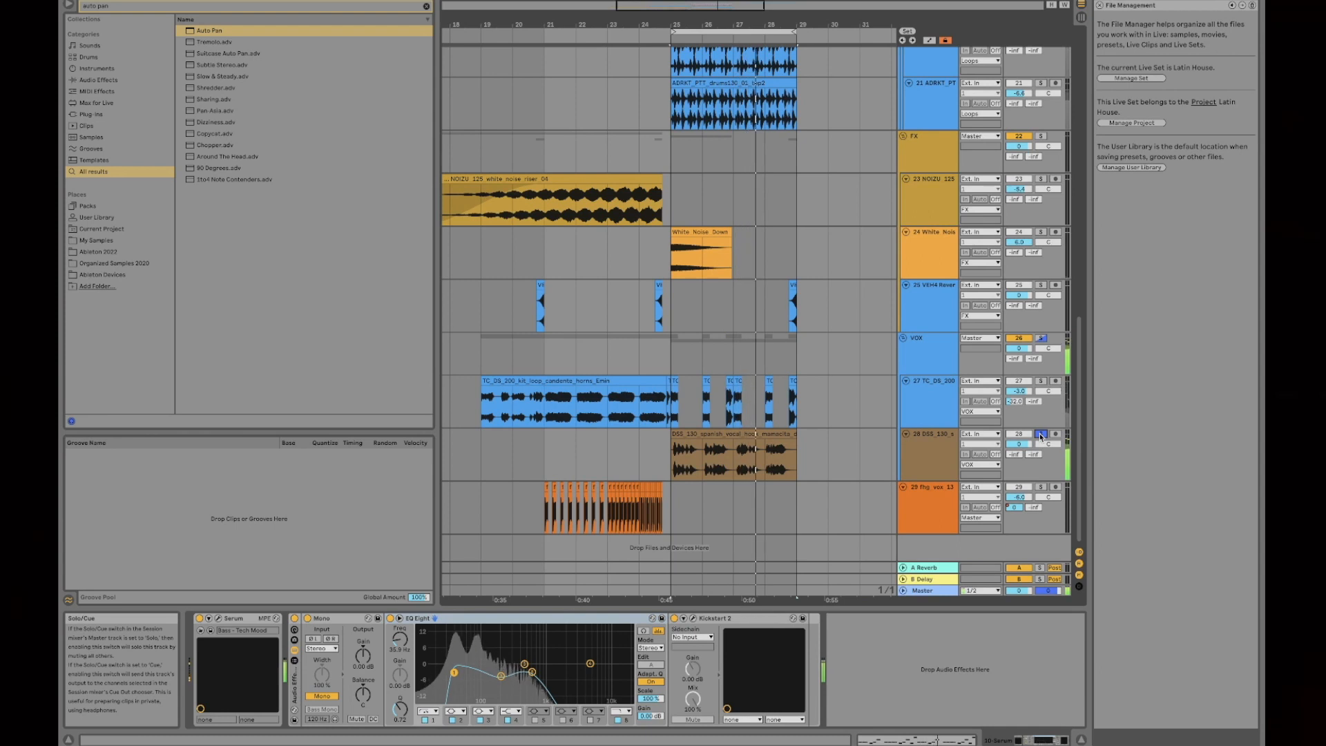
key(space)
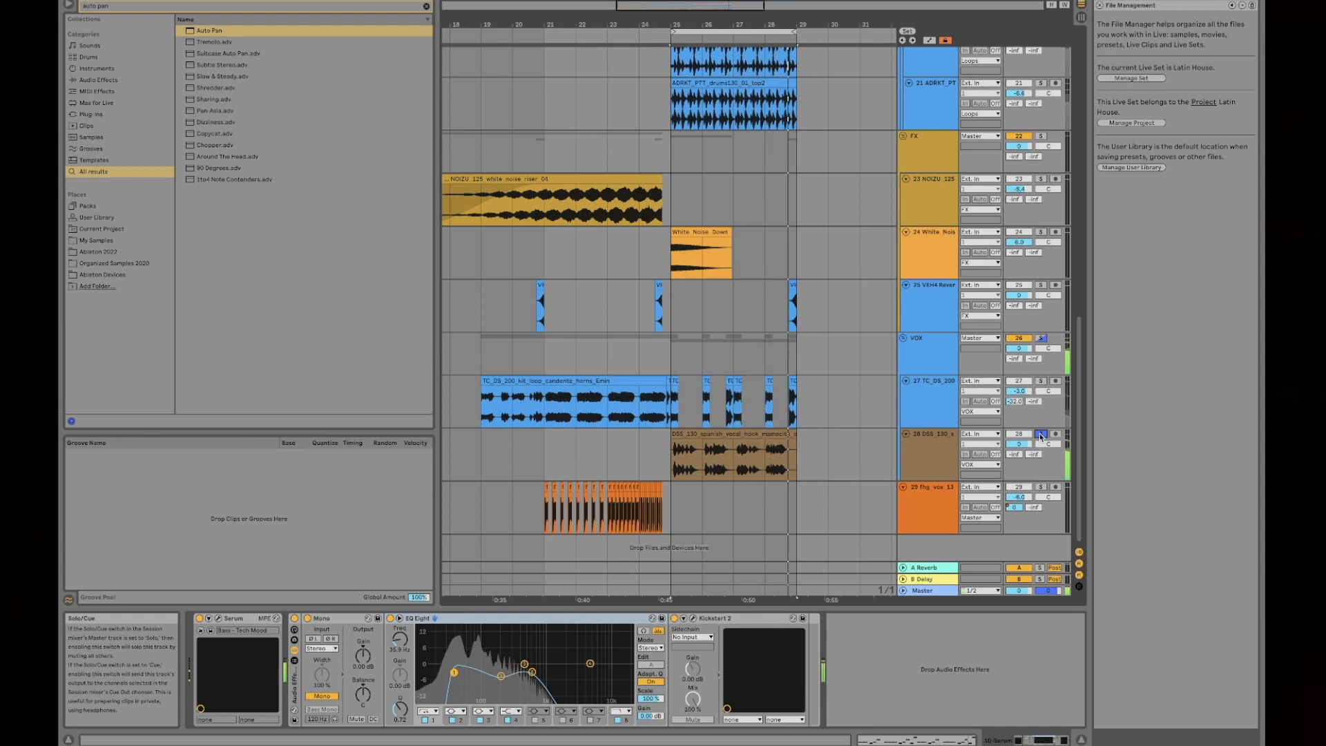
- Clear the vocal hook and VOX solos and play the full arrangement with the loop extended to bars 19 to 29
click(1040, 436)
click(1040, 338)
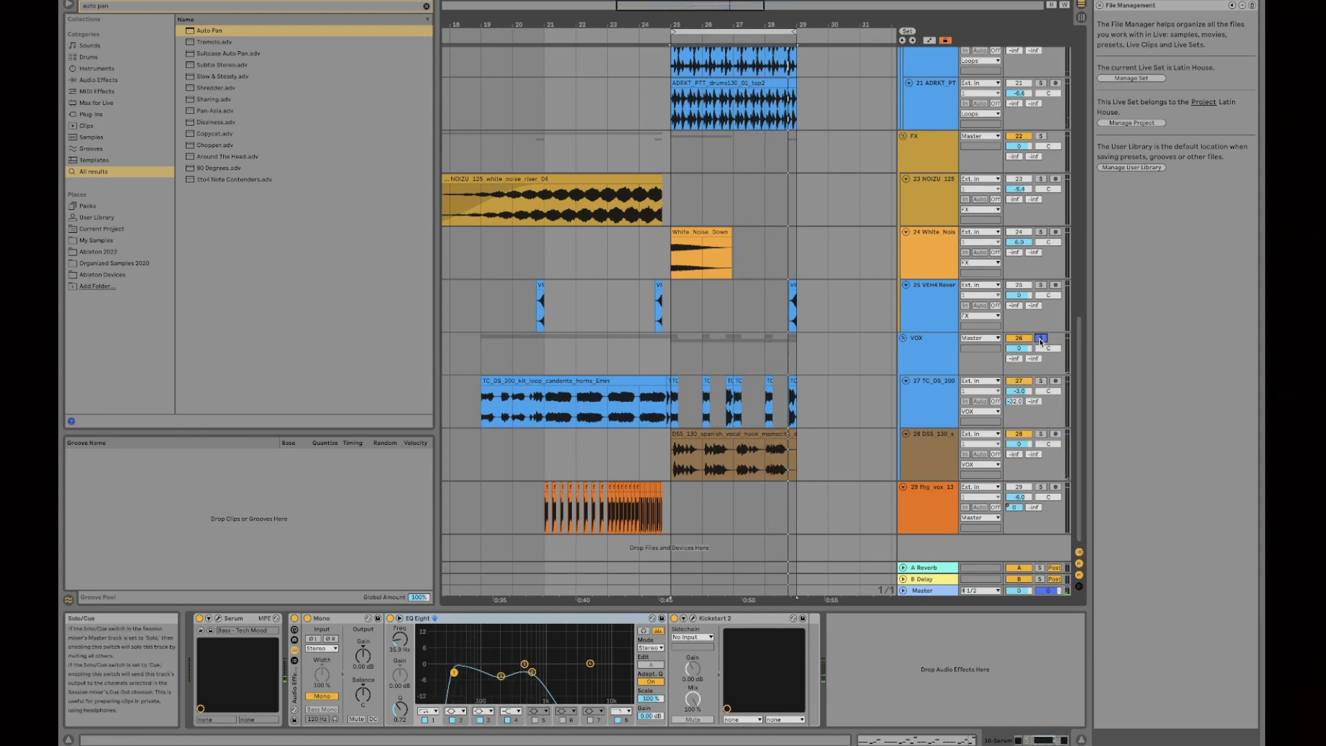
drag(673, 32, 482, 43)
key(space)
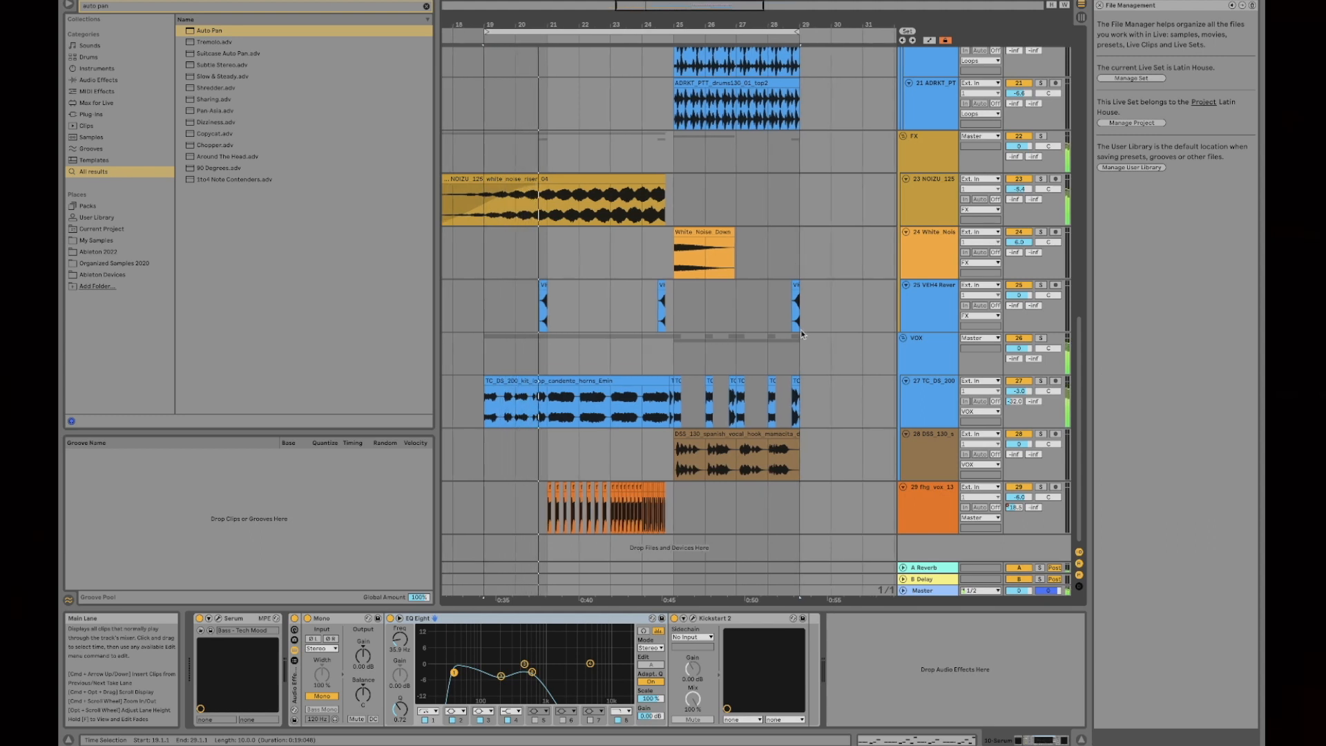
- Extend the arrangement loop to bars 19 to 30 and follow the full playback through the drum, FX and vocal tracks
scroll(801, 333, up, 2)
scroll(801, 333, up, 12)
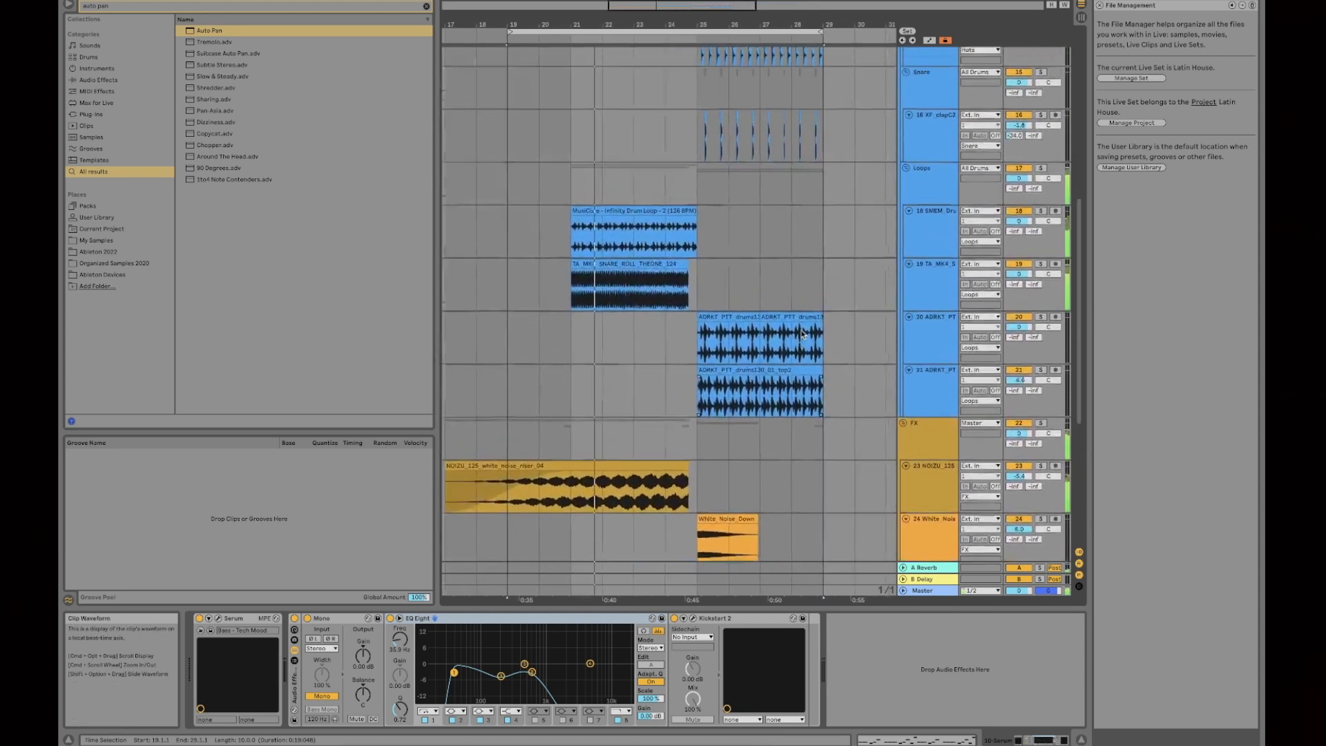
scroll(802, 334, up, 7)
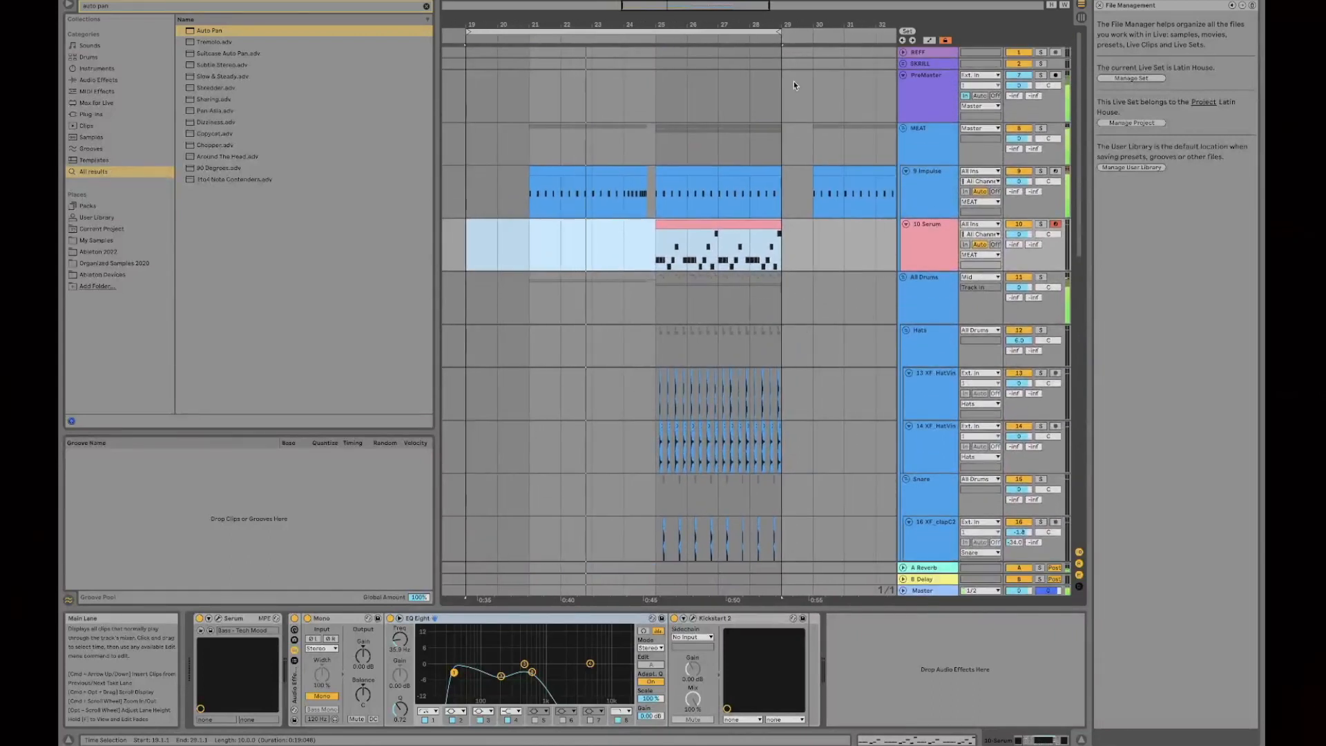
drag(781, 28, 813, 29)
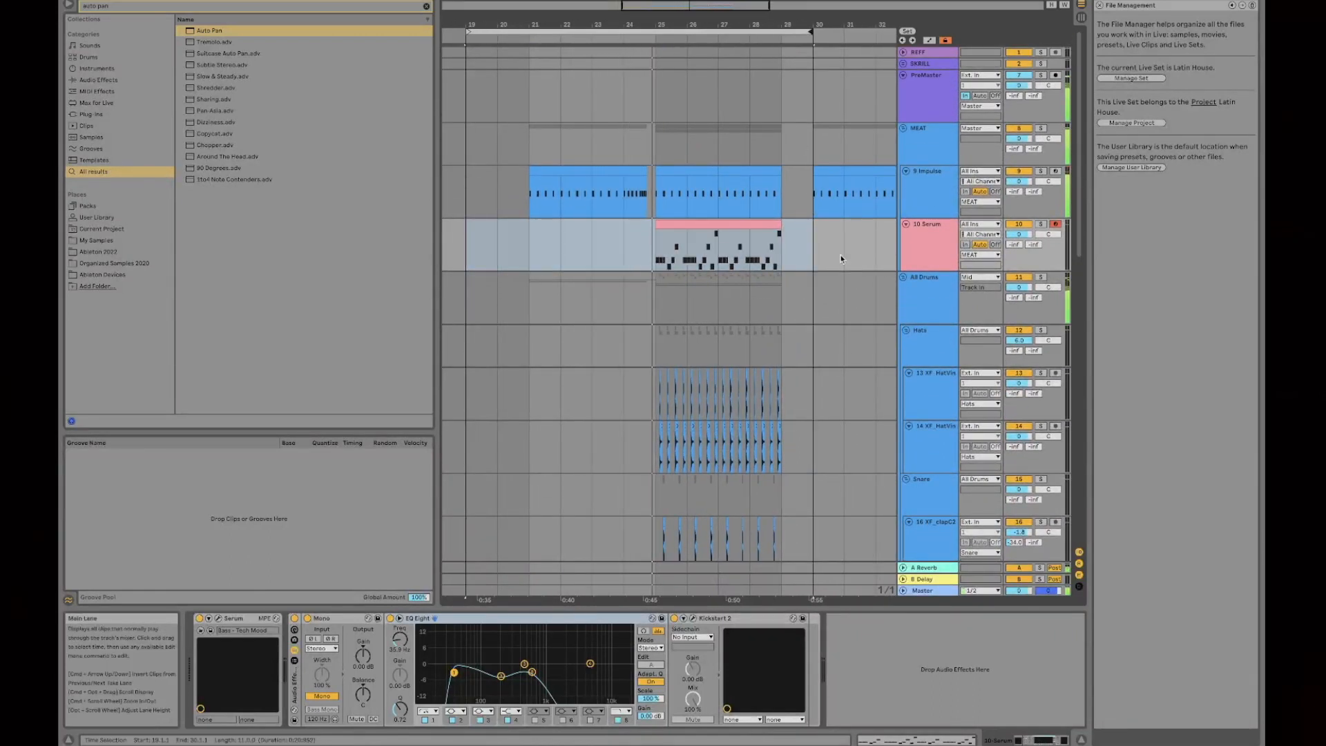
scroll(841, 259, down, 2)
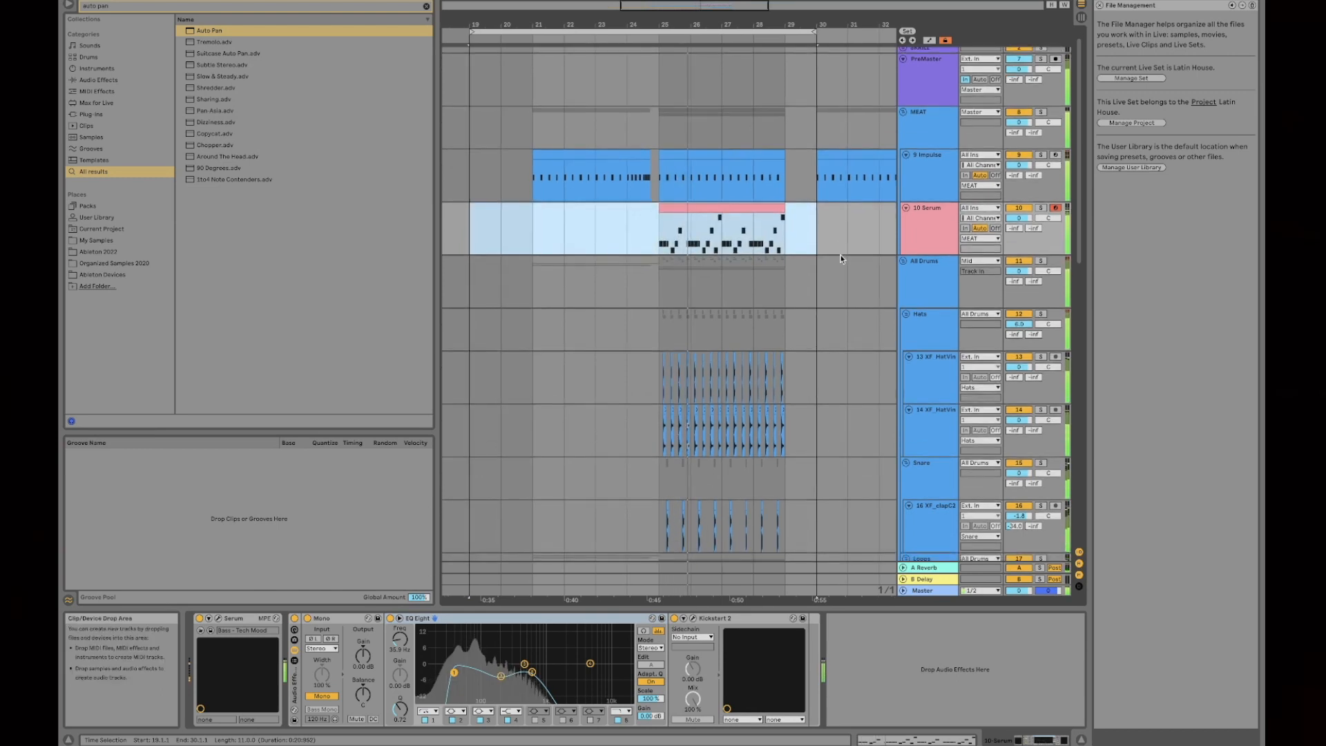
scroll(847, 283, down, 15)
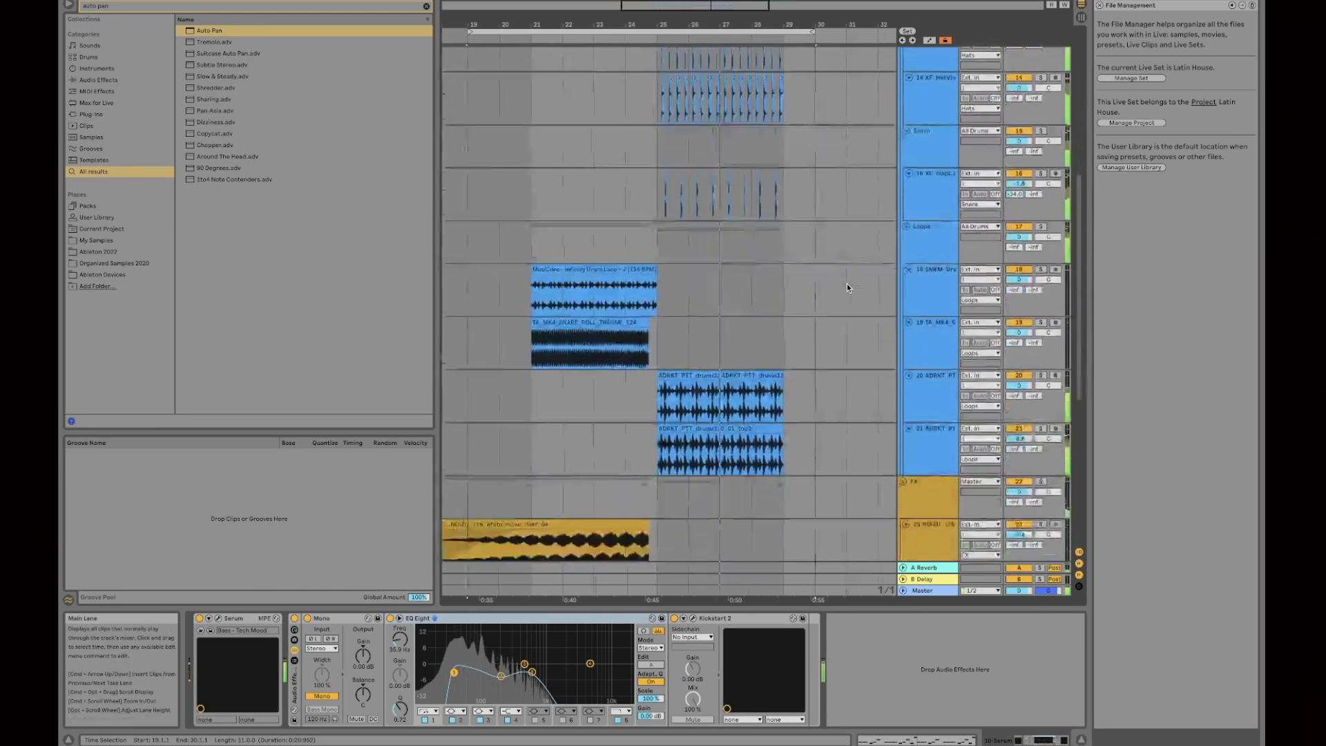
scroll(847, 283, down, 3)
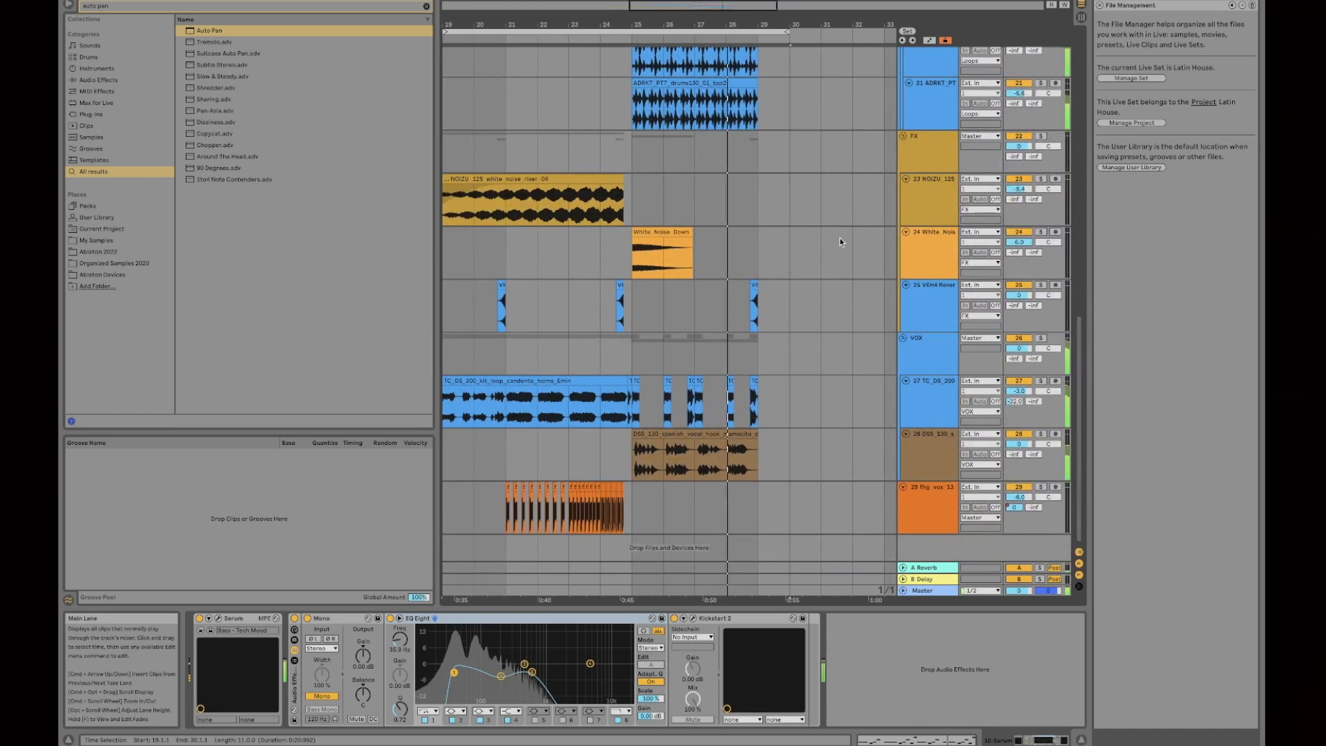
scroll(839, 237, up, 18)
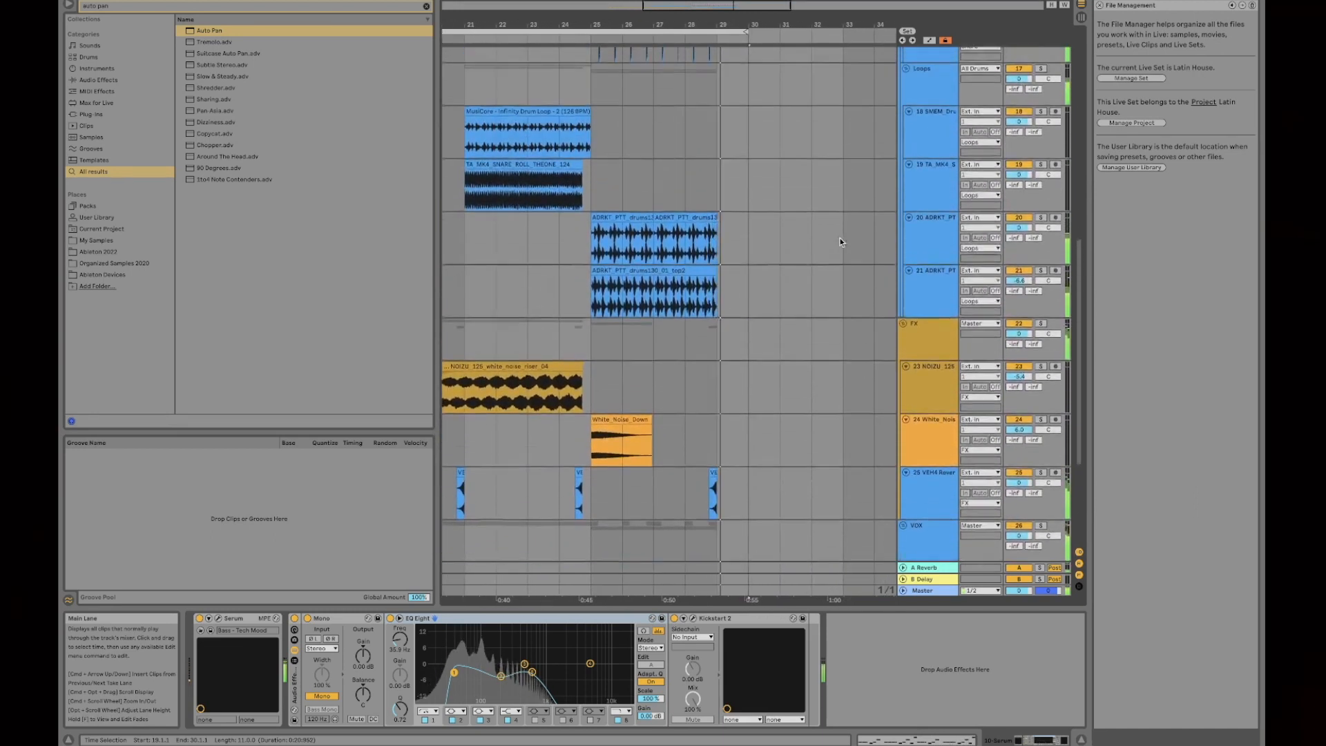
scroll(840, 237, up, 20)
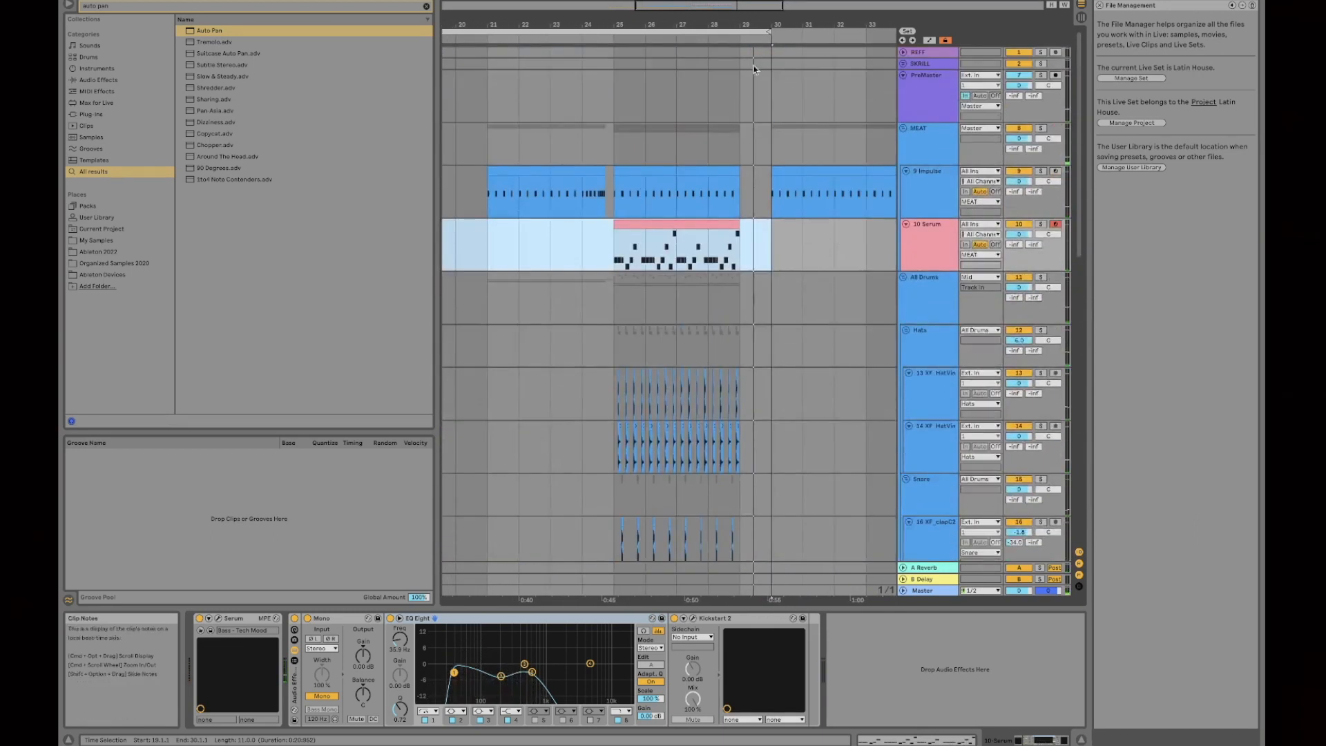
- Shorten the arrangement loop to bars 21 to 29, covering the build-up and the drop
mouse_move(768, 31)
mouse_down()
mouse_move(745, 32)
mouse_move(753, 21)
mouse_up()
drag(518, 30, 553, 30)
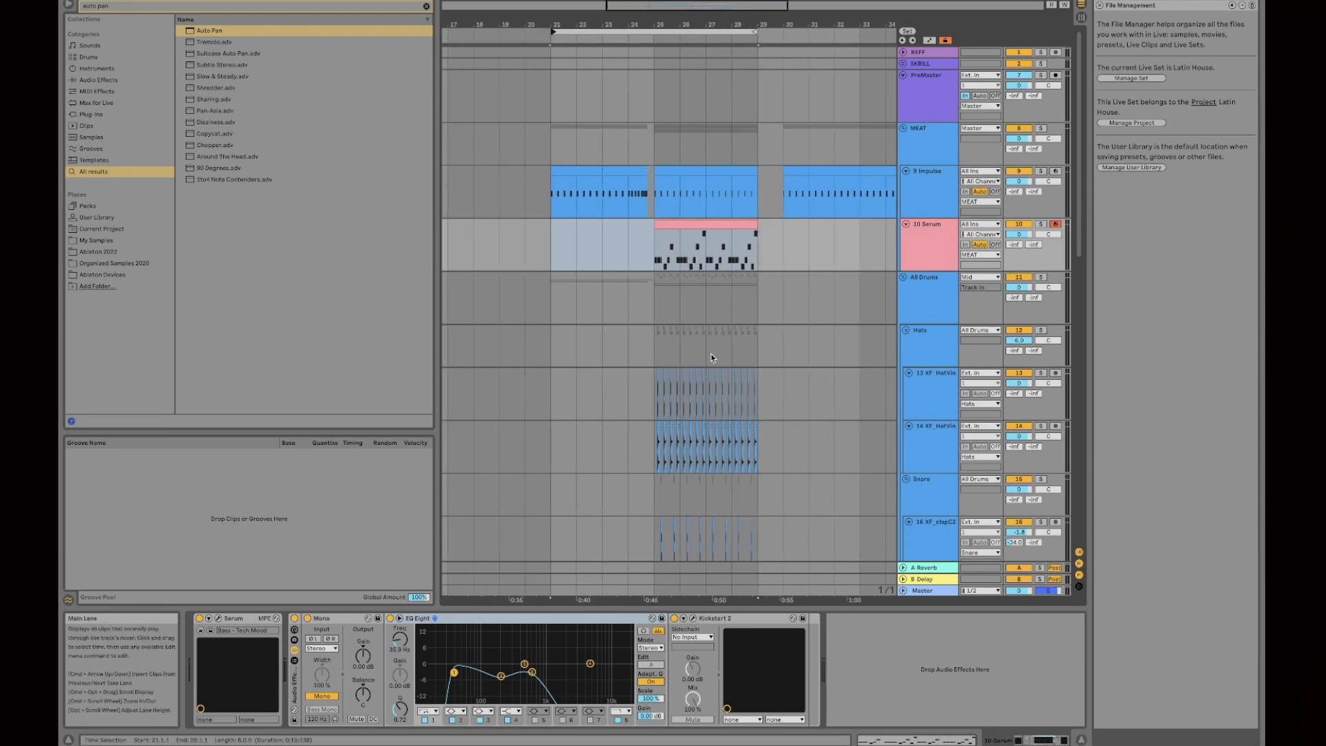
scroll(710, 353, down, 10)
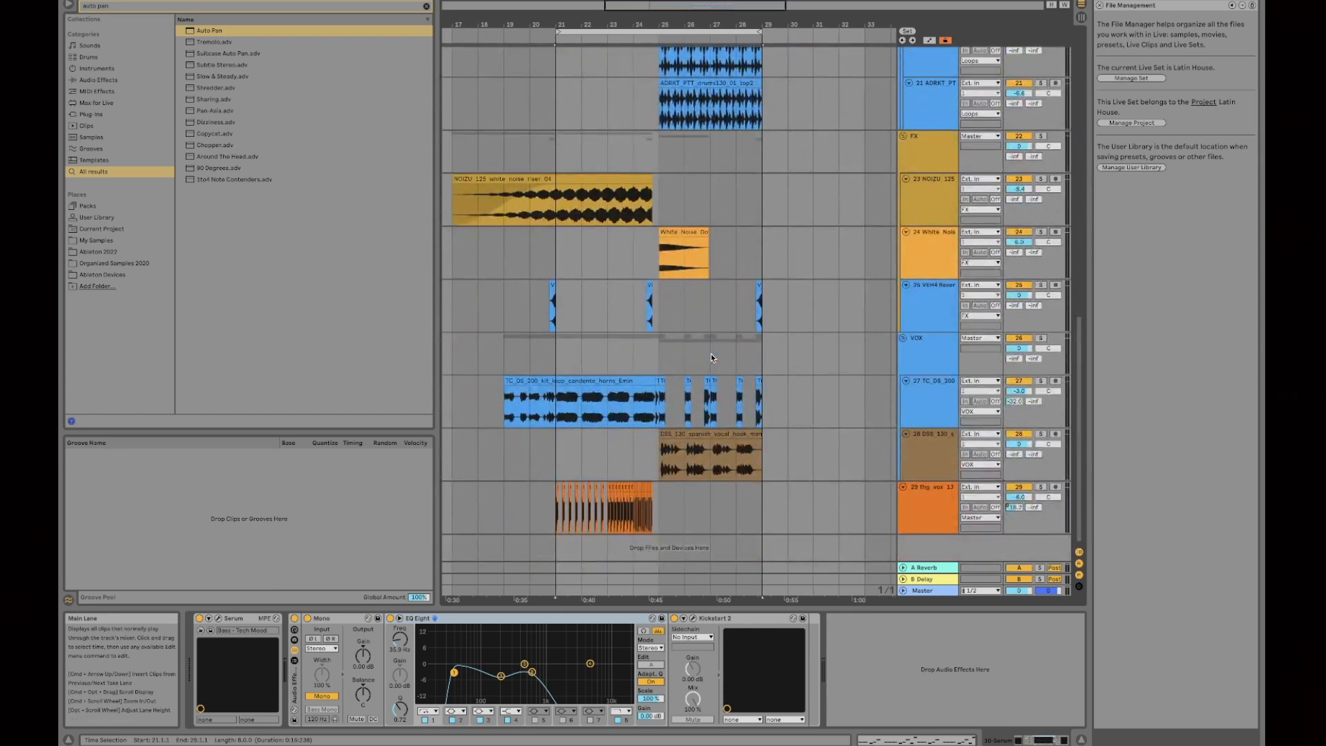